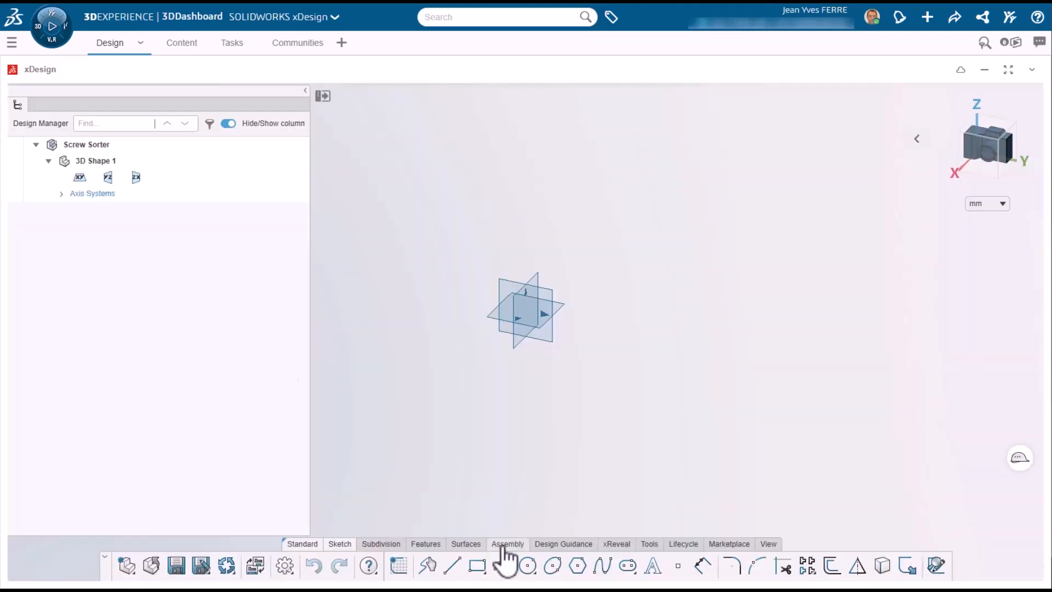
- Insert the M10 x 1.5 x 70 hex cap screw into the assembly from a search for M10
{"action": "left_click", "coordinate": [504, 546]}
{"action": "left_click", "coordinate": [458, 566]}
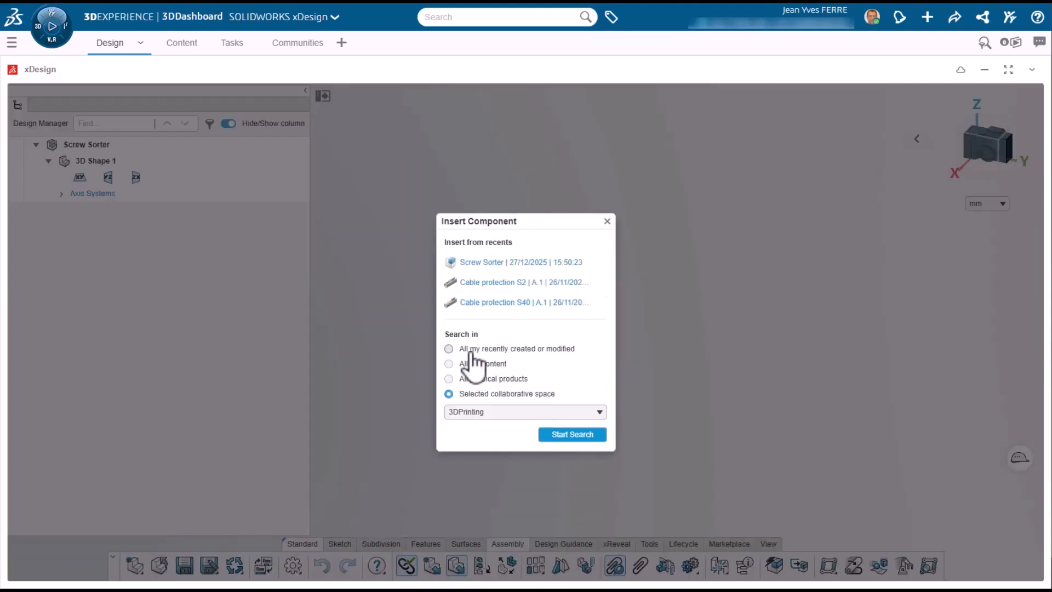
{"action": "left_click", "coordinate": [475, 364]}
{"action": "left_click", "coordinate": [564, 427]}
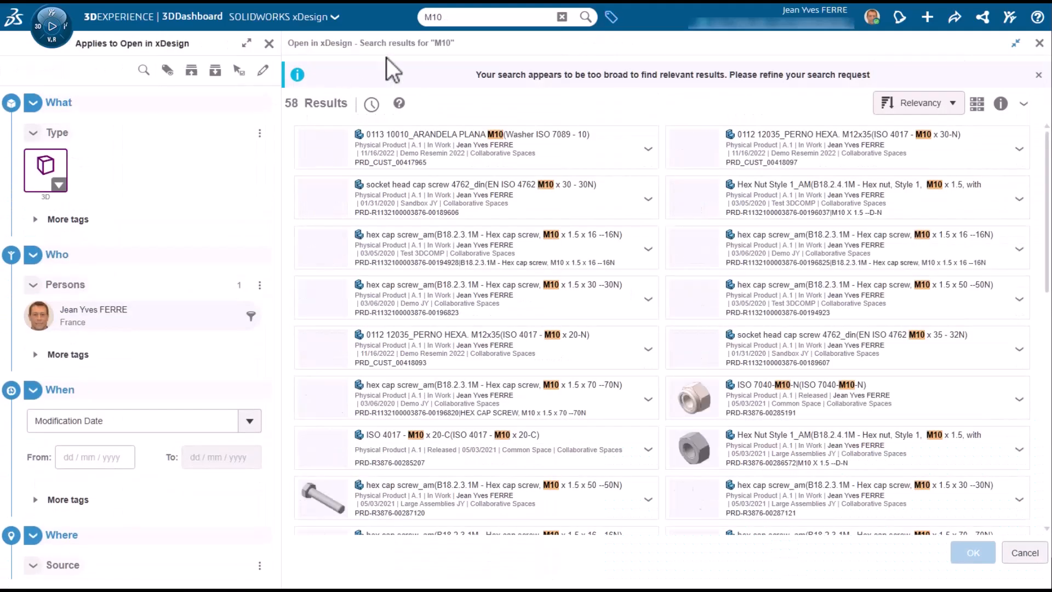
{"action": "left_click", "coordinate": [462, 390]}
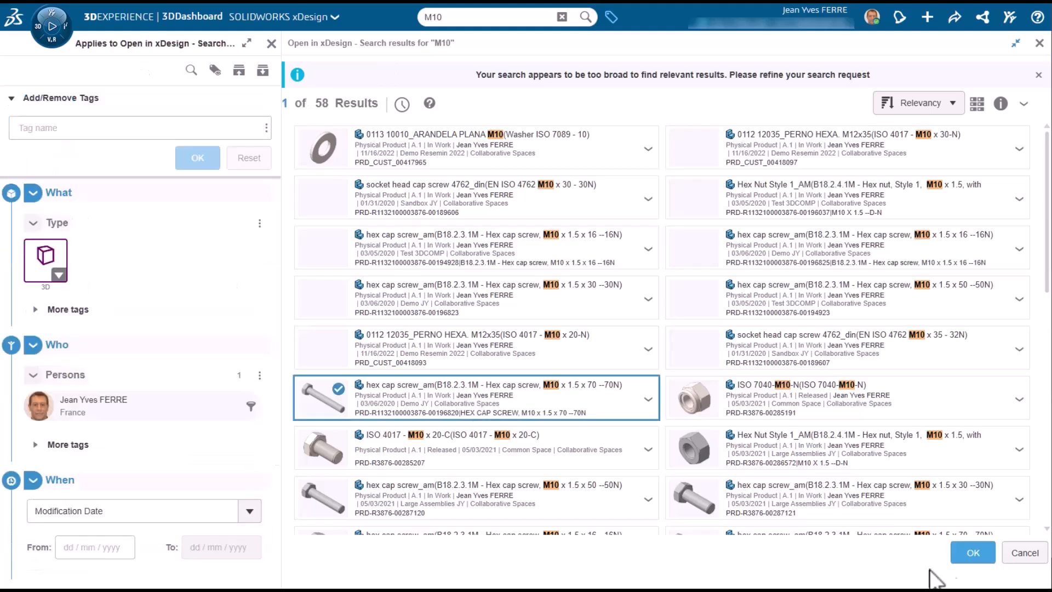
{"action": "left_click", "coordinate": [973, 552]}
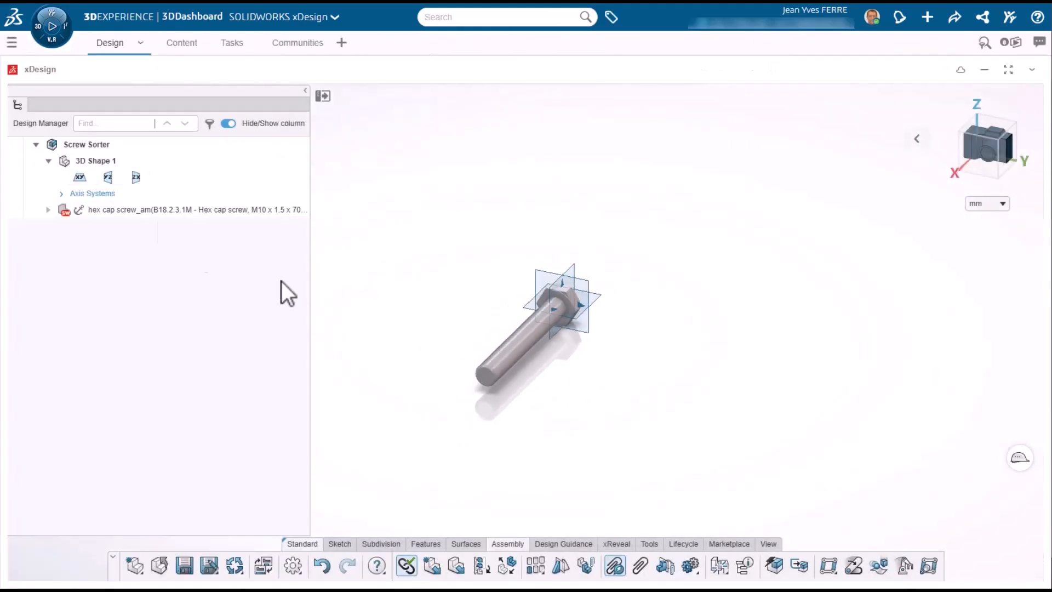
- Unfix the hex cap screw and reposition it upright, head up, beside the origin planes
{"action": "right_click", "coordinate": [146, 205]}
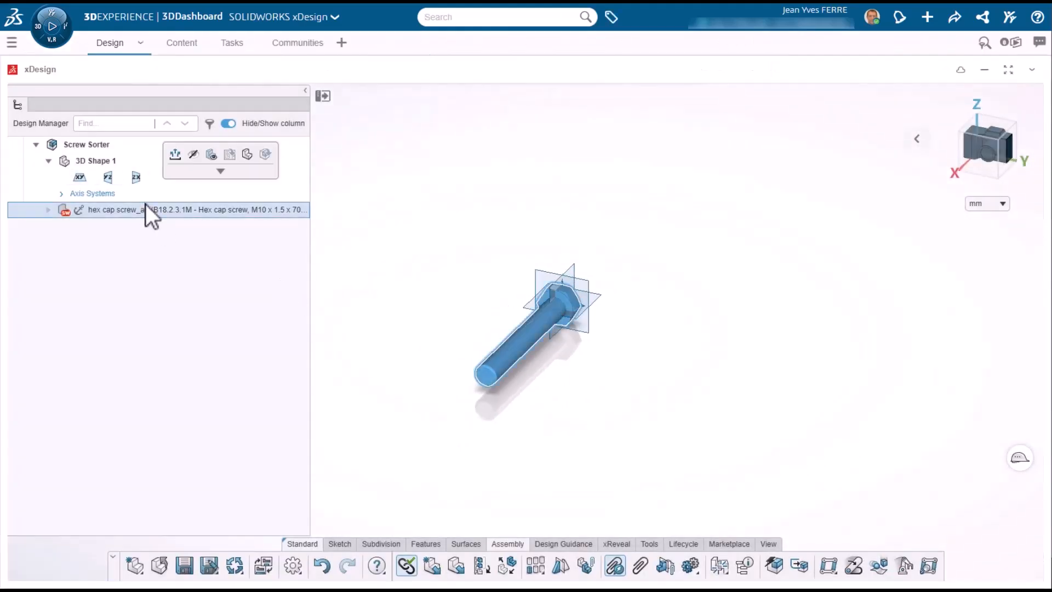
{"action": "left_click", "coordinate": [177, 153]}
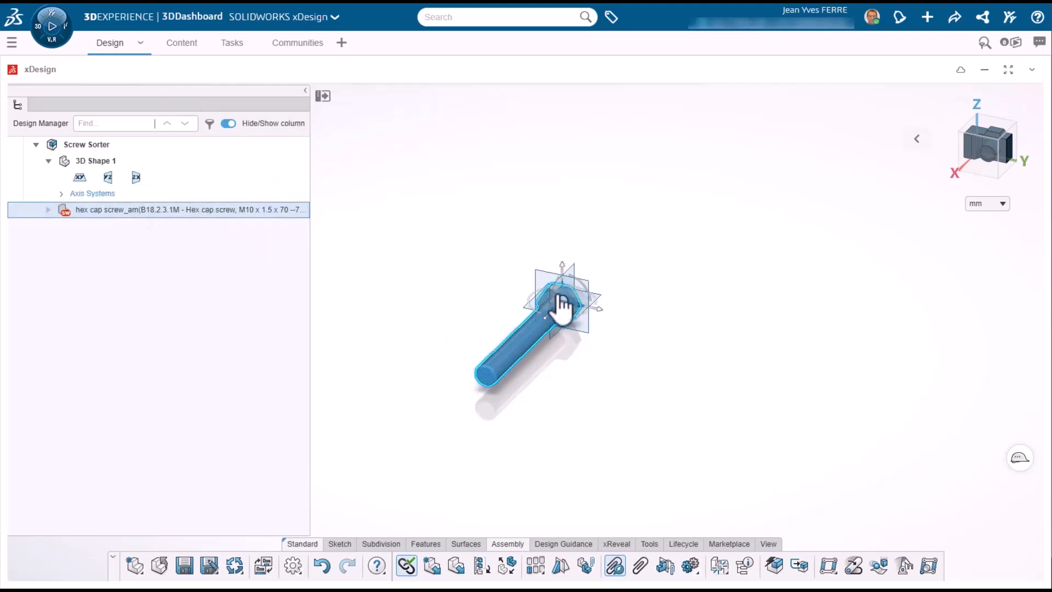
{"action": "left_click_drag", "start_coordinate": [574, 322], "coordinate": [583, 388]}
{"action": "mouse_move", "coordinate": [658, 346]}
{"action": "right_mouse_down"}
{"action": "mouse_move", "coordinate": [681, 353]}
{"action": "mouse_move", "coordinate": [663, 327]}
{"action": "right_mouse_up"}
{"action": "left_click", "coordinate": [109, 210]}
{"action": "left_click_drag", "start_coordinate": [634, 307], "coordinate": [685, 205]}
{"action": "left_click", "coordinate": [731, 274]}
{"action": "middle_click_drag", "start_coordinate": [732, 274], "coordinate": [685, 328]}
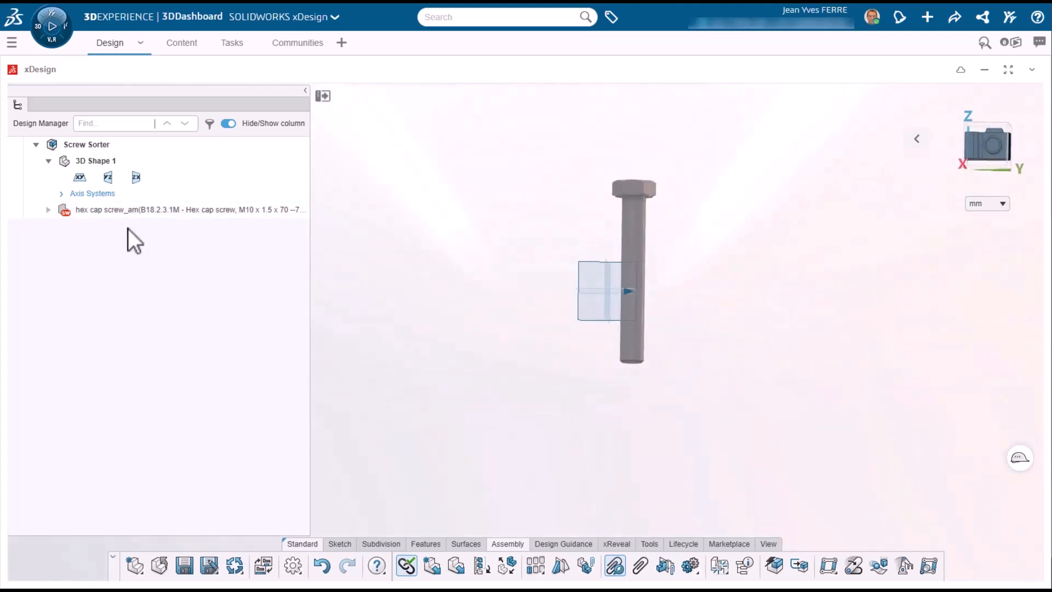
- Sketch a centre rectangle about 63 mm wide and 86 mm high on the YZ plane, centred on the origin
{"action": "left_click", "coordinate": [599, 263]}
{"action": "left_click", "coordinate": [616, 221]}
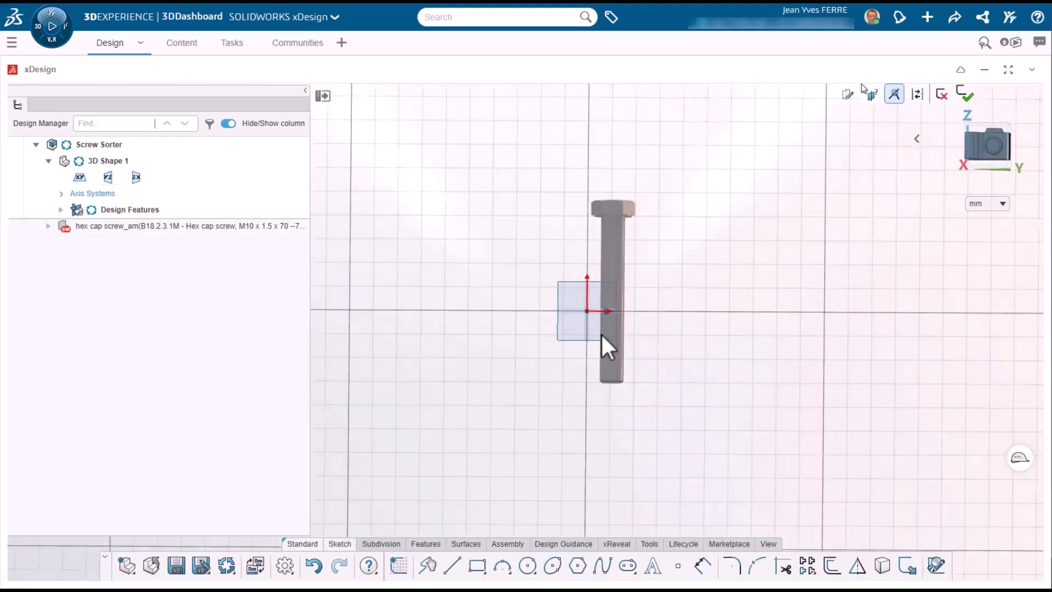
{"action": "left_click", "coordinate": [536, 361]}
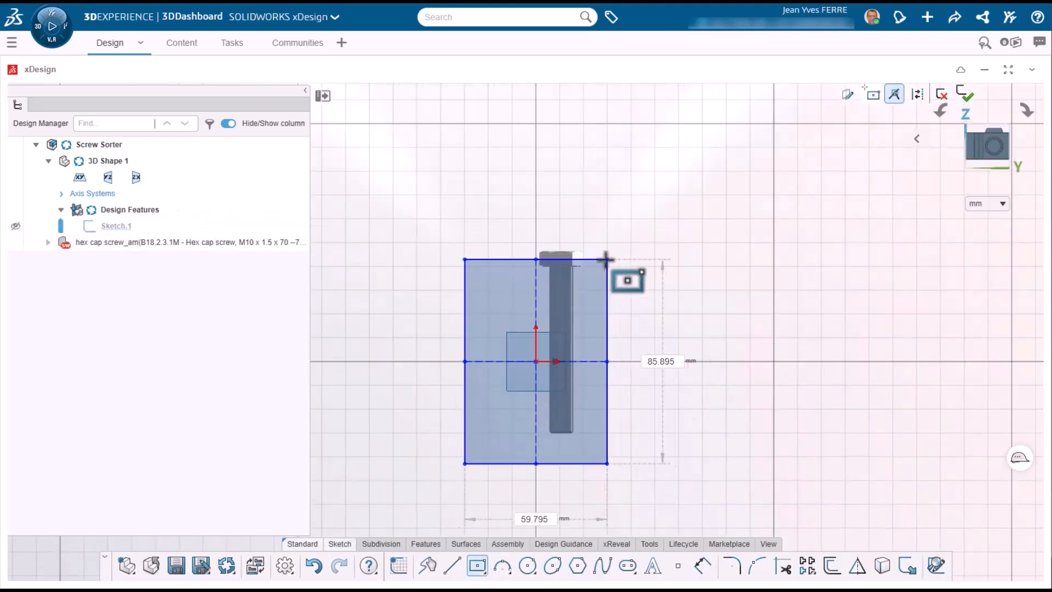
{"action": "left_click", "coordinate": [611, 260]}
- Dimension the rectangle to 80 mm high and 60 mm wide
{"action": "mouse_move", "coordinate": [699, 438]}
{"action": "middle_mouse_down"}
{"action": "mouse_move", "coordinate": [685, 345]}
{"action": "mouse_move", "coordinate": [699, 437]}
{"action": "middle_mouse_up"}
{"action": "left_click", "coordinate": [680, 332]}
{"action": "type", "text": "80"}
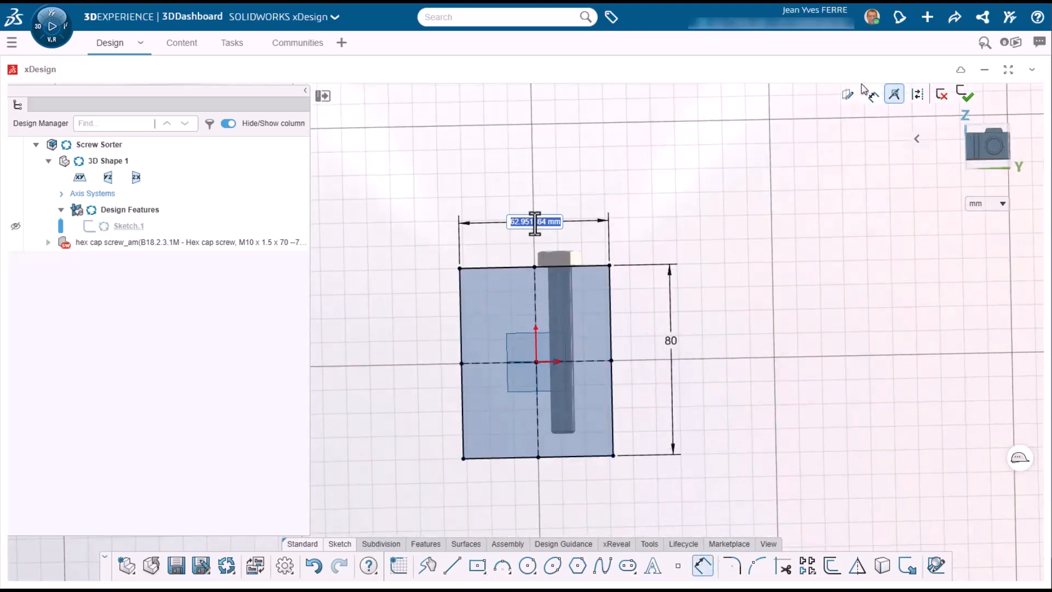
{"action": "type", "text": "60"}
{"action": "key", "text": "Return"}
- Exit the sketch and hide the hex cap screw
{"action": "double_click", "coordinate": [562, 406]}
{"action": "left_click", "coordinate": [211, 242]}
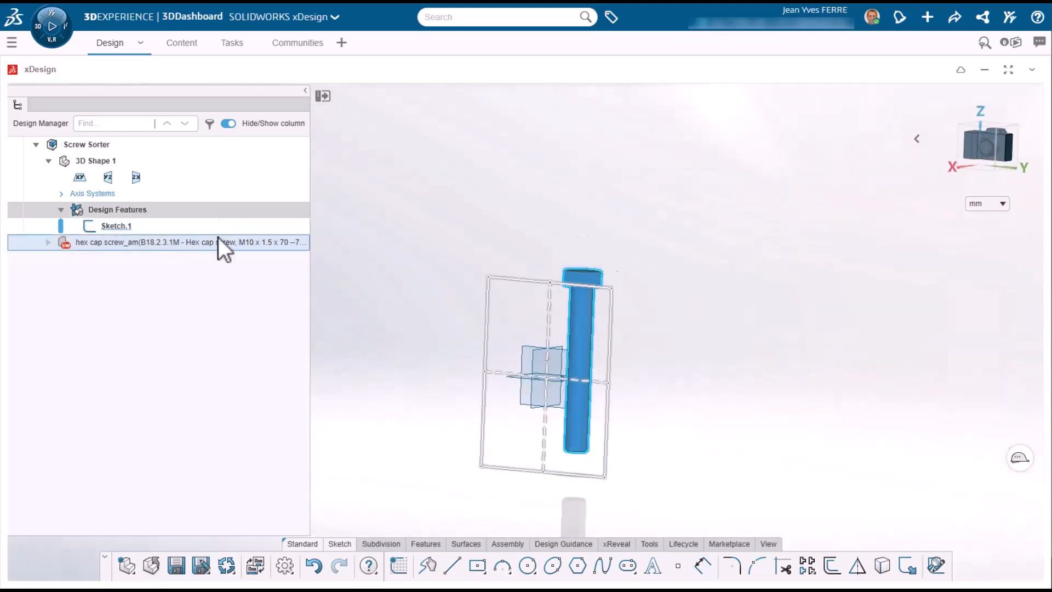
{"action": "left_click", "coordinate": [219, 200]}
- Extrude the rectangle sketch as a 10 mm thick blind solid
{"action": "left_click", "coordinate": [110, 225]}
{"action": "left_click", "coordinate": [426, 544]}
{"action": "left_click", "coordinate": [455, 565]}
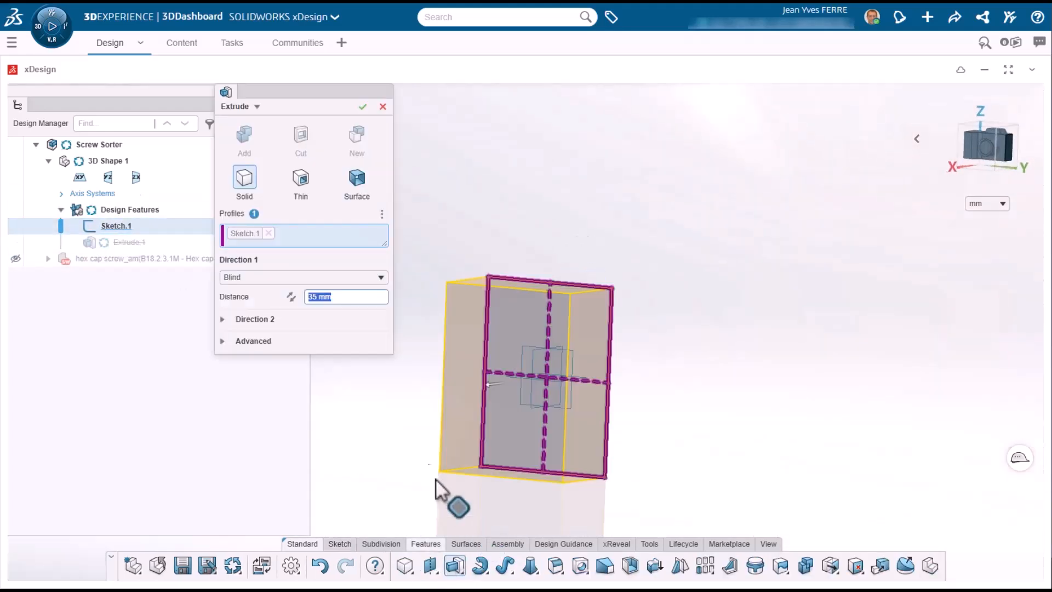
{"action": "type", "text": "10"}
{"action": "key", "text": "Return"}
{"action": "middle_click_drag", "start_coordinate": [425, 458], "coordinate": [514, 411]}
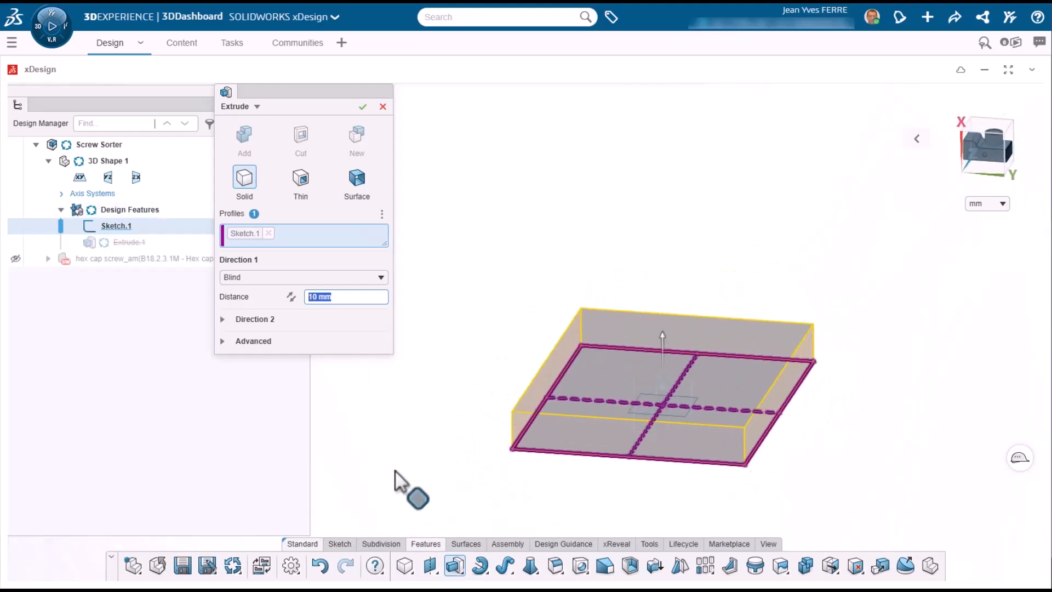
{"action": "left_click", "coordinate": [363, 108]}
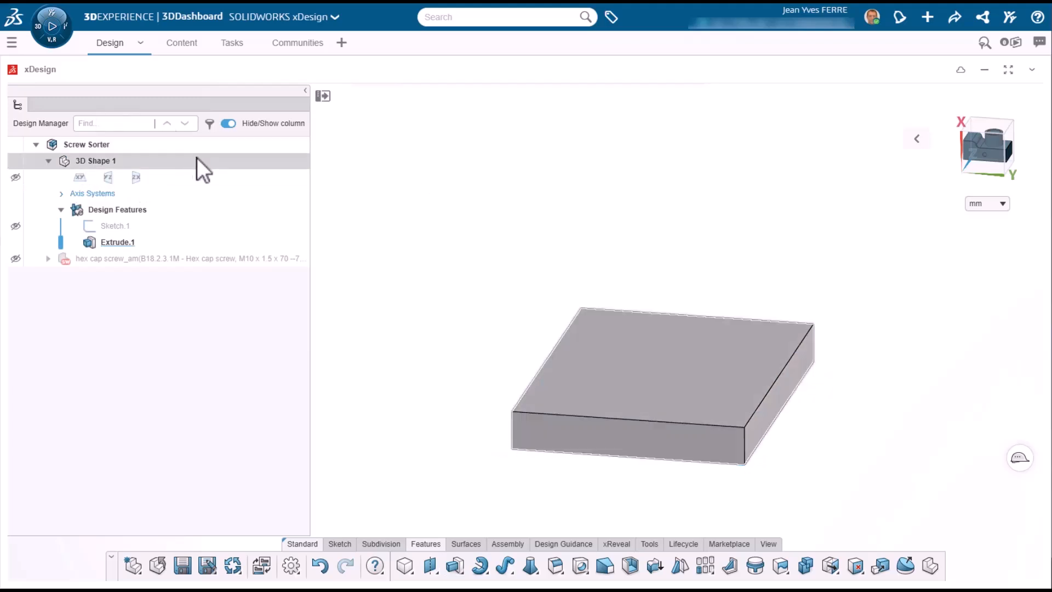
- Sketch a downward-pointing triangle about 15 mm wide on the block's 60 mm end face, with its base along the upper edge
{"action": "left_click", "coordinate": [637, 430]}
{"action": "left_click", "coordinate": [672, 384]}
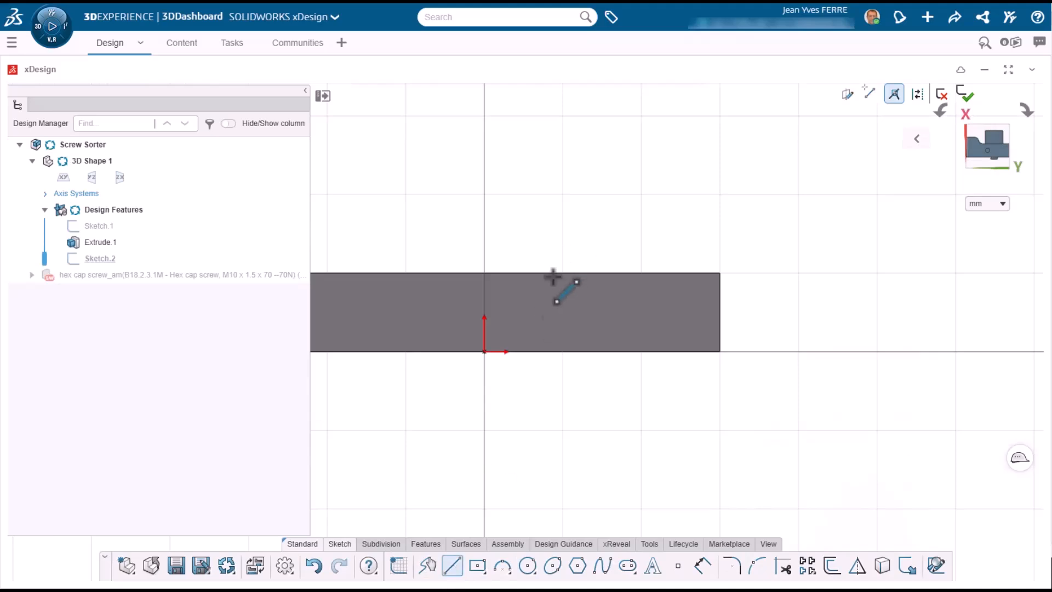
{"action": "left_click", "coordinate": [551, 272]}
{"action": "left_click", "coordinate": [604, 331]}
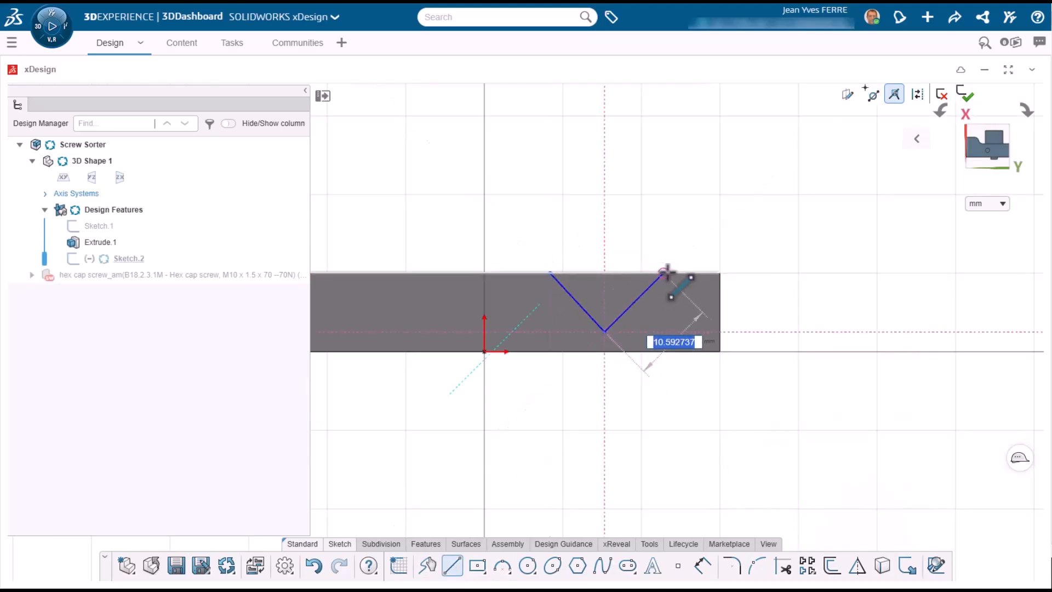
{"action": "left_click", "coordinate": [672, 273]}
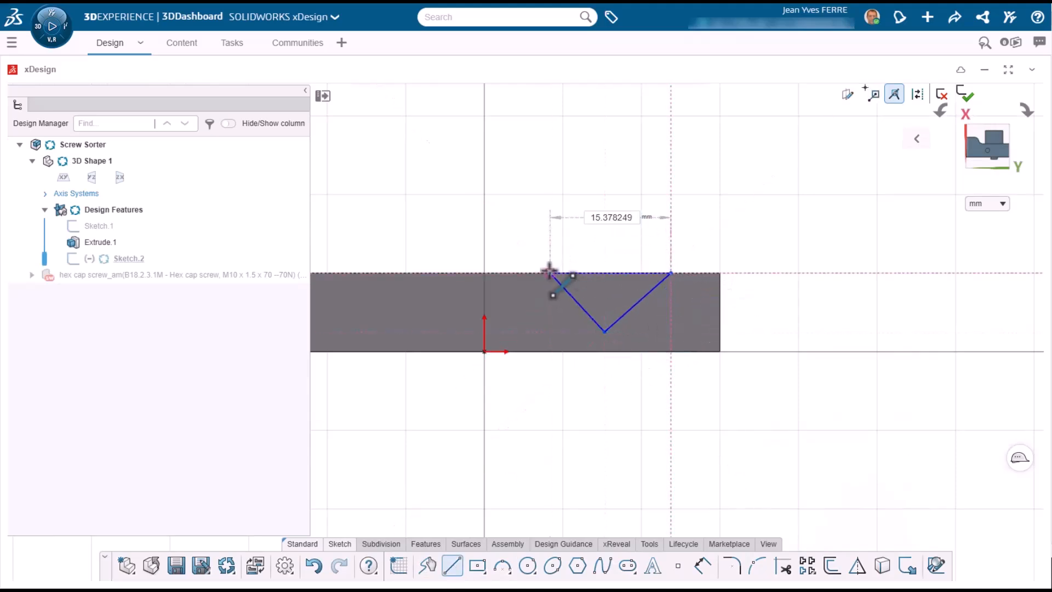
{"action": "left_click", "coordinate": [551, 273]}
- Add a vertical construction line from the triangle's apex to its base midpoint, and make the two slanted sides perpendicular
{"action": "left_click", "coordinate": [605, 330]}
{"action": "left_click", "coordinate": [611, 273]}
{"action": "key", "text": "Escape"}
{"action": "left_click", "coordinate": [608, 295]}
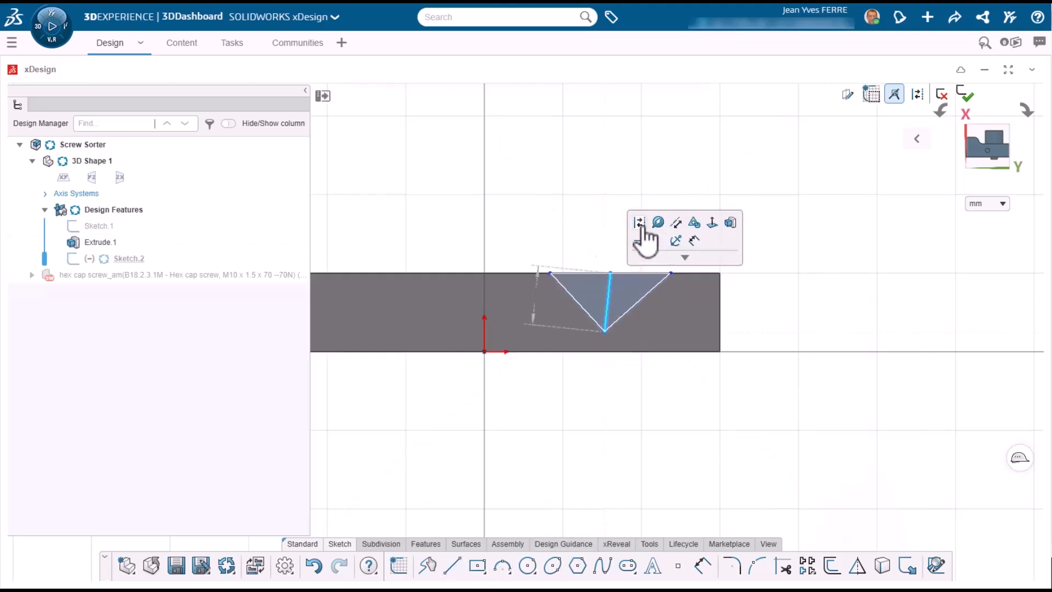
{"action": "left_click", "coordinate": [658, 240]}
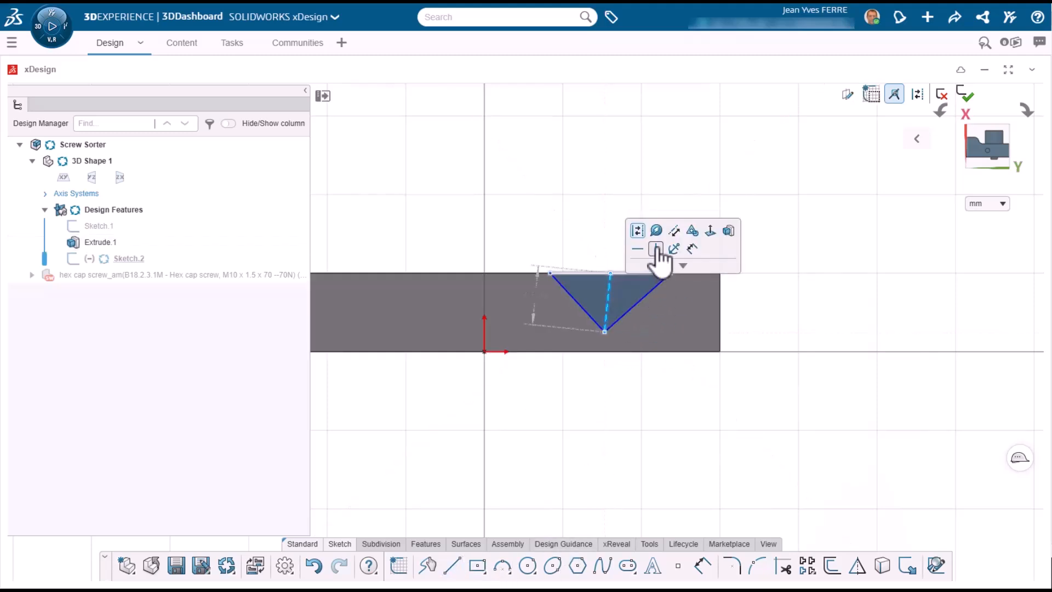
{"action": "left_click", "coordinate": [589, 315]}
{"action": "left_click", "coordinate": [721, 366]}
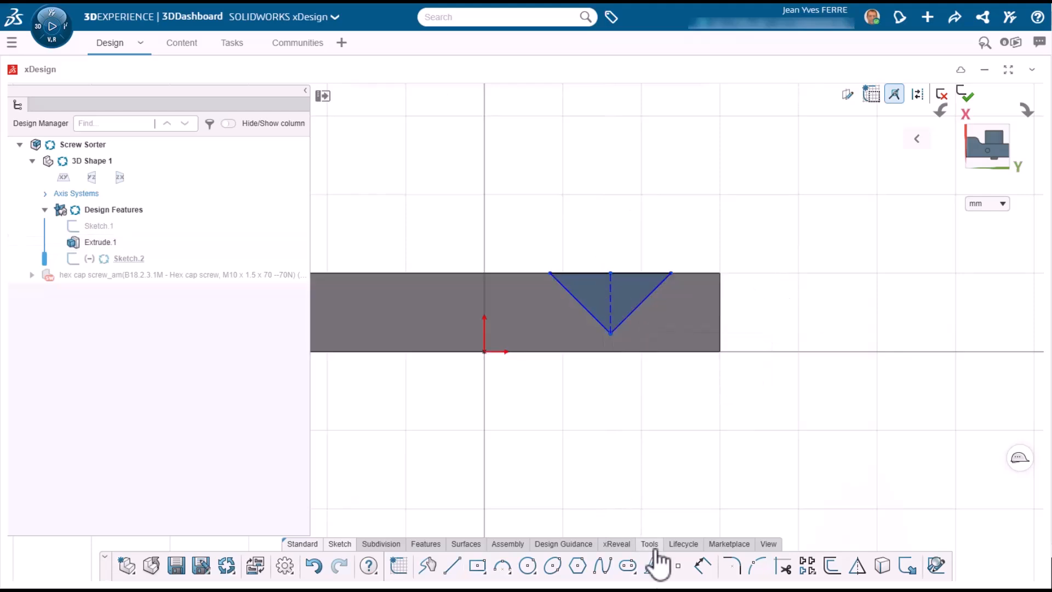
- Dimension the triangle to 6 mm deep and 10 mm from the block's nearer side edge
{"action": "left_click", "coordinate": [747, 304]}
{"action": "type", "text": "6"}
{"action": "key", "text": "Return"}
{"action": "left_click", "coordinate": [639, 274]}
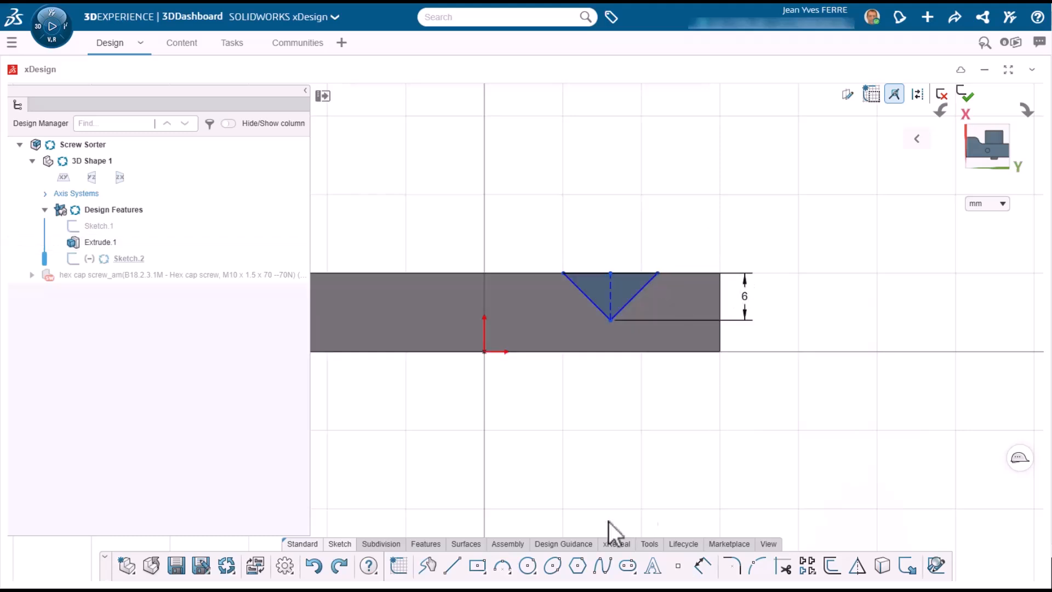
{"action": "left_click", "coordinate": [721, 303]}
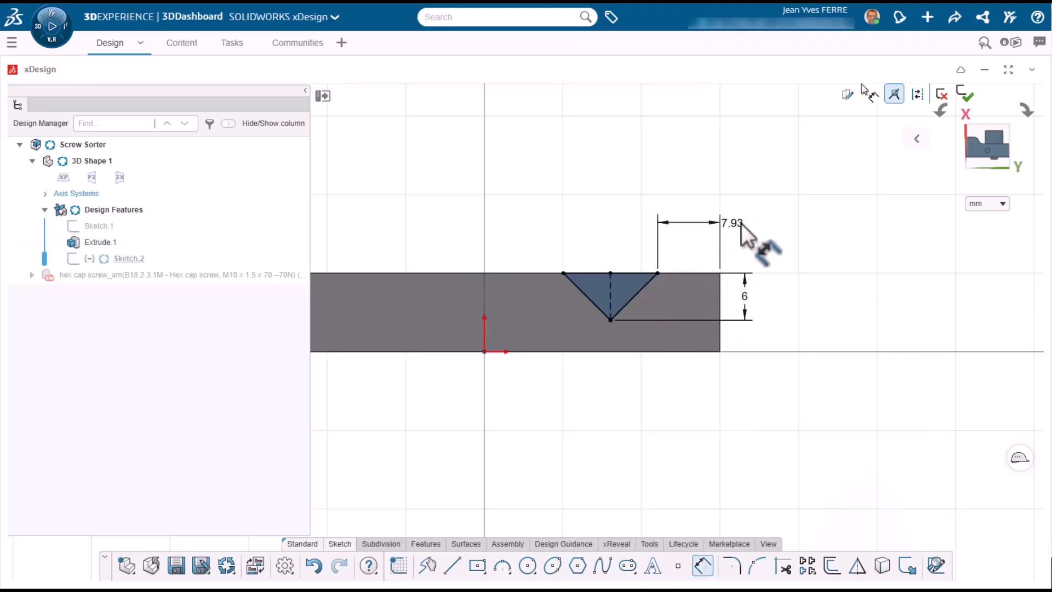
{"action": "type", "text": "10"}
{"action": "key", "text": "Return"}
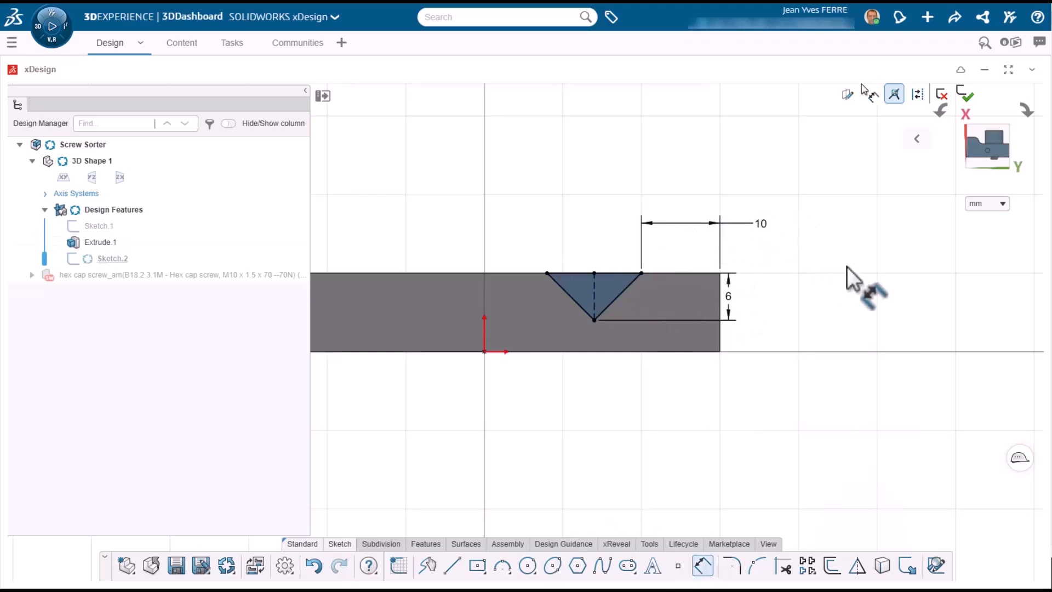
- Cut the triangle through the whole block with an Extrude Cut set to Through one way
{"action": "mouse_move", "coordinate": [787, 336]}
{"action": "middle_mouse_down"}
{"action": "mouse_move", "coordinate": [795, 312]}
{"action": "mouse_move", "coordinate": [785, 311]}
{"action": "middle_mouse_up"}
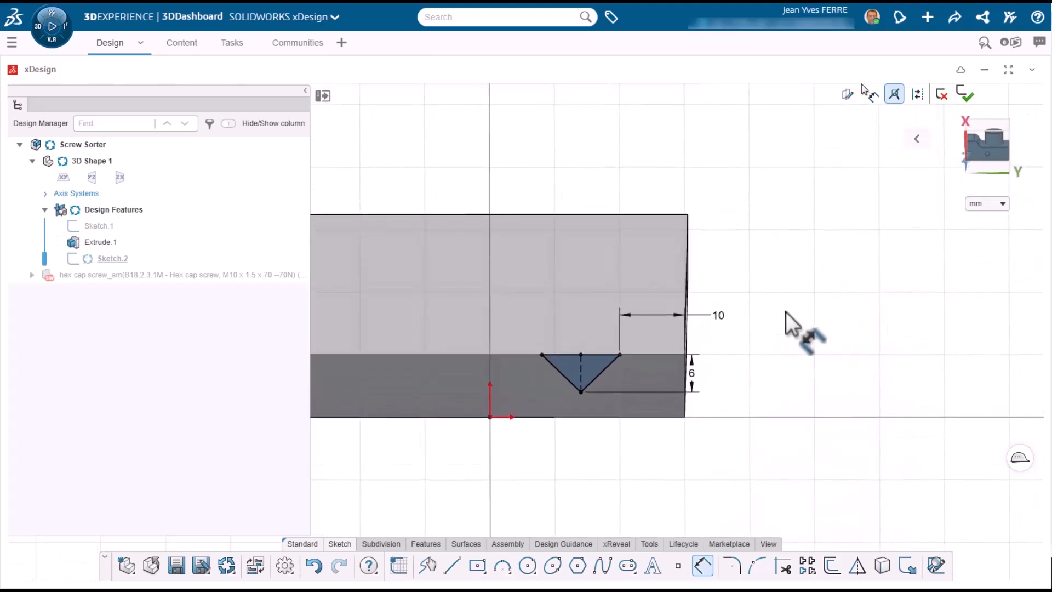
{"action": "left_click", "coordinate": [426, 545]}
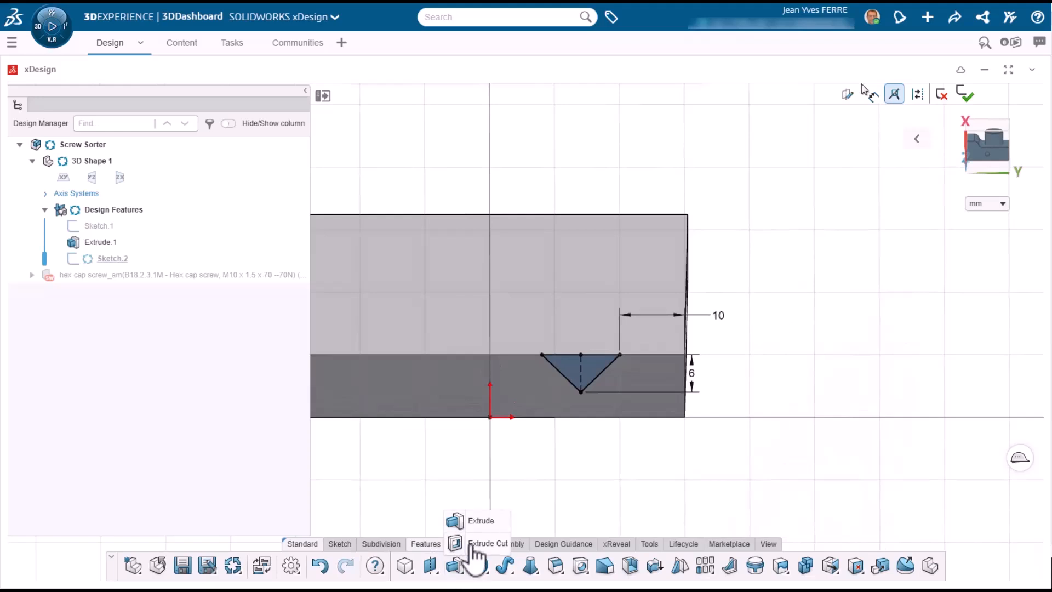
{"action": "left_click", "coordinate": [472, 544]}
{"action": "left_click", "coordinate": [348, 277]}
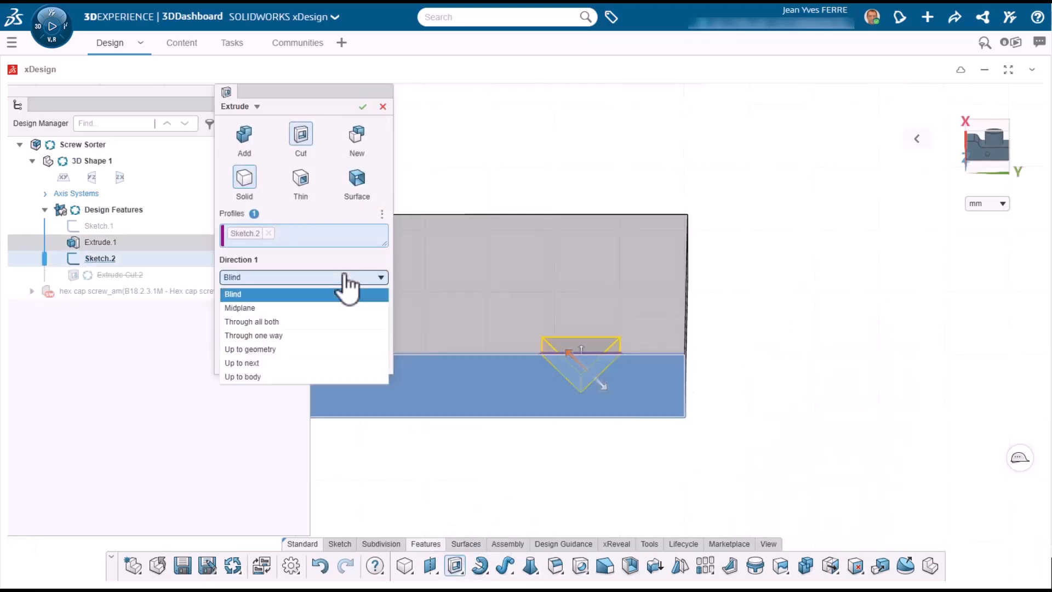
{"action": "left_click", "coordinate": [340, 334]}
{"action": "key", "text": "Return"}
- Start a sketch on the block's opposite end face and draw three connected lines of equal length around the V groove
{"action": "middle_click_drag", "start_coordinate": [426, 346], "coordinate": [597, 289]}
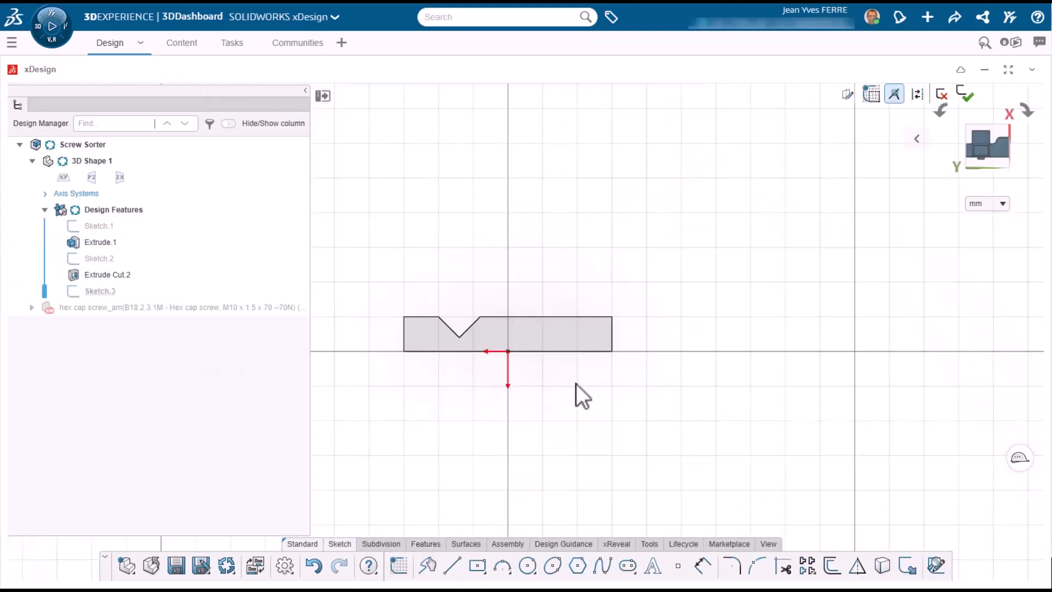
{"action": "middle_click_drag", "start_coordinate": [578, 382], "coordinate": [636, 377]}
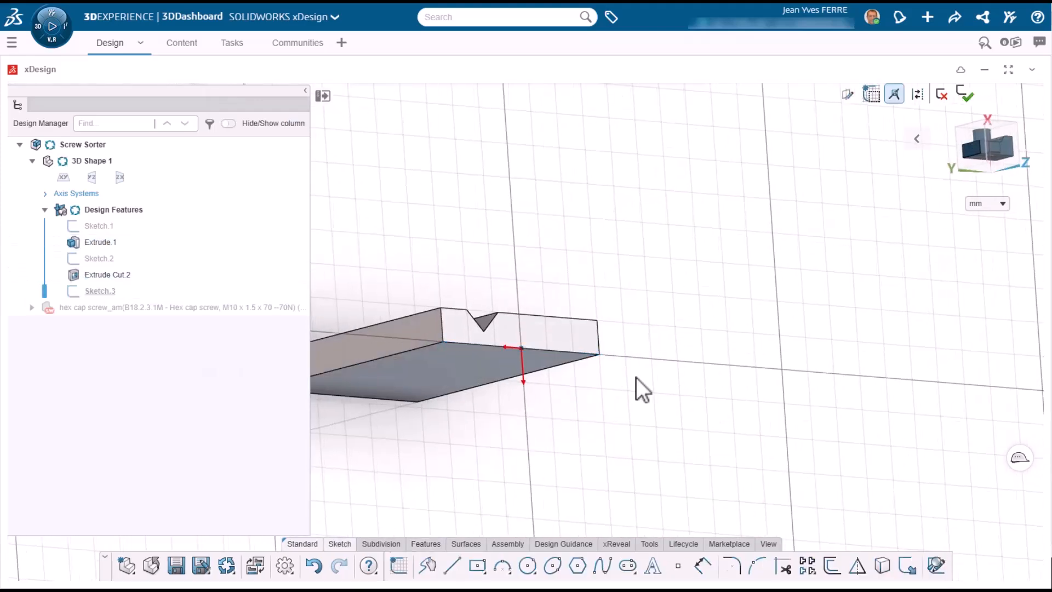
{"action": "key", "text": "space"}
{"action": "left_click", "coordinate": [572, 338]}
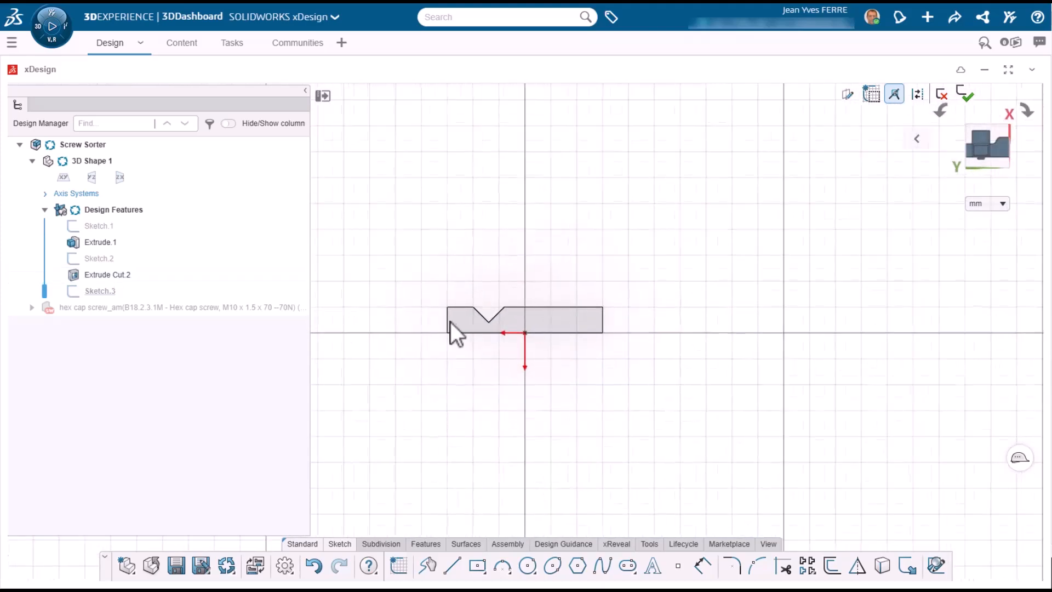
{"action": "left_click", "coordinate": [452, 321]}
{"action": "scroll", "coordinate": [482, 324], "scroll_direction": "up", "scroll_amount": 7}
{"action": "left_click", "coordinate": [610, 261]}
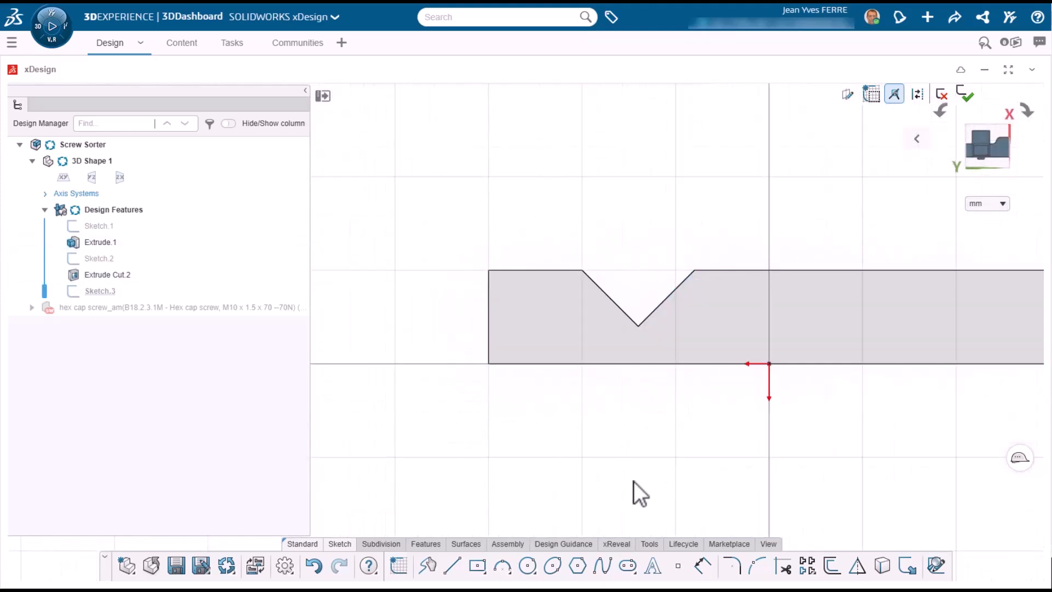
{"action": "left_click", "coordinate": [542, 270]}
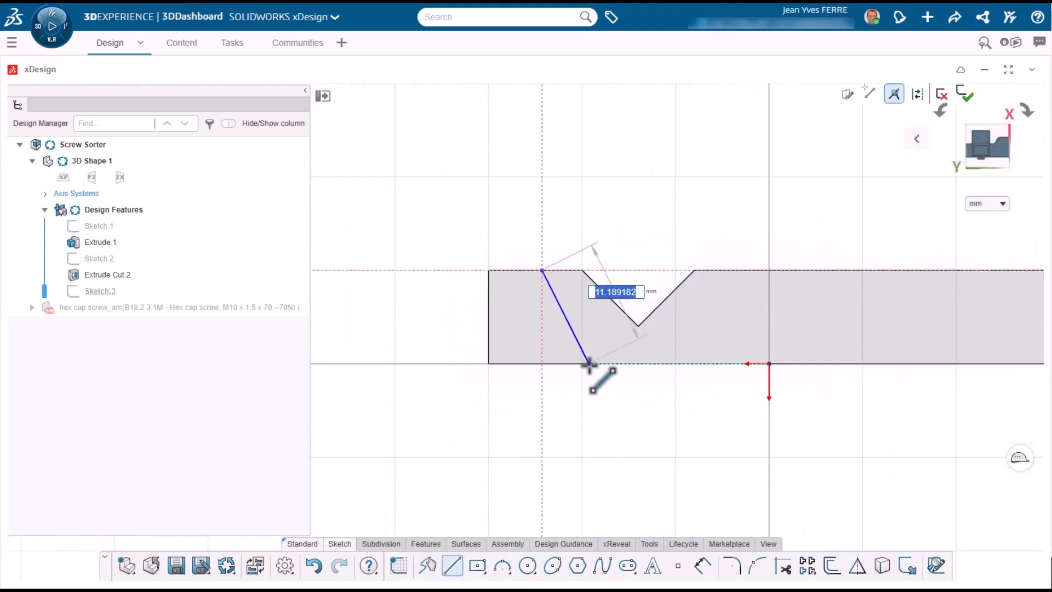
{"action": "left_click", "coordinate": [580, 354]}
{"action": "left_click", "coordinate": [699, 353]}
{"action": "left_click", "coordinate": [757, 269]}
{"action": "key", "text": "Escape"}
{"action": "left_click_drag", "start_coordinate": [504, 214], "coordinate": [800, 397]}
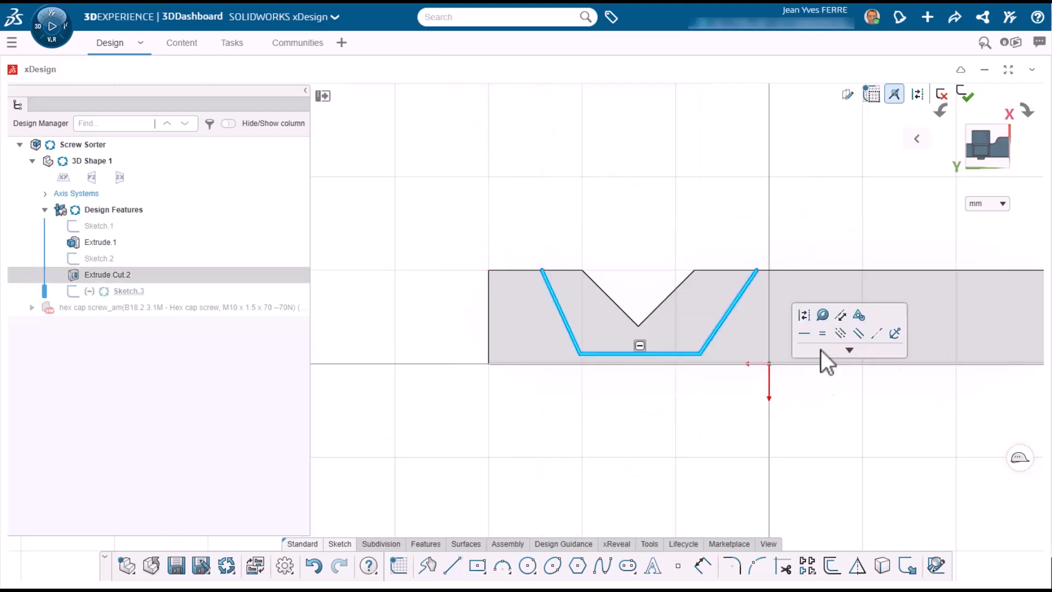
{"action": "left_click", "coordinate": [822, 334]}
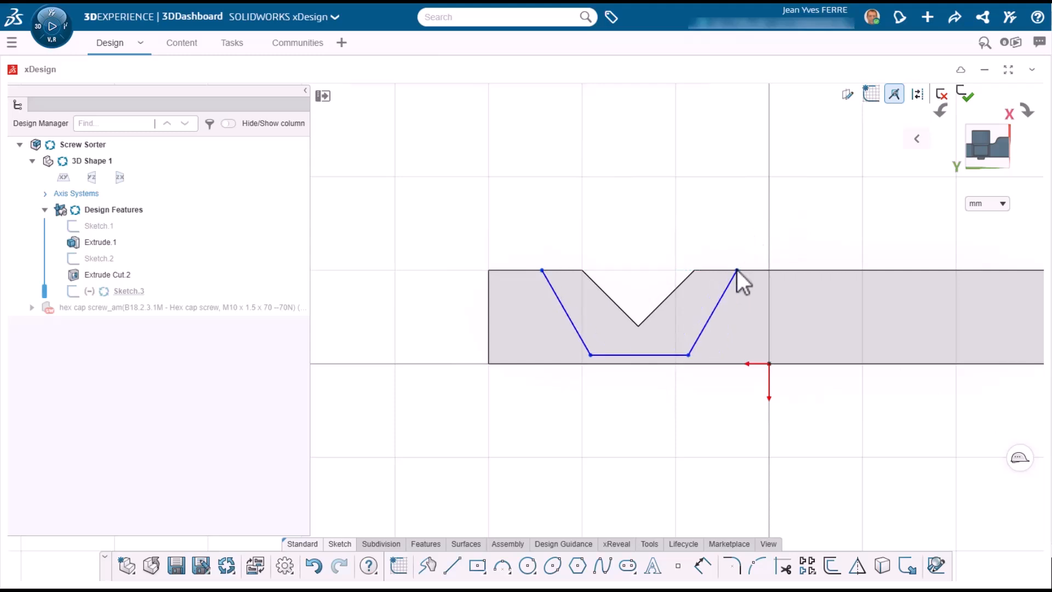
- Draw a vertical construction line upward from the base line's midpoint and make it coincident with the V groove's apex
{"action": "left_click", "coordinate": [641, 356]}
{"action": "left_click", "coordinate": [639, 232]}
{"action": "key", "text": "Escape"}
{"action": "left_click", "coordinate": [640, 308]}
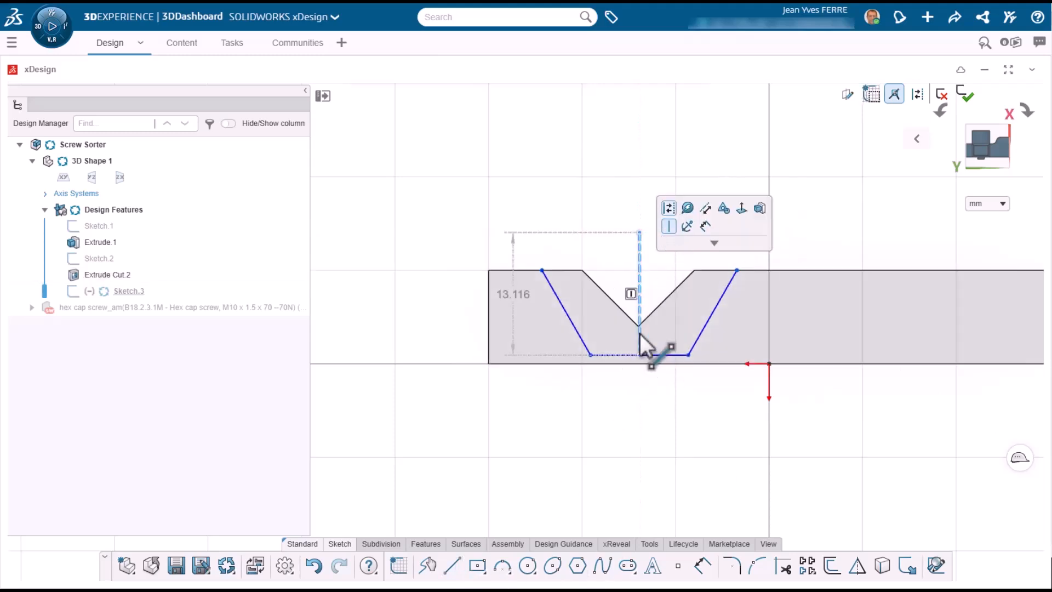
{"action": "scroll", "coordinate": [639, 336], "scroll_direction": "down", "scroll_amount": 5}
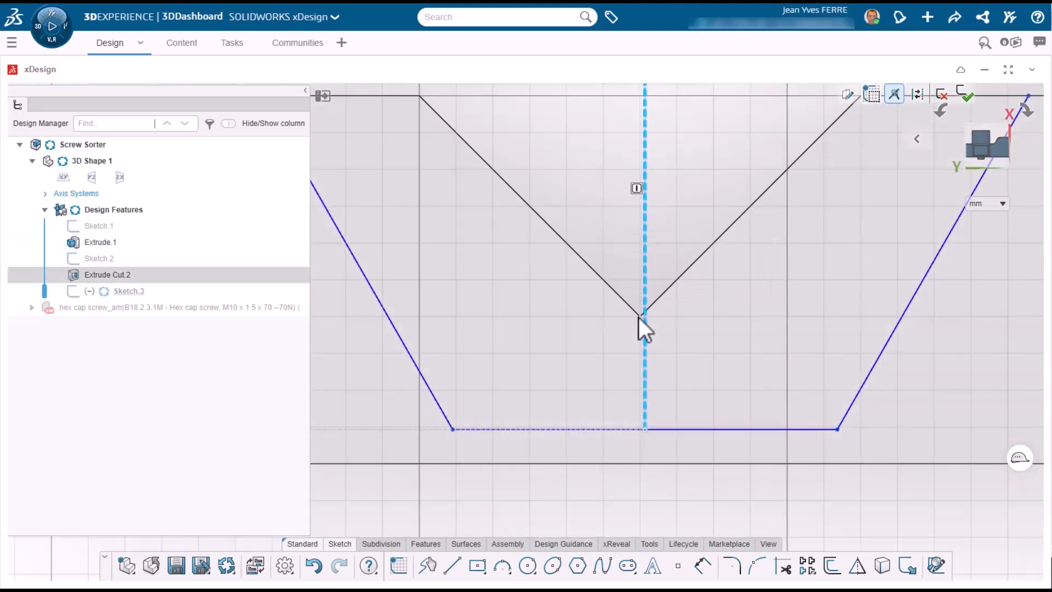
{"action": "scroll", "coordinate": [663, 328], "scroll_direction": "up", "scroll_amount": 5}
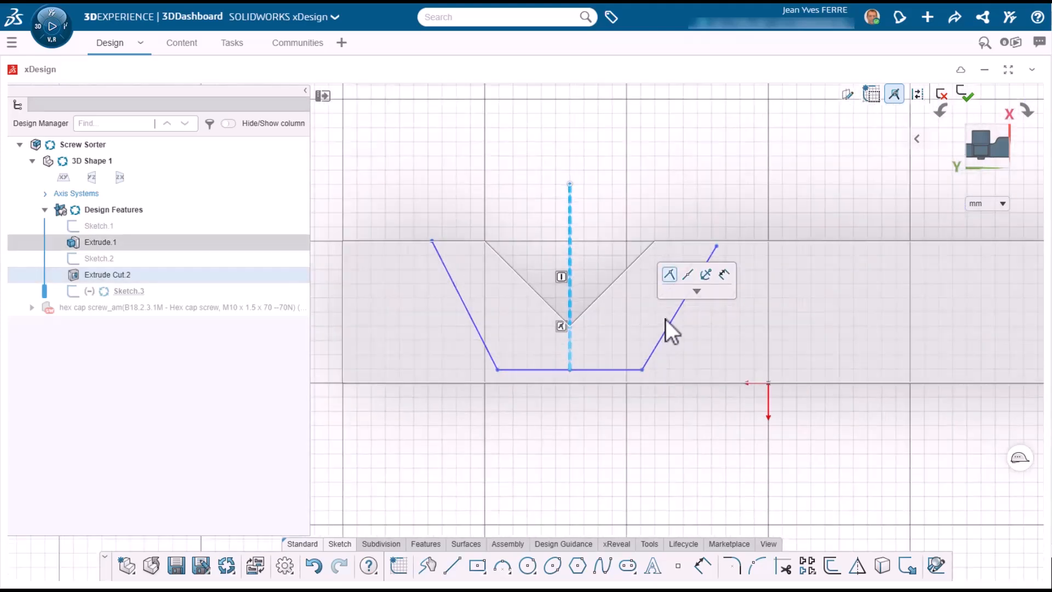
- Close the profile with a line joining its two upper endpoints, and make the loose endpoint coincident with the block's top edge
{"action": "left_click", "coordinate": [452, 565]}
{"action": "left_click", "coordinate": [433, 241]}
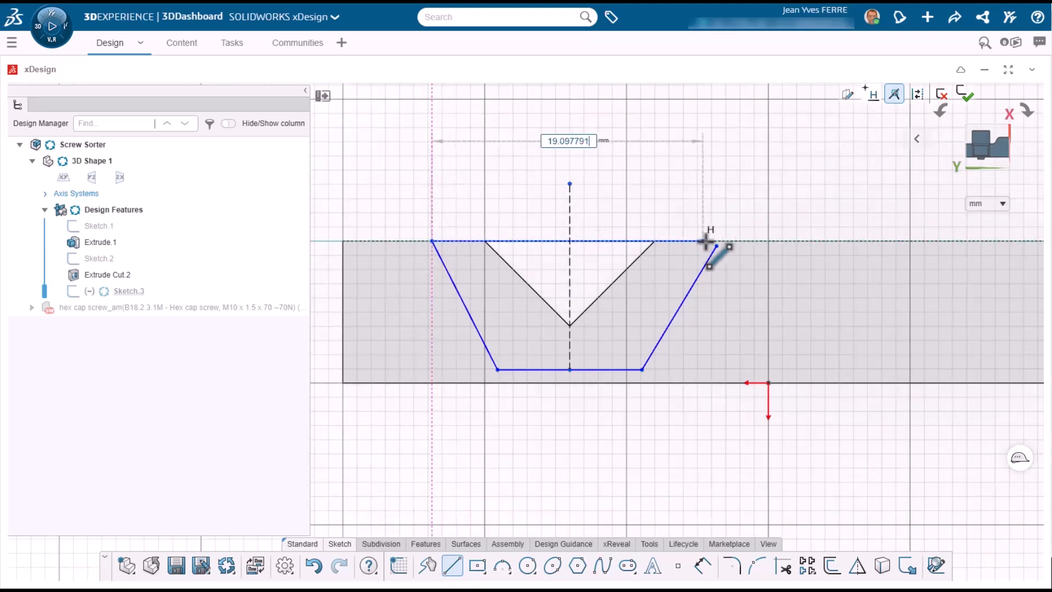
{"action": "left_click", "coordinate": [716, 246]}
{"action": "left_click", "coordinate": [730, 242]}
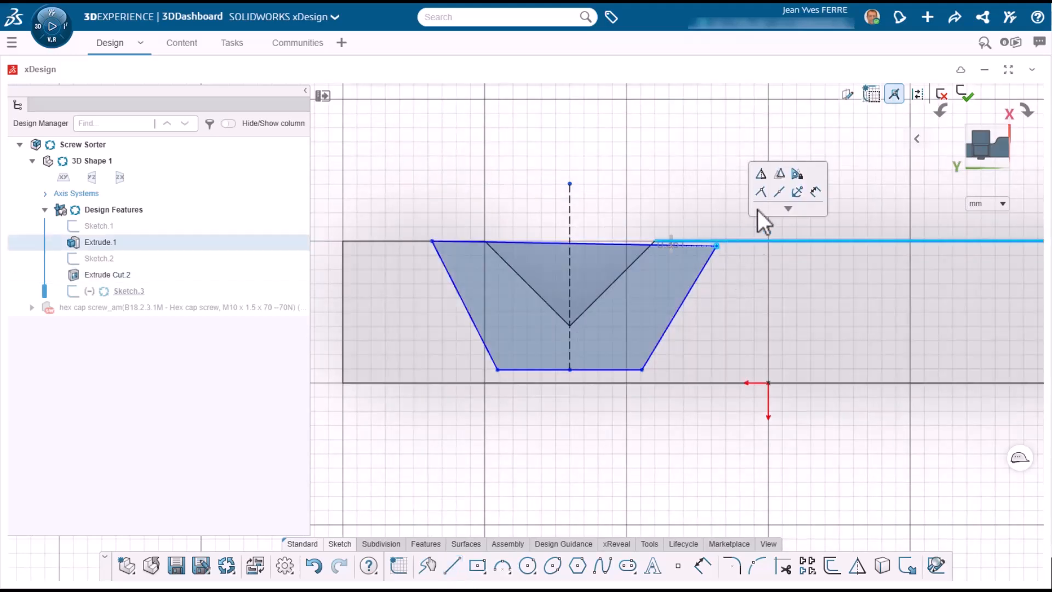
{"action": "left_click", "coordinate": [759, 194]}
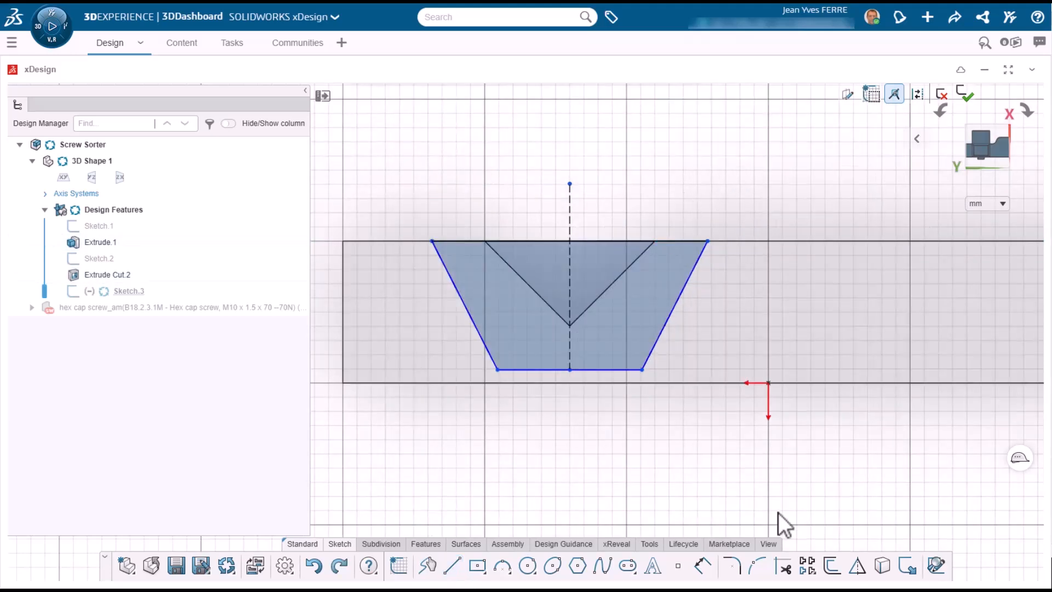
- Dimension the trapezoid's upper side to 24 mm
{"action": "left_click", "coordinate": [702, 565]}
{"action": "left_click", "coordinate": [663, 189]}
{"action": "type", "text": "24"}
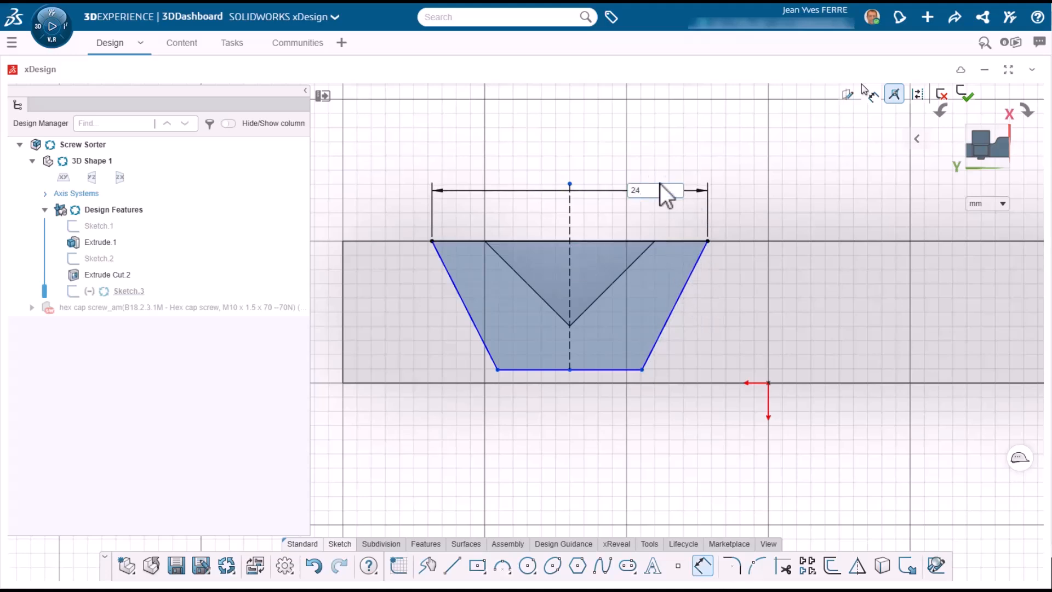
{"action": "key", "text": "Return"}
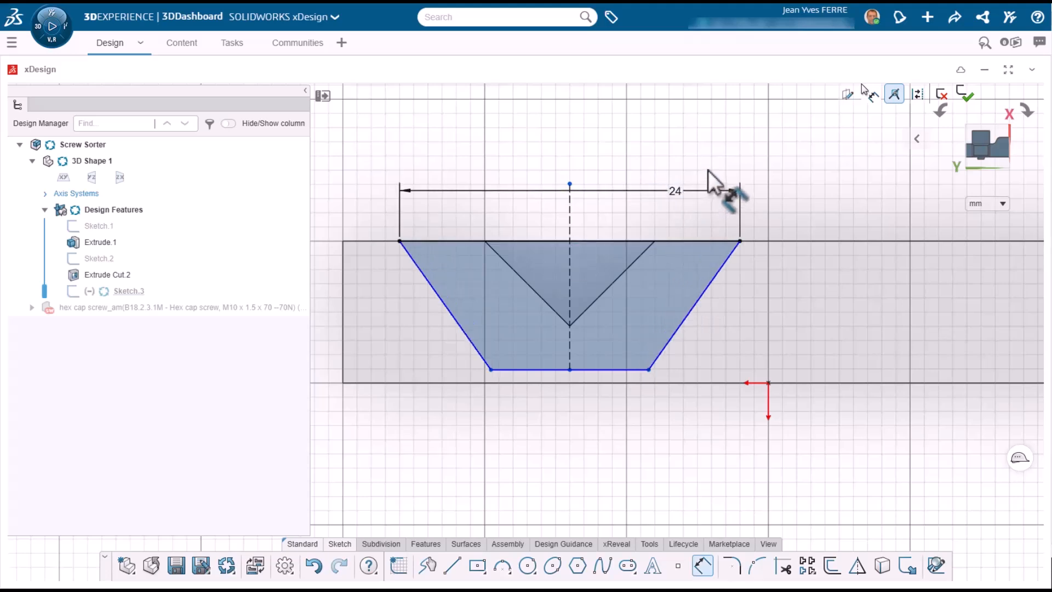
{"action": "key", "text": "Escape"}
- Dimension the angle between the trapezoid's slanted side and base to 120 degrees, and finish the sketch
{"action": "left_click", "coordinate": [704, 564]}
{"action": "left_click", "coordinate": [480, 353]}
{"action": "left_click", "coordinate": [526, 369]}
{"action": "left_click", "coordinate": [510, 338]}
{"action": "type", "text": "120"}
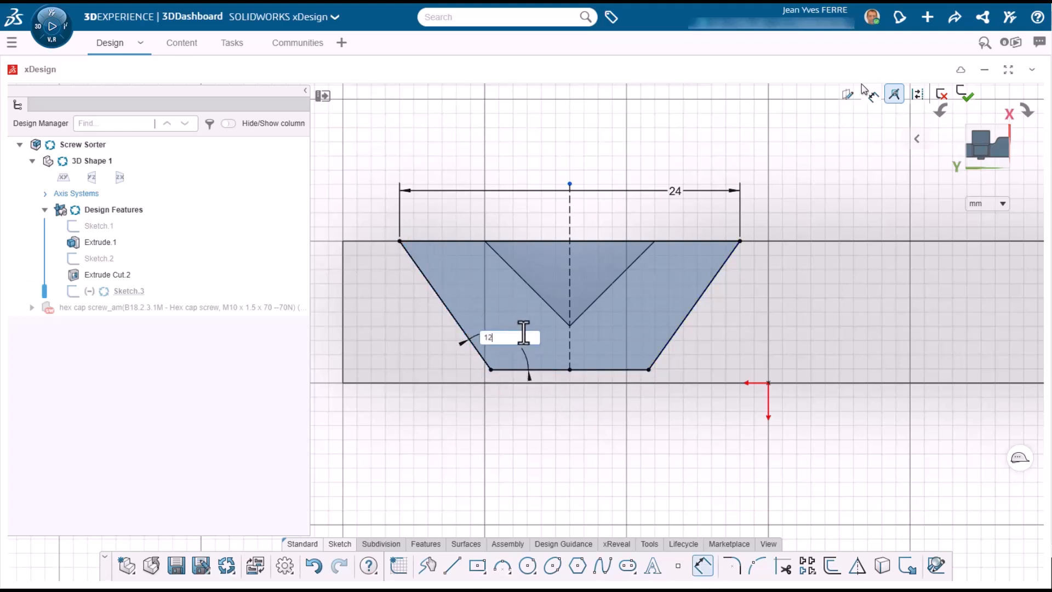
{"action": "key", "text": "Return"}
{"action": "left_click", "coordinate": [967, 98]}
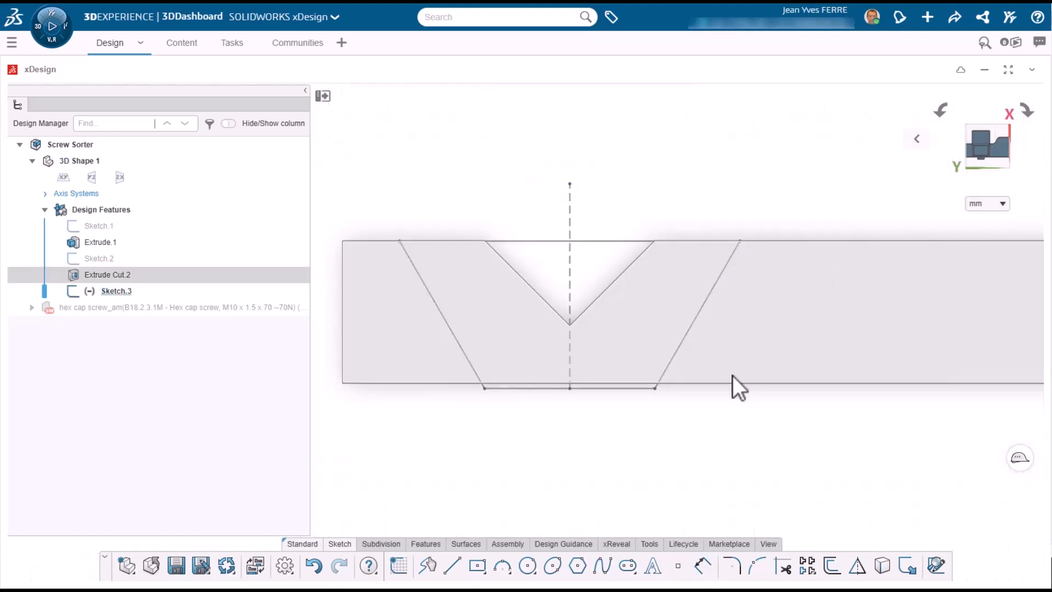
- Cut the trapezoid profile 5 mm into the block's end with a blind Extrude Cut
{"action": "left_click", "coordinate": [426, 543]}
{"action": "left_click", "coordinate": [455, 565]}
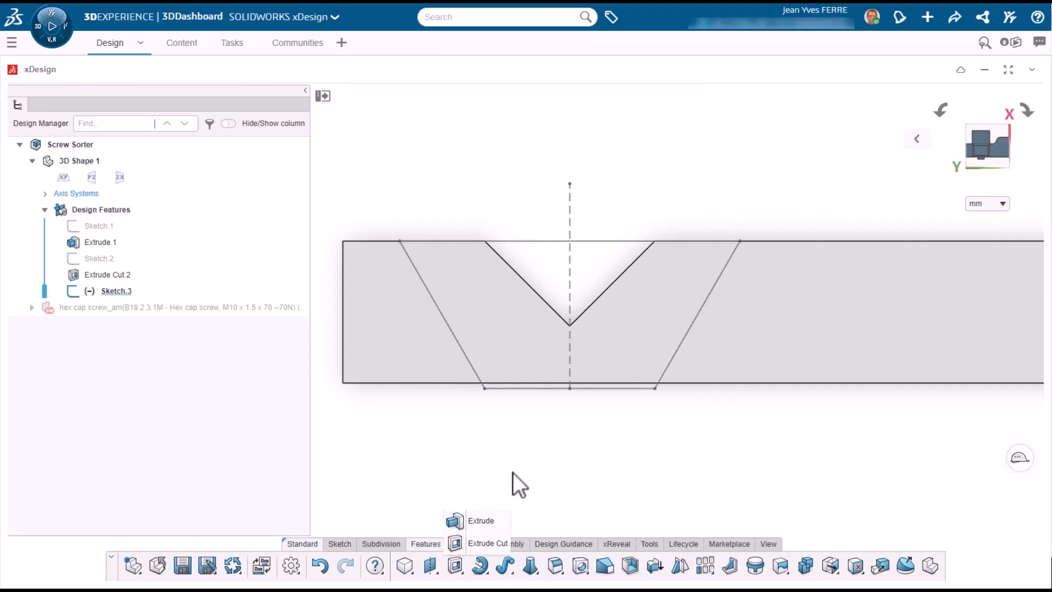
{"action": "left_click", "coordinate": [474, 543]}
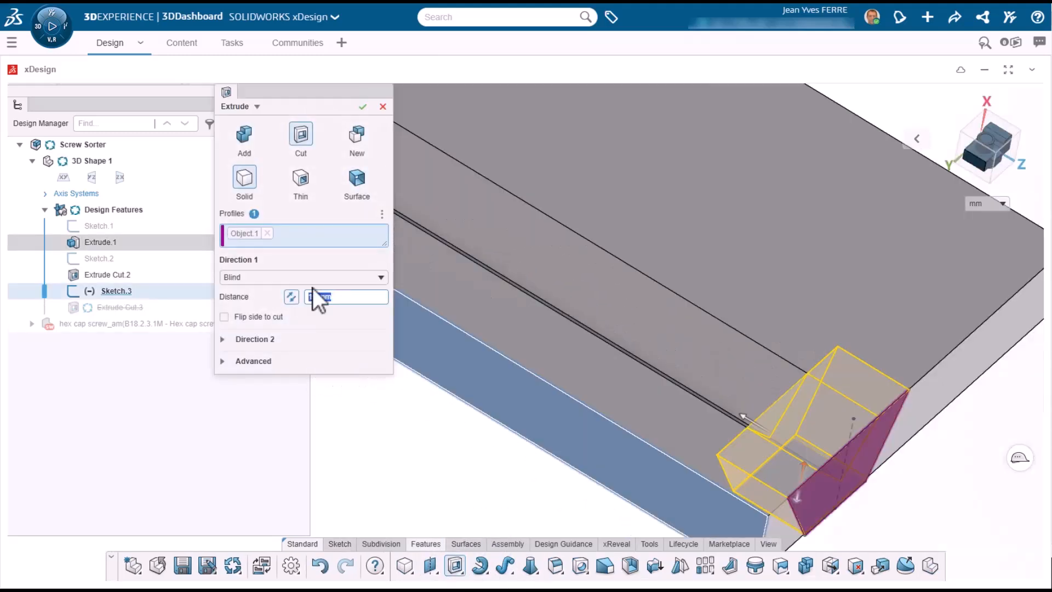
{"action": "type", "text": "5"}
{"action": "key", "text": "Return"}
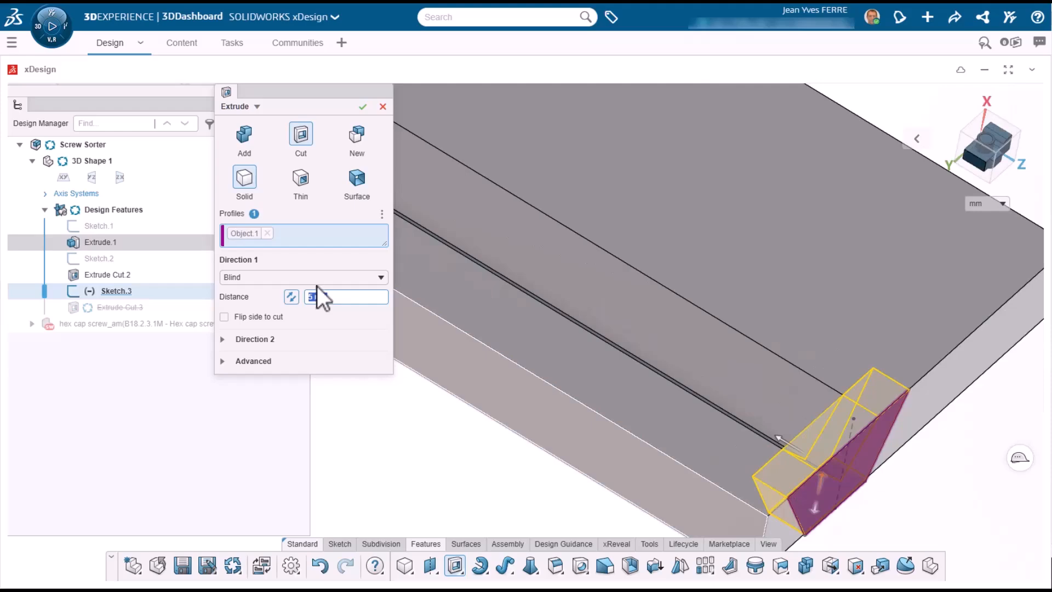
{"action": "left_click", "coordinate": [363, 106]}
- Hide the hex cap screw and start a sketch on the block's large grooved face
{"action": "middle_click_drag", "start_coordinate": [655, 377], "coordinate": [822, 390]}
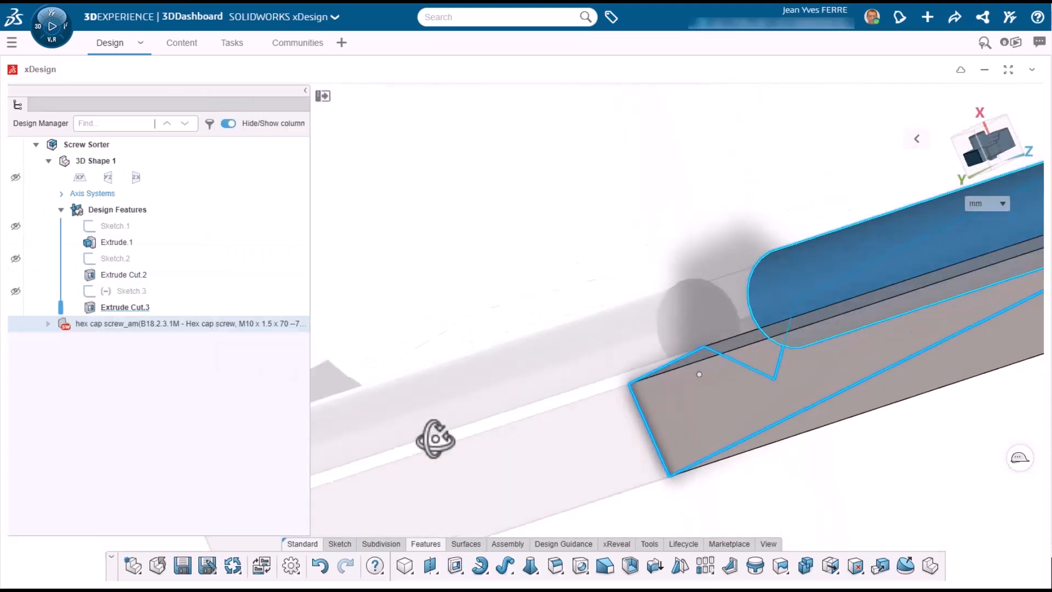
{"action": "middle_click_drag", "start_coordinate": [435, 437], "coordinate": [752, 292]}
{"action": "left_click", "coordinate": [580, 383]}
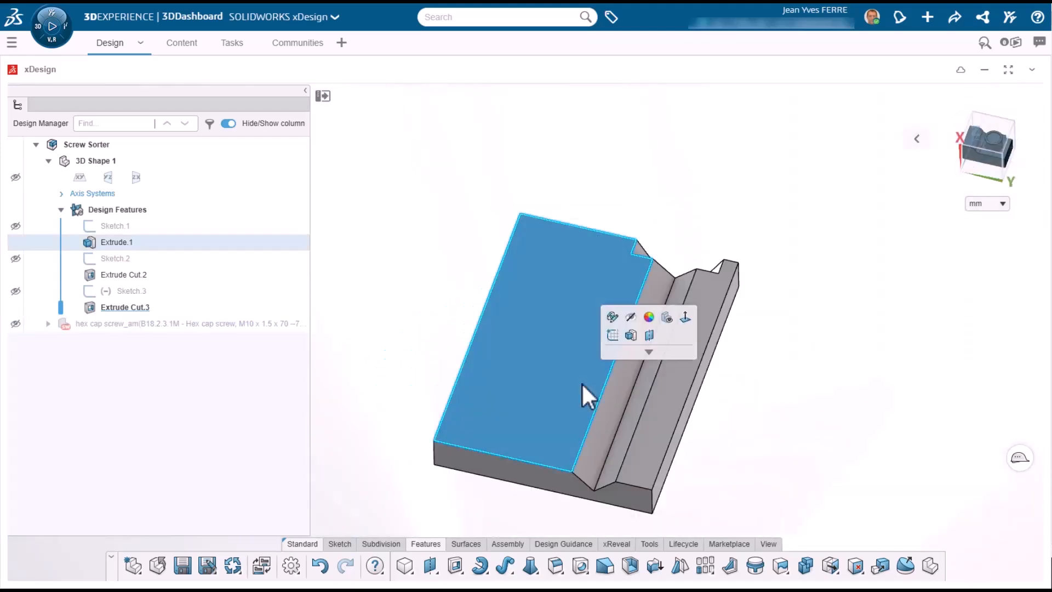
{"action": "left_click", "coordinate": [613, 315]}
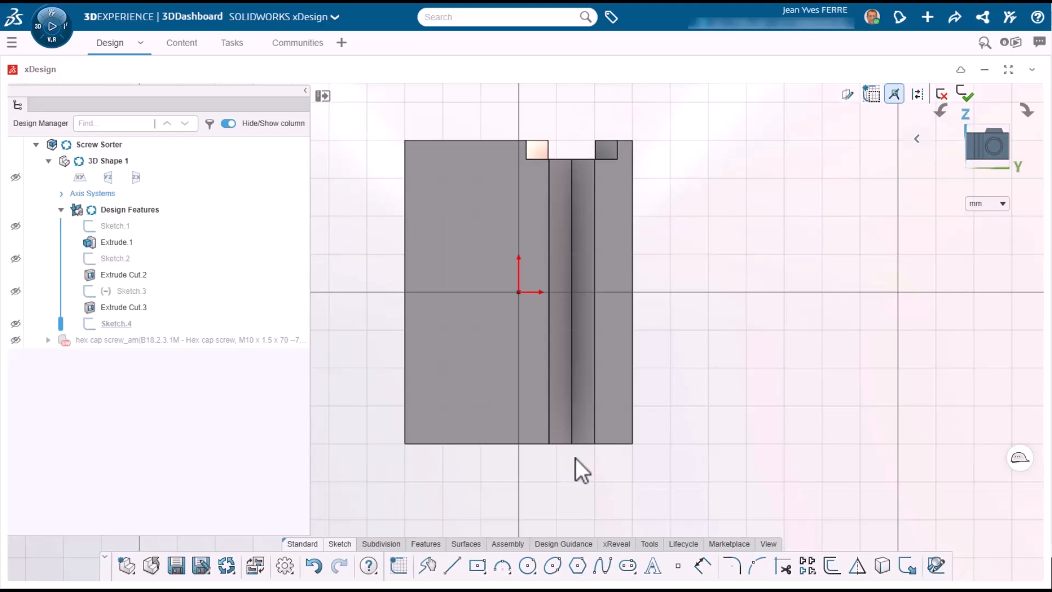
{"action": "scroll", "coordinate": [591, 191], "scroll_direction": "up", "scroll_amount": 3}
{"action": "scroll", "coordinate": [564, 229], "scroll_direction": "down", "scroll_amount": 1}
- Sketch three narrow rectangles starting on the V groove's bottom line, alternating sides; make the first about 2.3 mm thick
{"action": "left_click", "coordinate": [478, 565]}
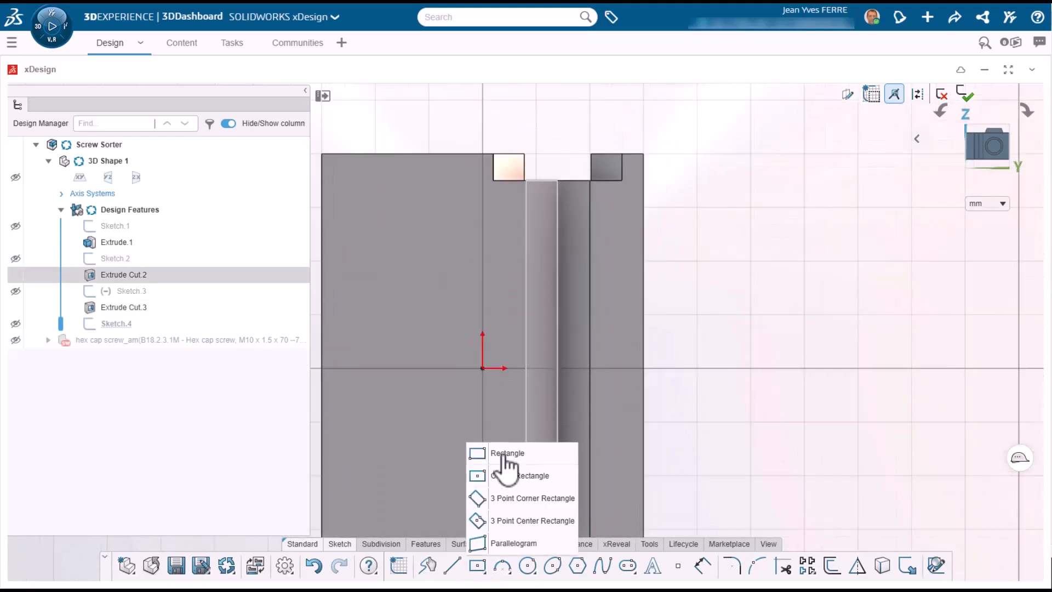
{"action": "left_click", "coordinate": [503, 455]}
{"action": "left_click", "coordinate": [500, 200]}
{"action": "left_click", "coordinate": [559, 213]}
{"action": "left_click", "coordinate": [557, 227]}
{"action": "left_click", "coordinate": [611, 237]}
{"action": "left_click", "coordinate": [558, 261]}
{"action": "left_click", "coordinate": [501, 276]}
{"action": "key", "text": "Escape"}
- Dimension the first rectangle's far long side to 6 mm from the head recess edge and its thickness to 0.4 mm
{"action": "scroll", "coordinate": [539, 271], "scroll_direction": "up", "scroll_amount": 3}
{"action": "left_click", "coordinate": [703, 573]}
{"action": "type", "text": "6"}
{"action": "key", "text": "Return"}
{"action": "left_click", "coordinate": [574, 215]}
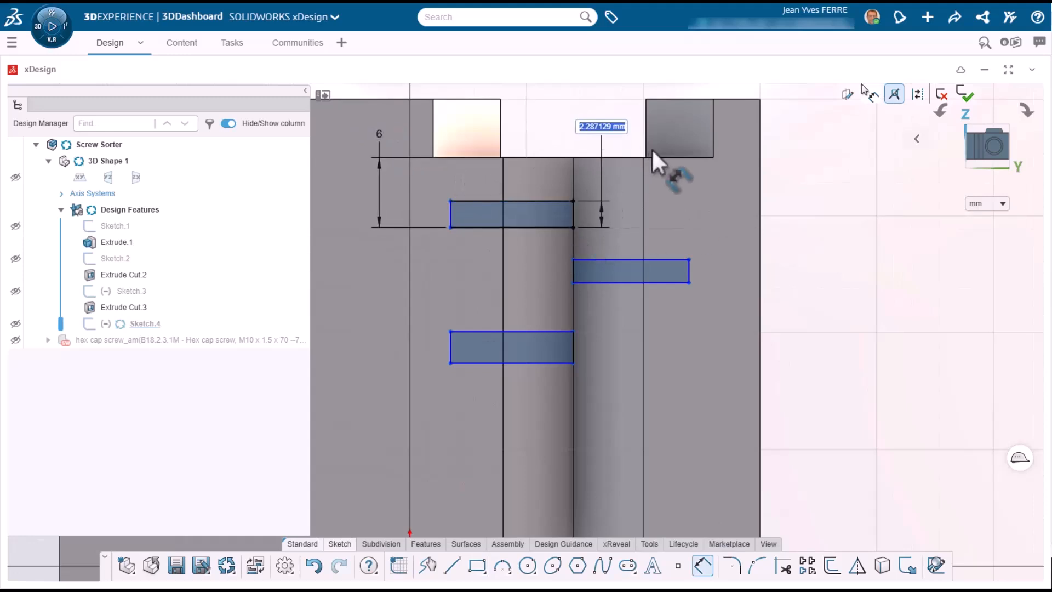
{"action": "type", "text": "0.4"}
{"action": "key", "text": "Return"}
- Dimension the first rectangle's outer end to 2 mm beyond the nearby V groove edge
{"action": "scroll", "coordinate": [439, 252], "scroll_direction": "up", "scroll_amount": 5}
{"action": "left_click", "coordinate": [472, 183]}
{"action": "scroll", "coordinate": [575, 246], "scroll_direction": "down", "scroll_amount": 5}
{"action": "type", "text": "2"}
{"action": "key", "text": "Return"}
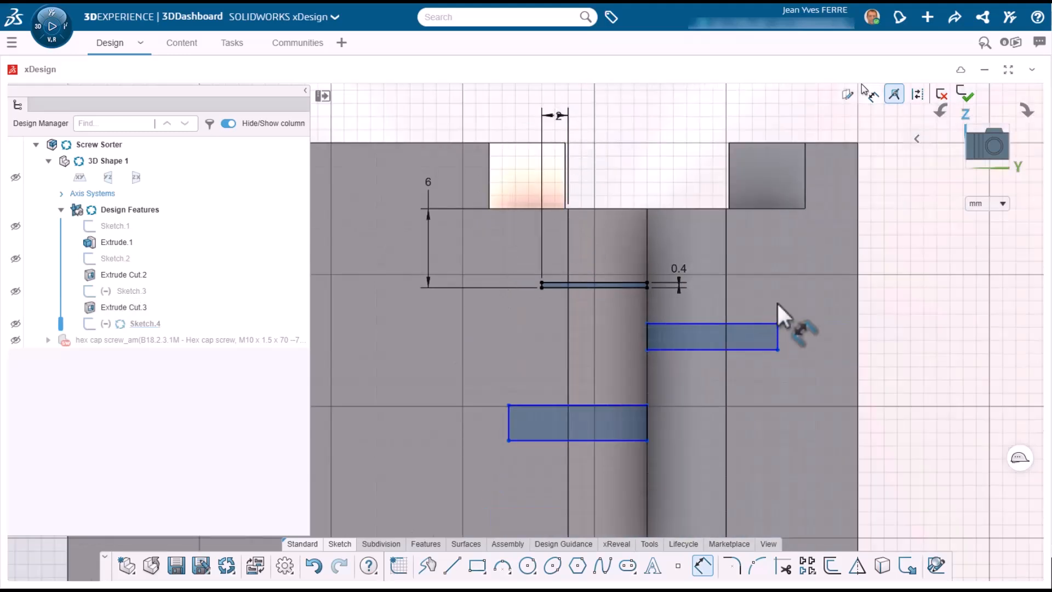
- Stretch the second rectangle slightly outward and dimension its far long side to 10 mm from the head recess edge
{"action": "scroll", "coordinate": [649, 360], "scroll_direction": "down", "scroll_amount": 1}
{"action": "left_click_drag", "start_coordinate": [623, 174], "coordinate": [646, 459]}
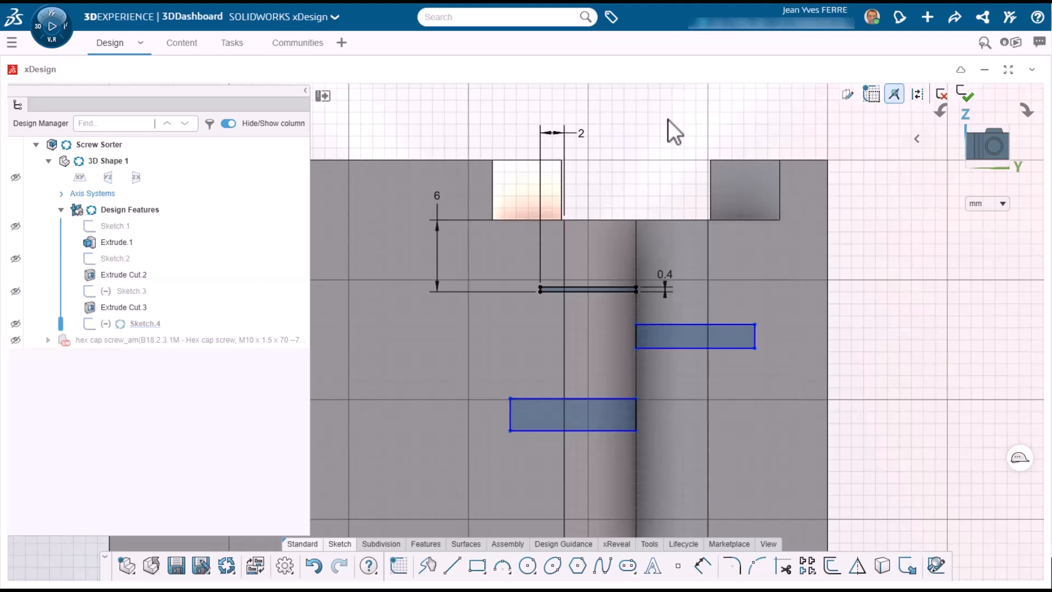
{"action": "mouse_move", "coordinate": [757, 349]}
{"action": "left_mouse_down"}
{"action": "mouse_move", "coordinate": [769, 357]}
{"action": "mouse_move", "coordinate": [769, 313]}
{"action": "mouse_move", "coordinate": [771, 346]}
{"action": "left_mouse_up"}
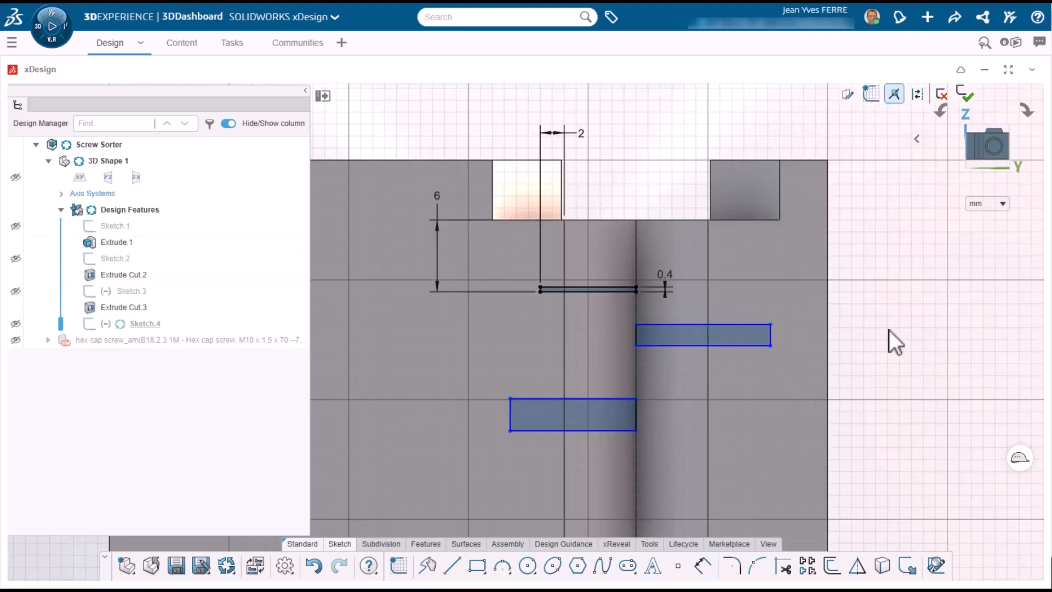
{"action": "left_click", "coordinate": [703, 566]}
{"action": "left_click", "coordinate": [740, 346]}
{"action": "left_click", "coordinate": [727, 219]}
{"action": "left_click", "coordinate": [875, 249]}
{"action": "type", "text": "10"}
{"action": "key", "text": "Return"}
{"action": "key", "text": "Escape"}
- Make the second rectangle as thick as the first and dimension its outer end to 2 mm beyond the groove edge
{"action": "left_click_drag", "start_coordinate": [615, 183], "coordinate": [649, 356]}
{"action": "left_click", "coordinate": [731, 310]}
{"action": "left_click", "coordinate": [687, 159]}
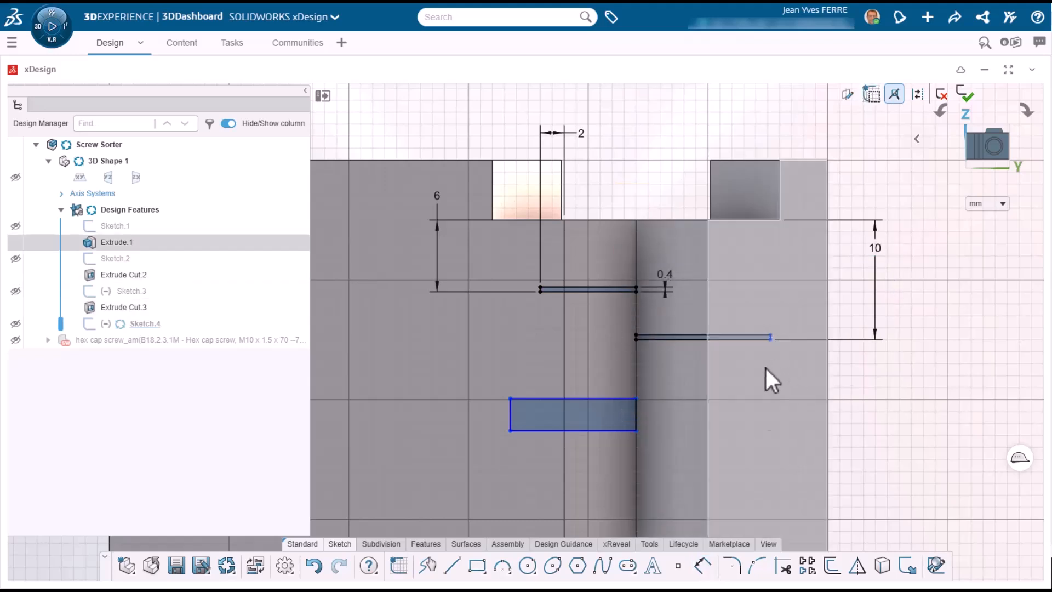
{"action": "scroll", "coordinate": [716, 306], "scroll_direction": "up", "scroll_amount": 5}
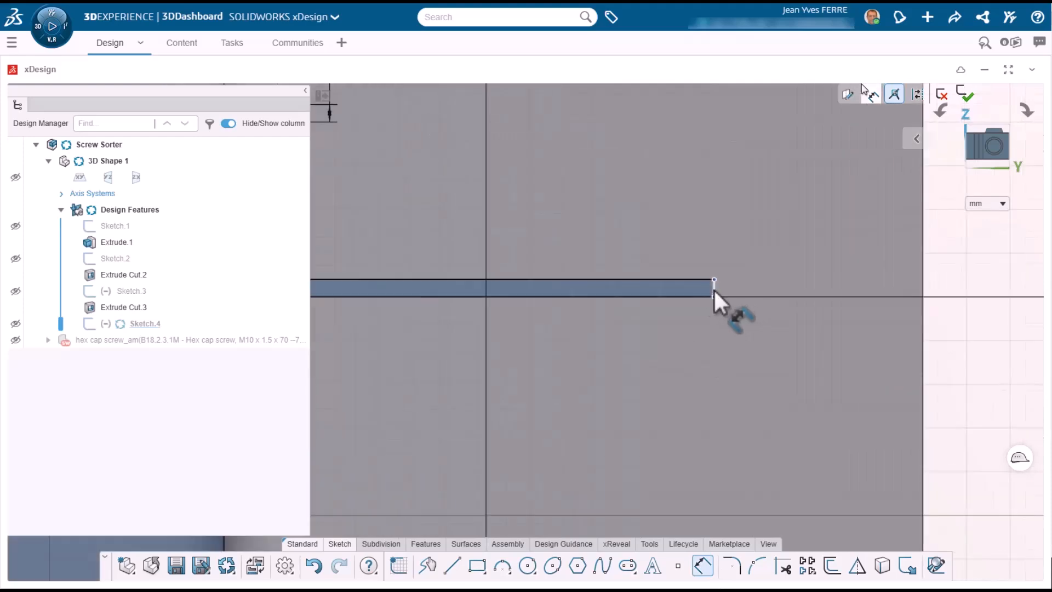
{"action": "scroll", "coordinate": [714, 288], "scroll_direction": "down", "scroll_amount": 5}
{"action": "type", "text": "2"}
{"action": "key", "text": "Return"}
{"action": "scroll", "coordinate": [603, 419], "scroll_direction": "down", "scroll_amount": 2}
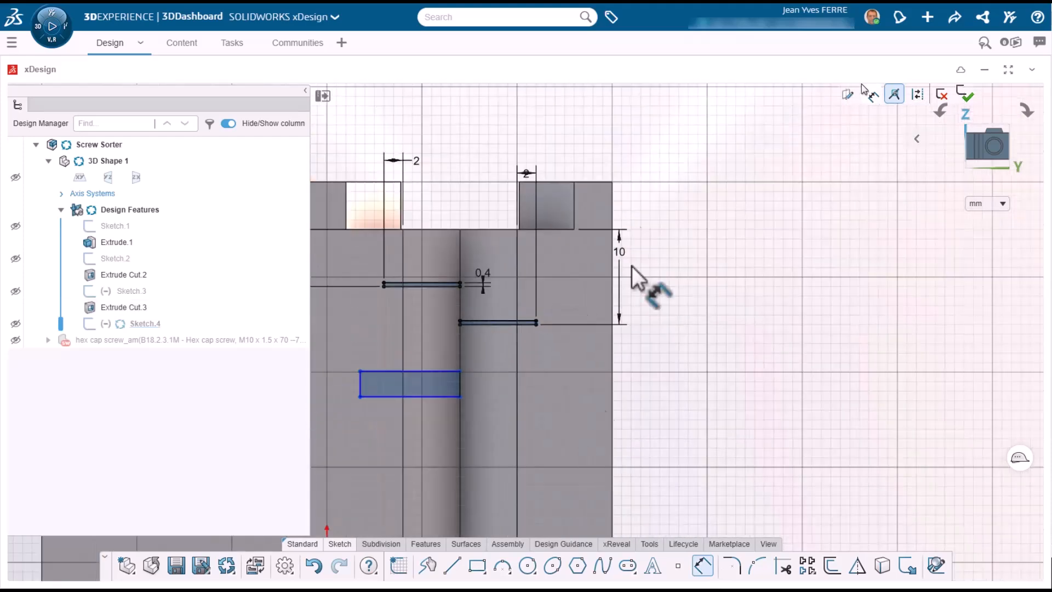
{"action": "scroll", "coordinate": [649, 275], "scroll_direction": "down", "scroll_amount": 2}
{"action": "scroll", "coordinate": [416, 406], "scroll_direction": "up", "scroll_amount": 3}
- Make the third rectangle's outer short side equal and collinear with that of the first rectangle
{"action": "key", "text": "Escape"}
{"action": "left_click_drag", "start_coordinate": [446, 146], "coordinate": [504, 332]}
{"action": "left_click", "coordinate": [592, 300]}
{"action": "left_click", "coordinate": [574, 299]}
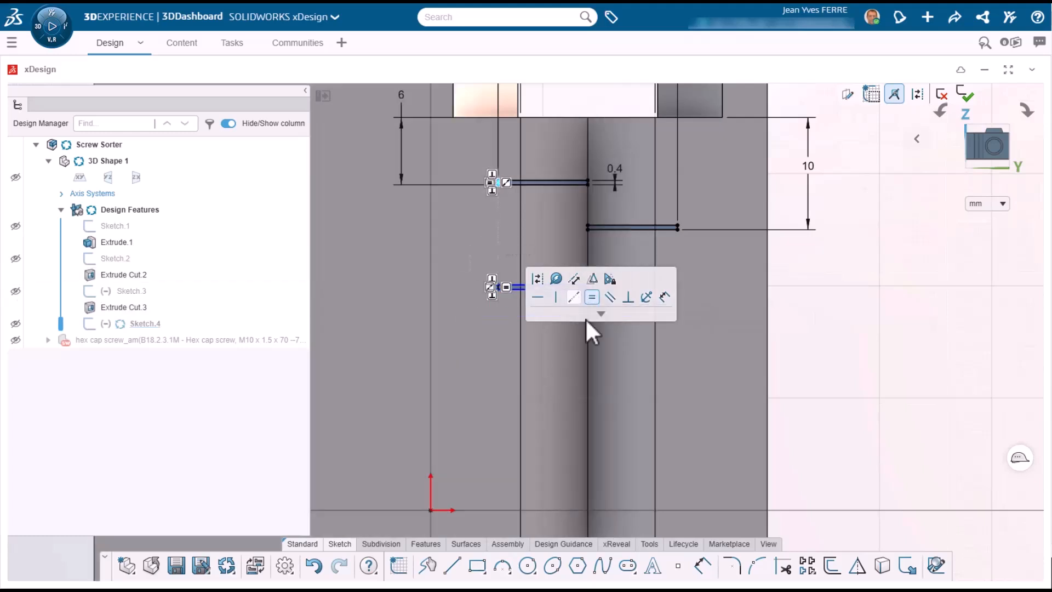
{"action": "key", "text": "Escape"}
{"action": "mouse_move", "coordinate": [587, 288]}
{"action": "left_mouse_down"}
{"action": "mouse_move", "coordinate": [562, 271]}
{"action": "mouse_move", "coordinate": [568, 283]}
{"action": "left_mouse_up"}
- Dimension the third rectangle's far long side to 15 mm from the head recess edge
{"action": "left_click", "coordinate": [703, 566]}
{"action": "left_click", "coordinate": [565, 287]}
{"action": "left_click", "coordinate": [562, 117]}
{"action": "left_click", "coordinate": [362, 187]}
{"action": "type", "text": "15"}
{"action": "key", "text": "Return"}
{"action": "key", "text": "Escape"}
- Set up a linear sketch pattern of the 10 mm rectangle along the groove with 10 mm spacing and re-created external dimensions
{"action": "scroll", "coordinate": [594, 204], "scroll_direction": "down", "scroll_amount": 4}
{"action": "scroll", "coordinate": [595, 208], "scroll_direction": "up", "scroll_amount": 4}
{"action": "left_click_drag", "start_coordinate": [552, 171], "coordinate": [705, 209]}
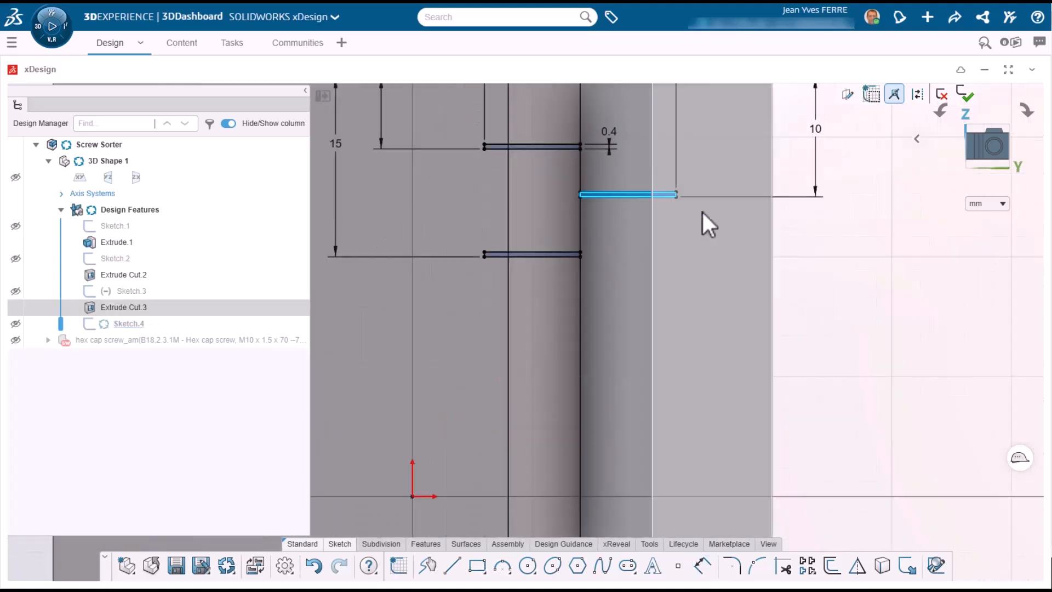
{"action": "left_click", "coordinate": [807, 565]}
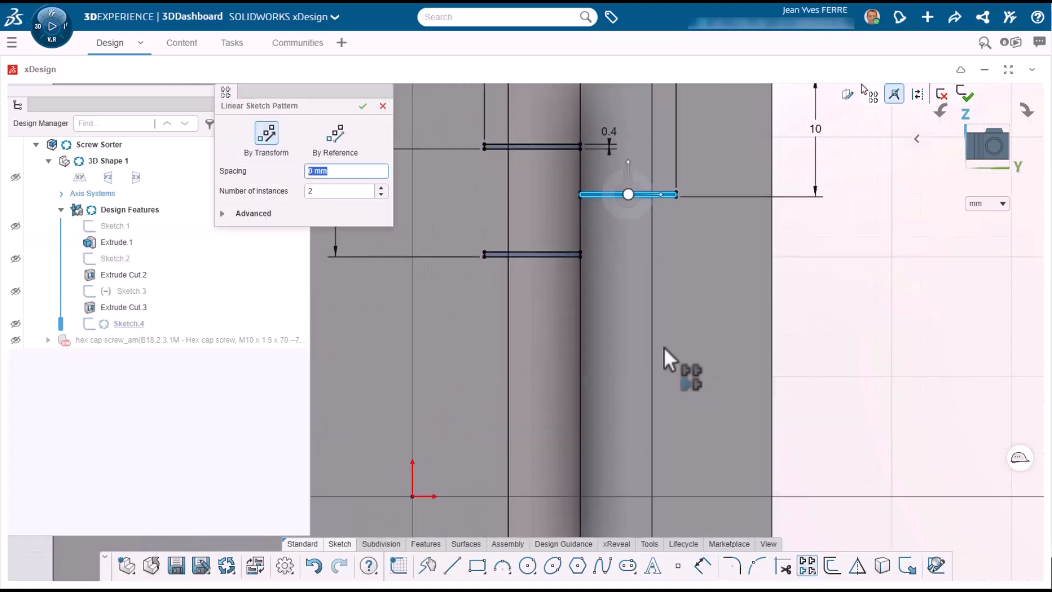
{"action": "left_click_drag", "start_coordinate": [631, 174], "coordinate": [690, 300]}
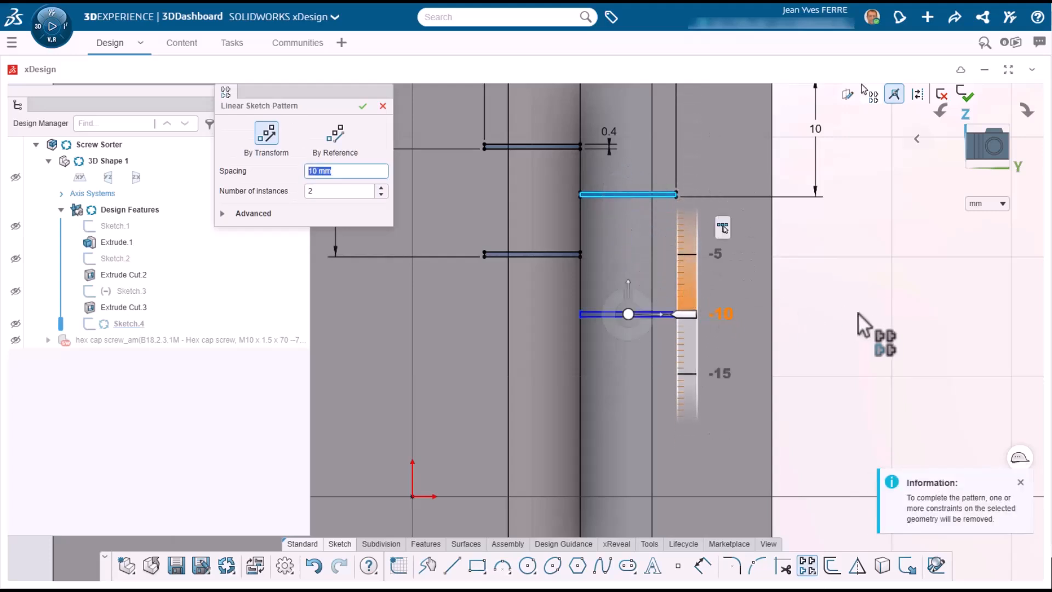
{"action": "left_click", "coordinate": [221, 214]}
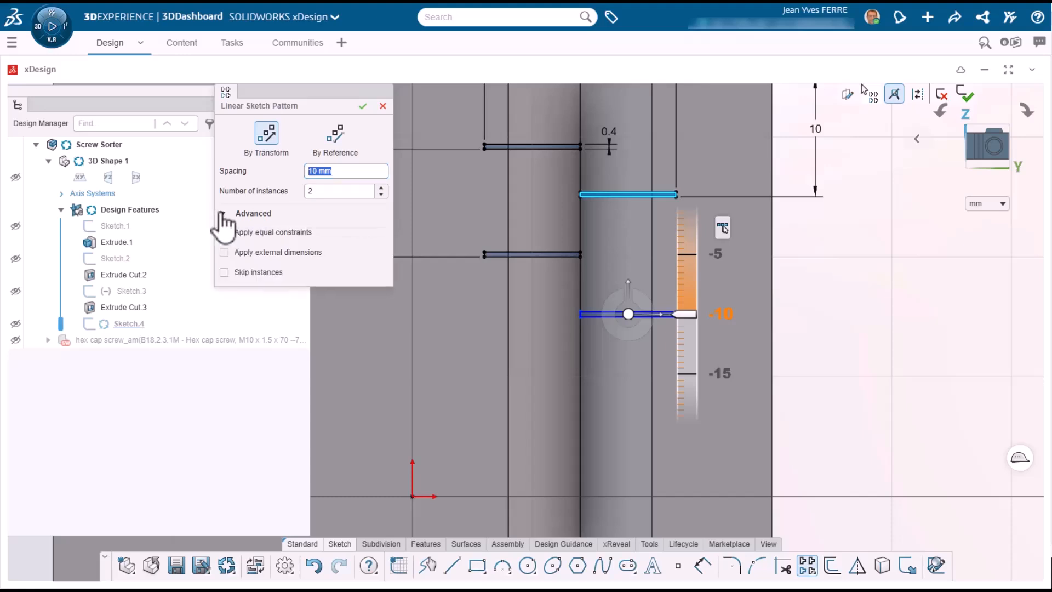
{"action": "left_click", "coordinate": [224, 252]}
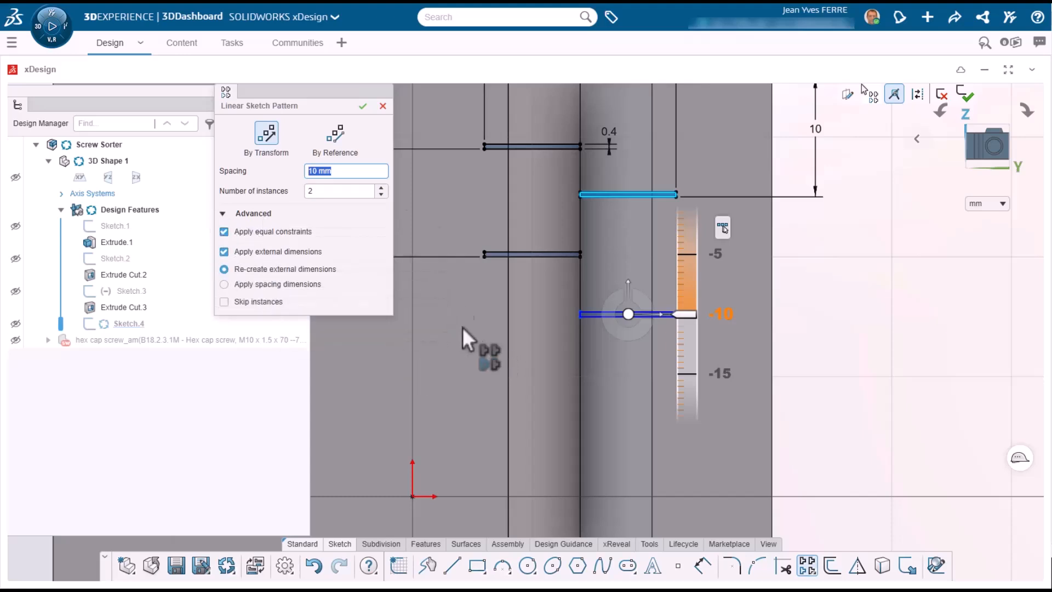
- Apply the linear pattern with 7 instances and arrange the new position dimensions beside the block
{"action": "left_click", "coordinate": [381, 188]}
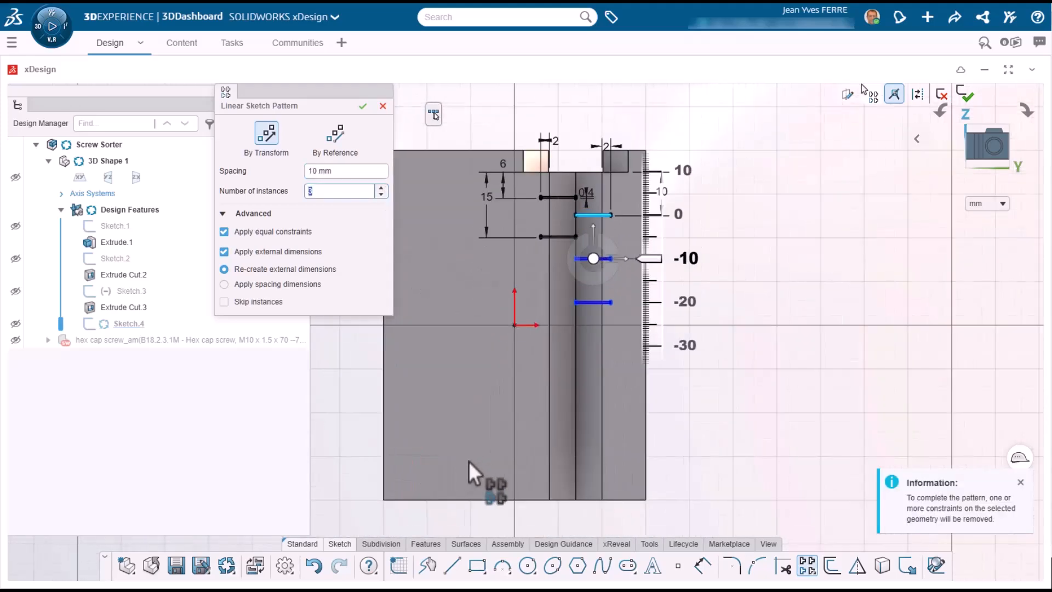
{"action": "left_click", "coordinate": [381, 187]}
{"action": "left_click", "coordinate": [381, 187]}
{"action": "left_click", "coordinate": [381, 188]}
{"action": "left_click", "coordinate": [380, 187]}
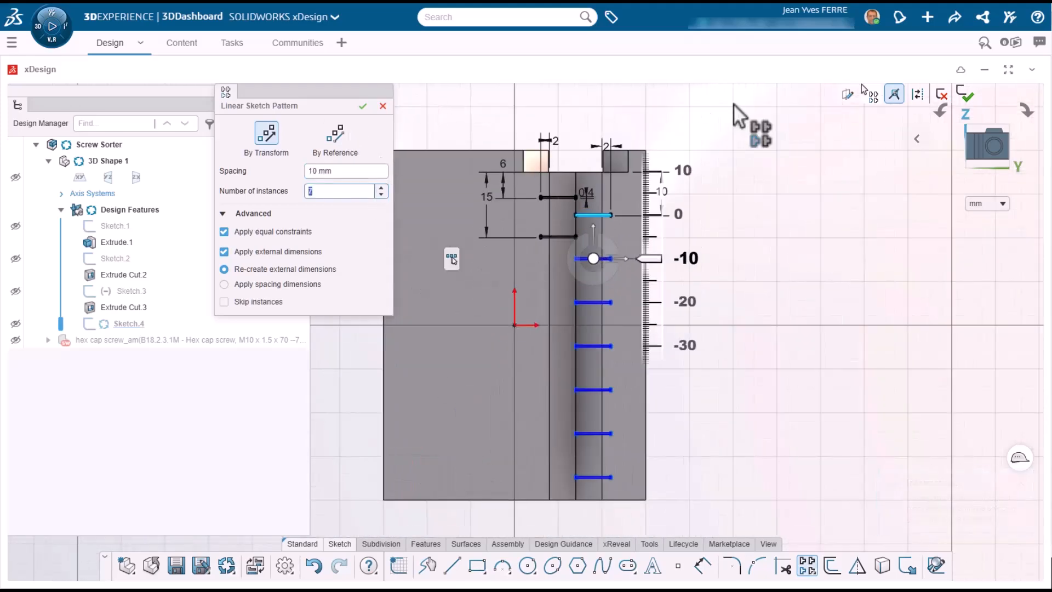
{"action": "scroll", "coordinate": [473, 166], "scroll_direction": "up", "scroll_amount": 4}
{"action": "scroll", "coordinate": [511, 274], "scroll_direction": "down", "scroll_amount": 5}
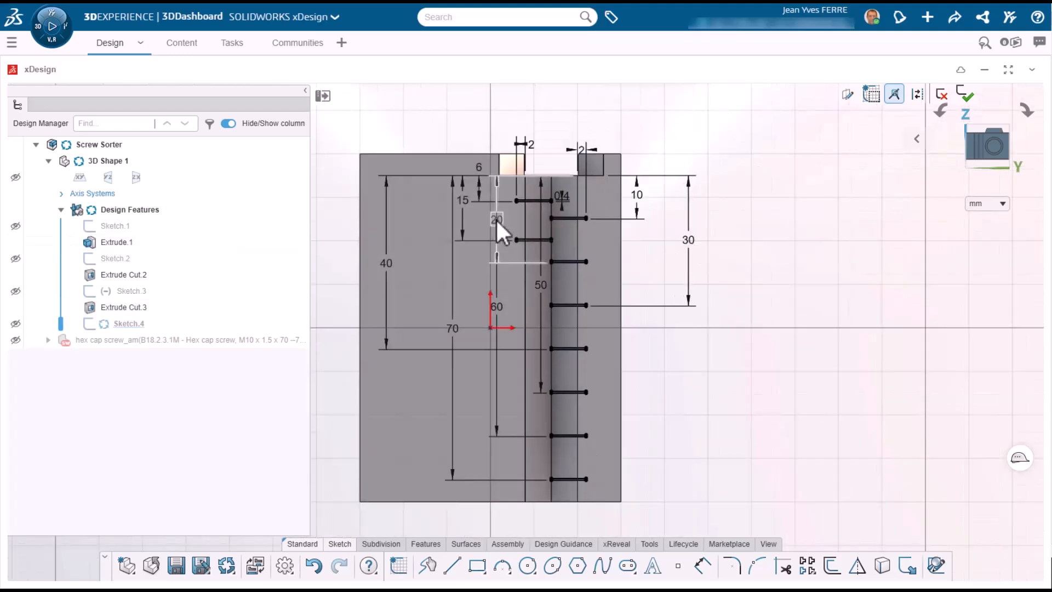
- Pattern the 15 mm rectangle linearly along the groove with 6 instances at 10 mm spacing and re-created external dimensions
{"action": "scroll", "coordinate": [532, 249], "scroll_direction": "up", "scroll_amount": 3}
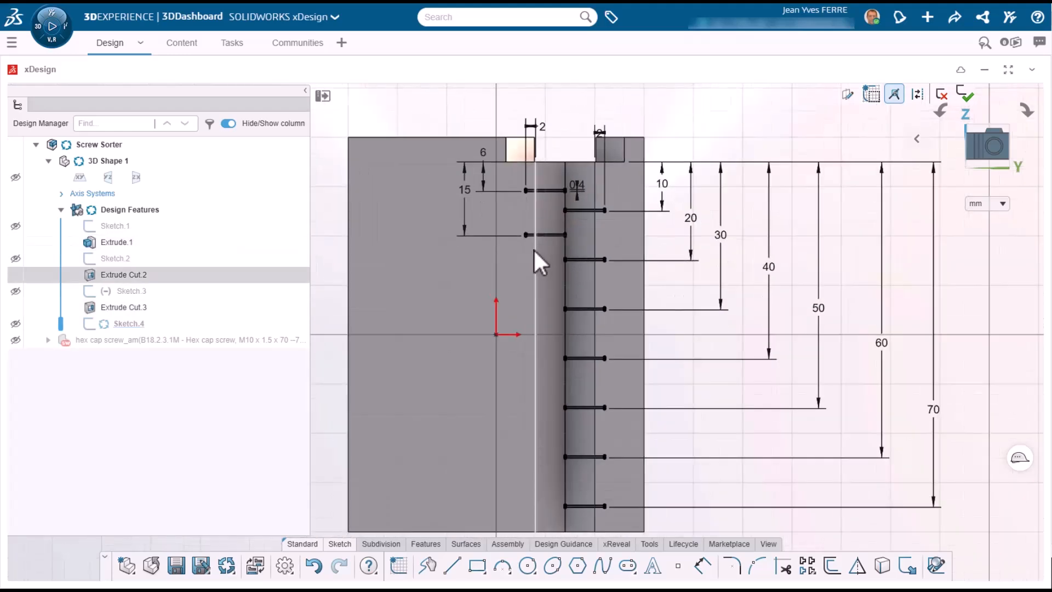
{"action": "left_click_drag", "start_coordinate": [510, 217], "coordinate": [587, 249]}
{"action": "left_click", "coordinate": [807, 565]}
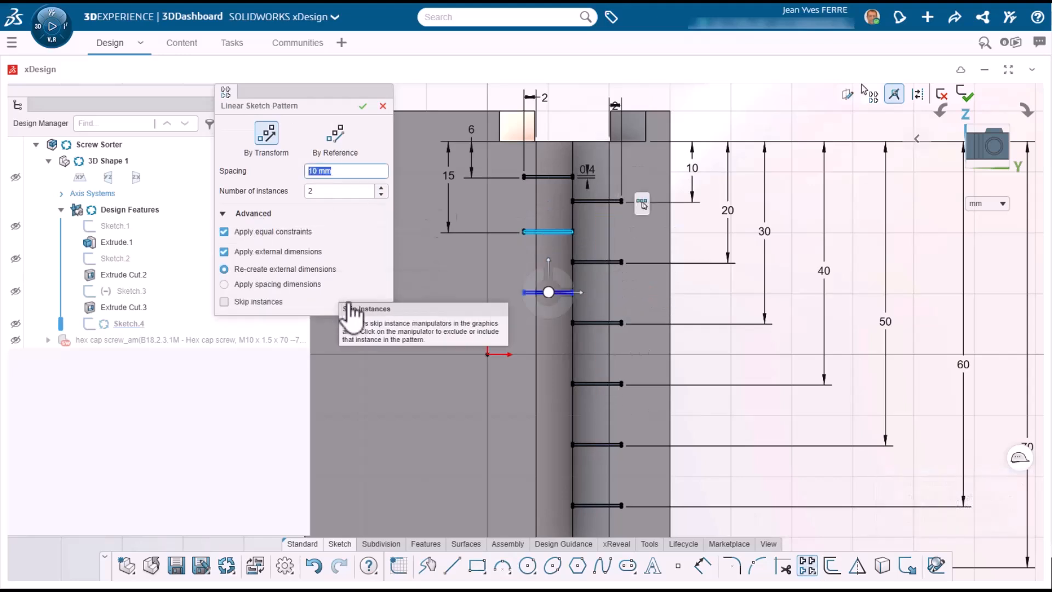
{"action": "scroll", "coordinate": [557, 404], "scroll_direction": "down", "scroll_amount": 3}
{"action": "left_click", "coordinate": [364, 106]}
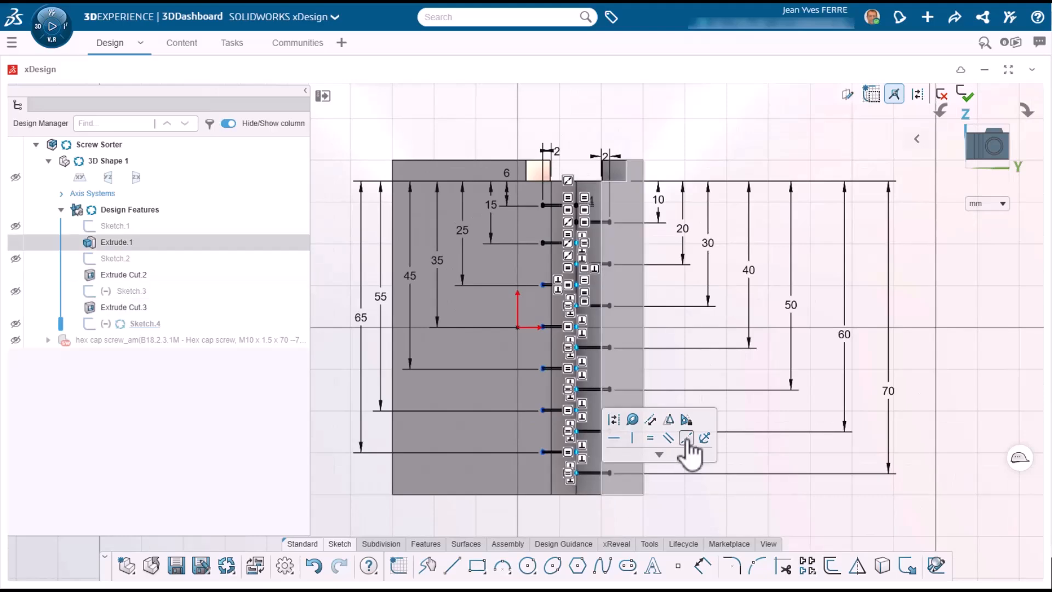
- Make the selected short sides of the patterned rectangles collinear along the groove's centre line and finish the sketch
{"action": "left_click", "coordinate": [691, 438]}
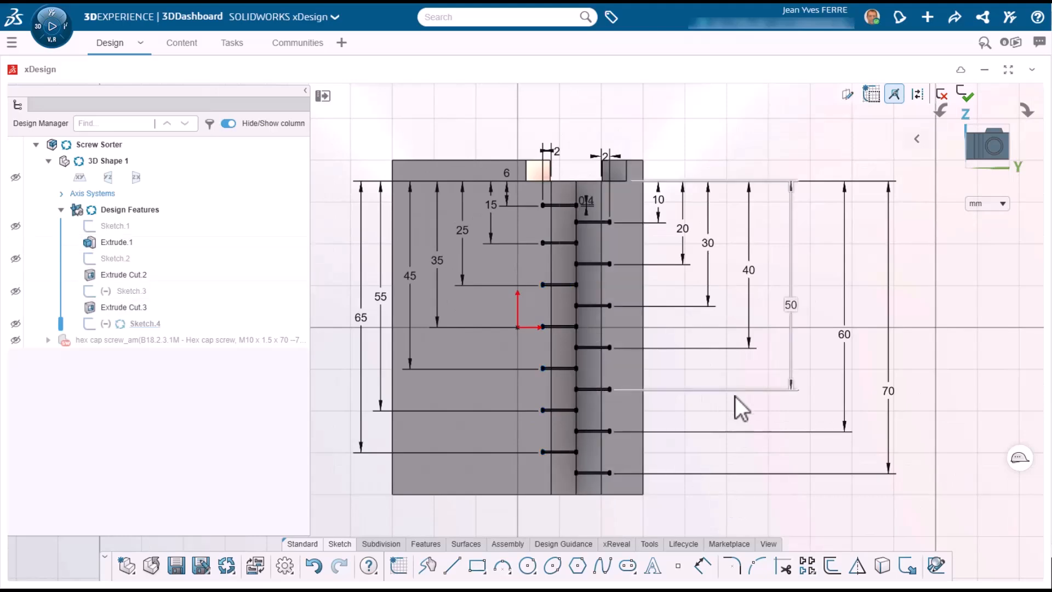
{"action": "left_click", "coordinate": [965, 94]}
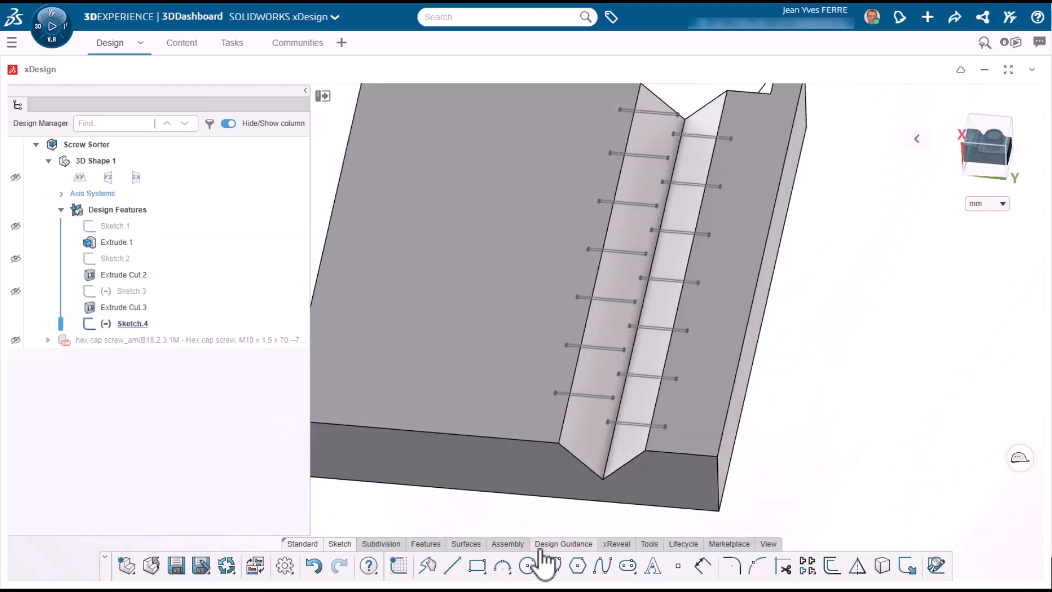
- Split the two groove faces and the two adjoining top faces by projecting the graduation mark sketch in both directions
{"action": "left_click", "coordinate": [426, 544]}
{"action": "left_click", "coordinate": [781, 565]}
{"action": "left_click", "coordinate": [482, 345]}
{"action": "left_click", "coordinate": [591, 366]}
{"action": "left_click", "coordinate": [645, 394]}
{"action": "left_click", "coordinate": [684, 412]}
{"action": "left_click", "coordinate": [284, 243]}
{"action": "left_click", "coordinate": [127, 324]}
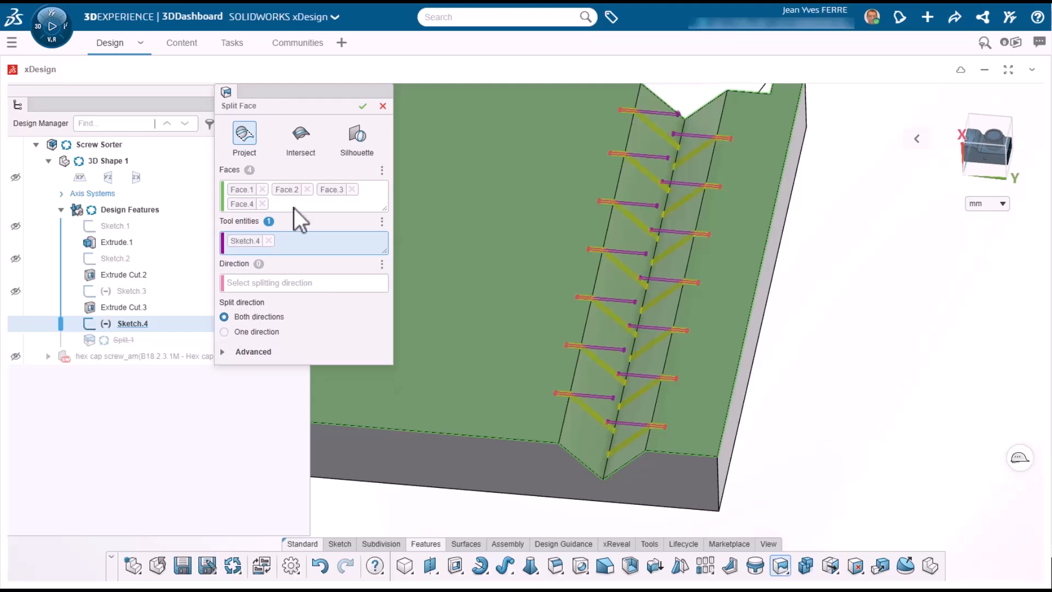
{"action": "left_click", "coordinate": [363, 106]}
- Set up a Thicken cut on all the split graduation mark faces with a distance of 0.5 mm
{"action": "left_click", "coordinate": [655, 565]}
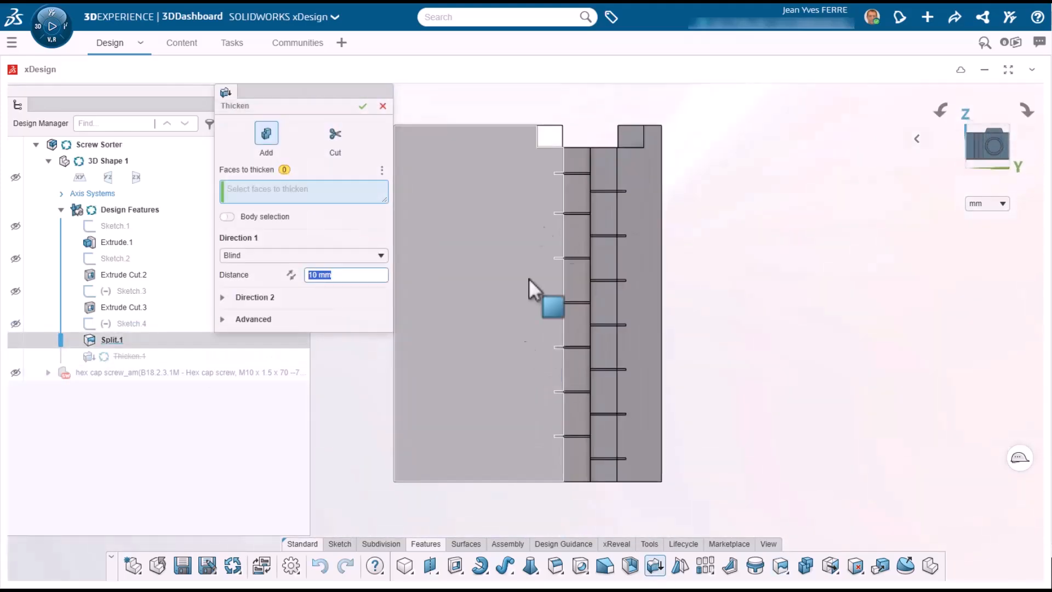
{"action": "left_click_drag", "start_coordinate": [536, 160], "coordinate": [658, 486]}
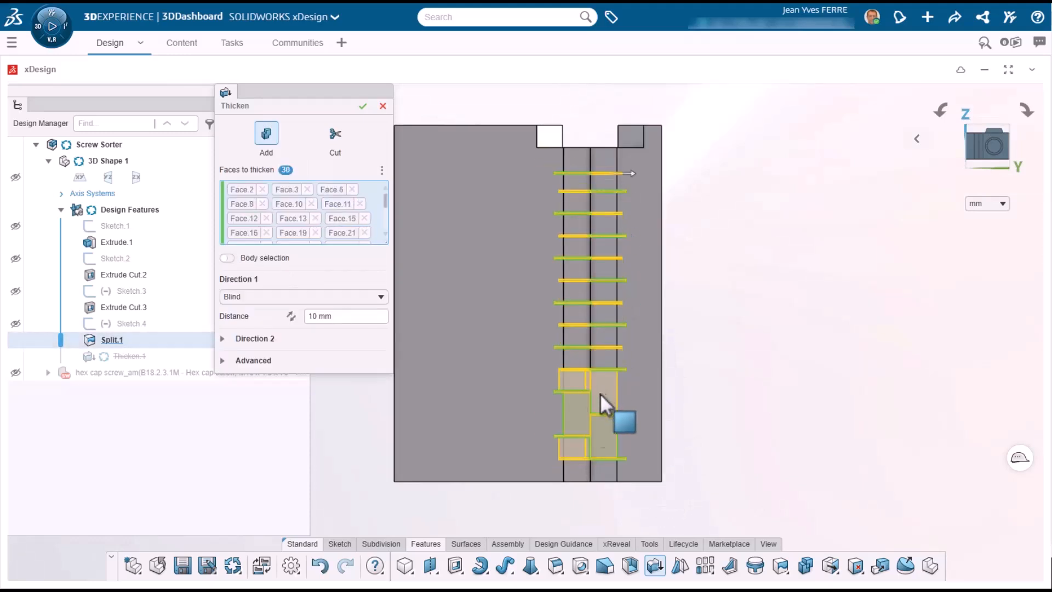
{"action": "left_click", "coordinate": [335, 133]}
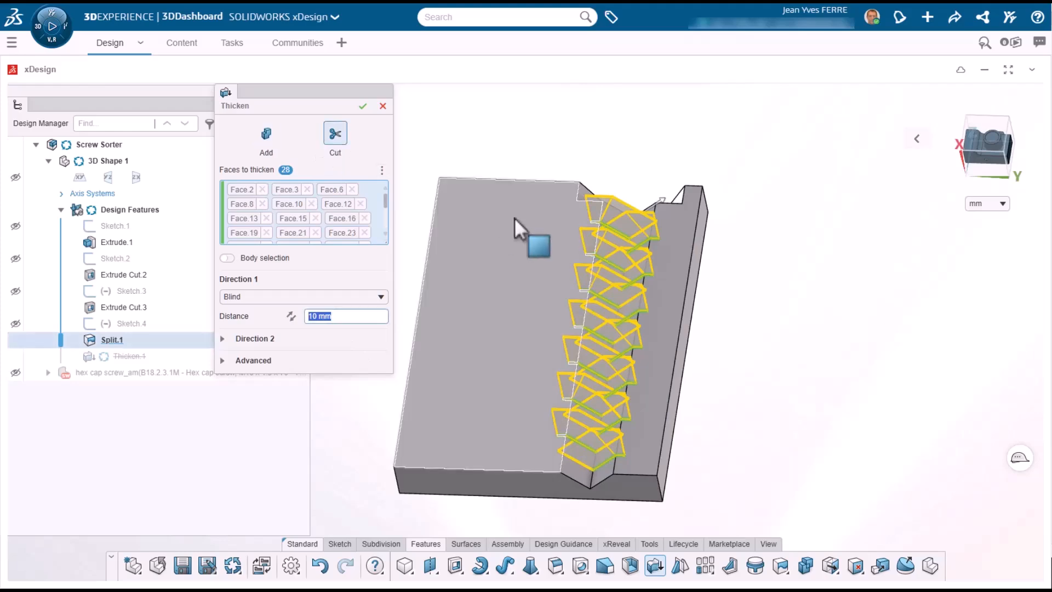
{"action": "type", "text": "0.5"}
{"action": "key", "text": "Return"}
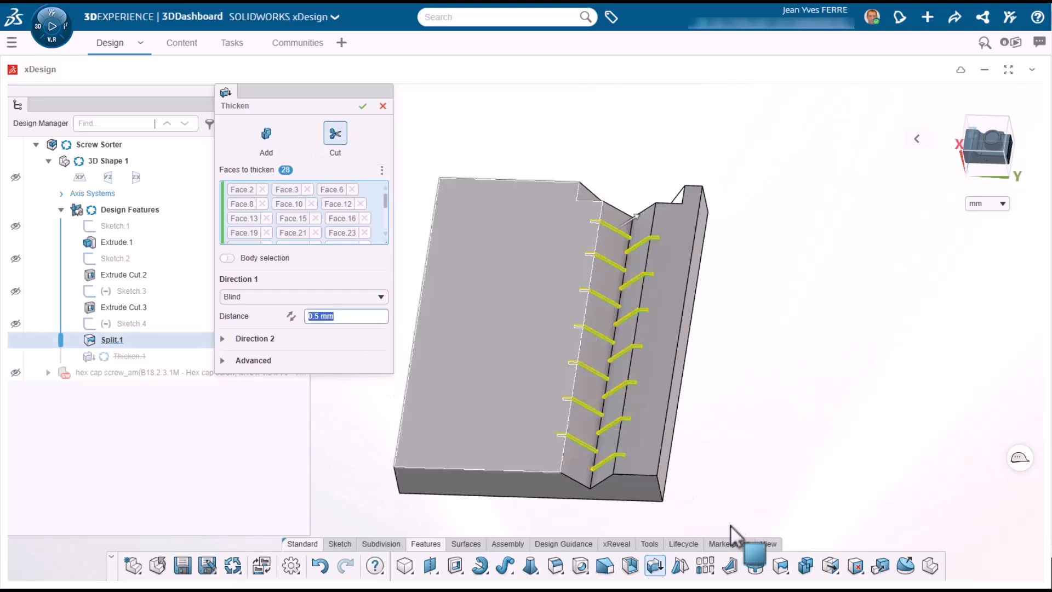
- Reverse the thicken direction so the marks cut into the block, and apply the feature
{"action": "scroll", "coordinate": [603, 462], "scroll_direction": "up", "scroll_amount": 3}
{"action": "middle_click_drag", "start_coordinate": [603, 463], "coordinate": [447, 261]}
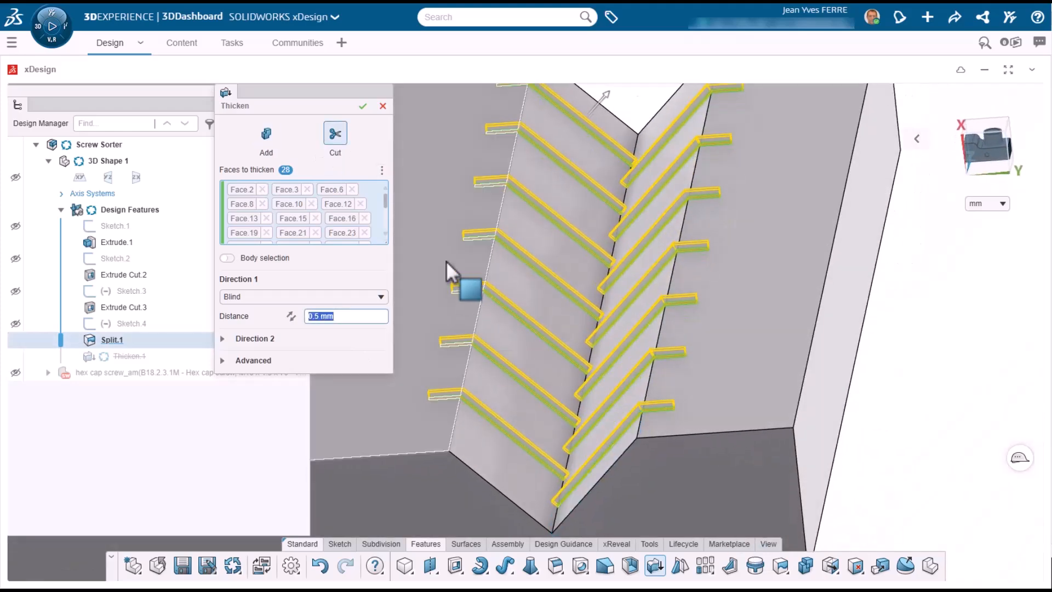
{"action": "left_click", "coordinate": [291, 316]}
{"action": "middle_click_drag", "start_coordinate": [681, 463], "coordinate": [606, 434]}
{"action": "scroll", "coordinate": [606, 435], "scroll_direction": "down", "scroll_amount": 2}
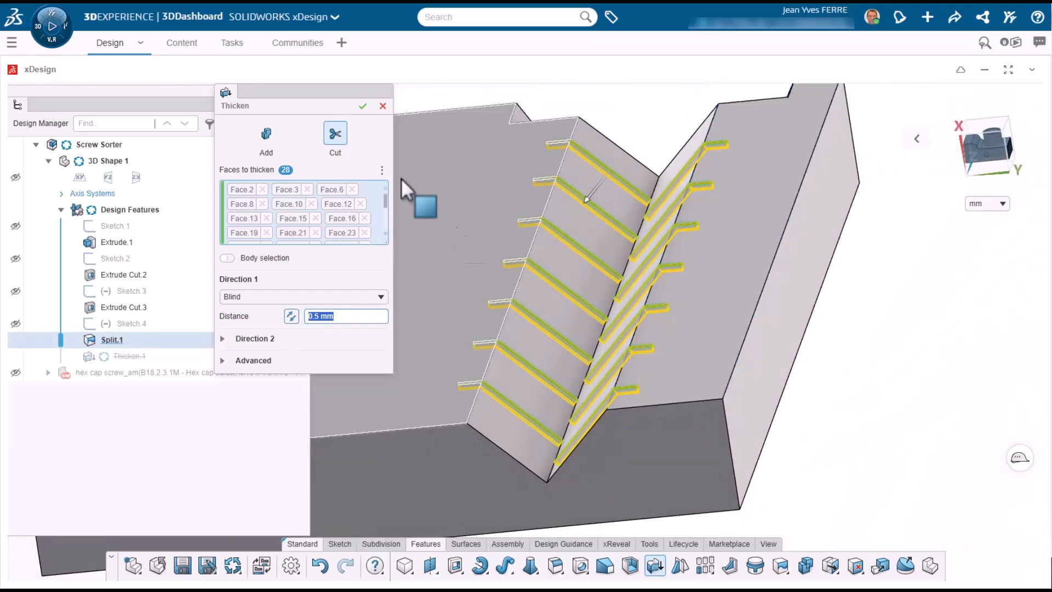
{"action": "left_click", "coordinate": [363, 107]}
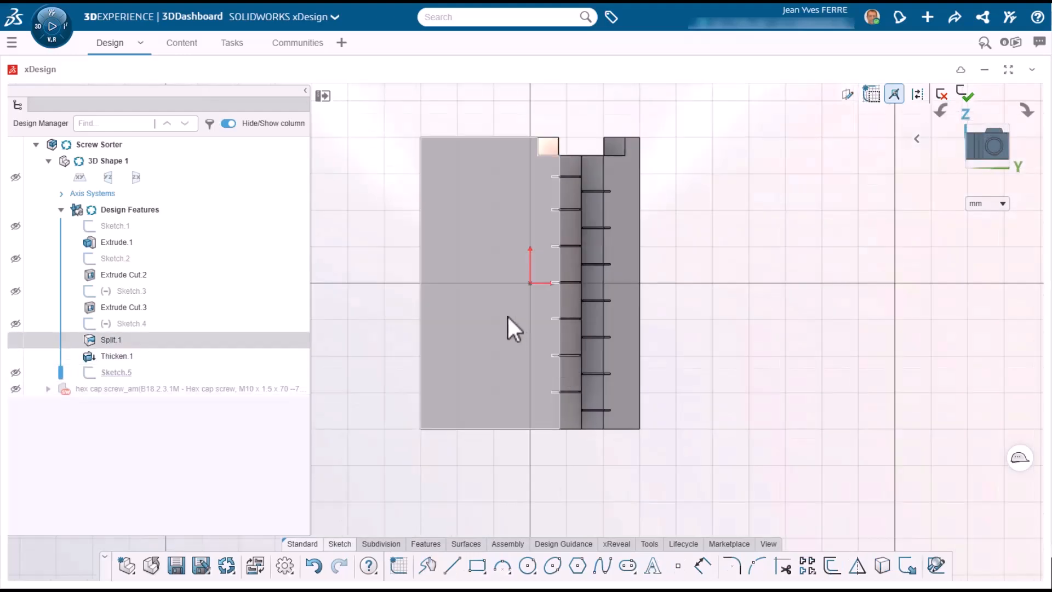
- Place the sketch text "10" with a 4 mm font size at the outer end of the 10 mm mark
{"action": "left_click", "coordinate": [654, 566]}
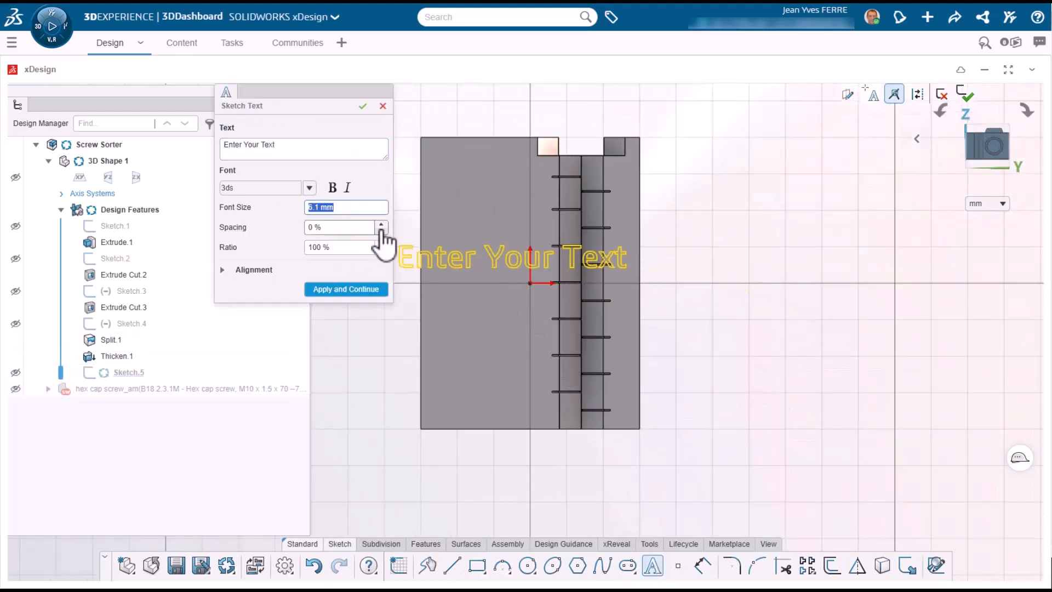
{"action": "scroll", "coordinate": [609, 192], "scroll_direction": "up", "scroll_amount": 5}
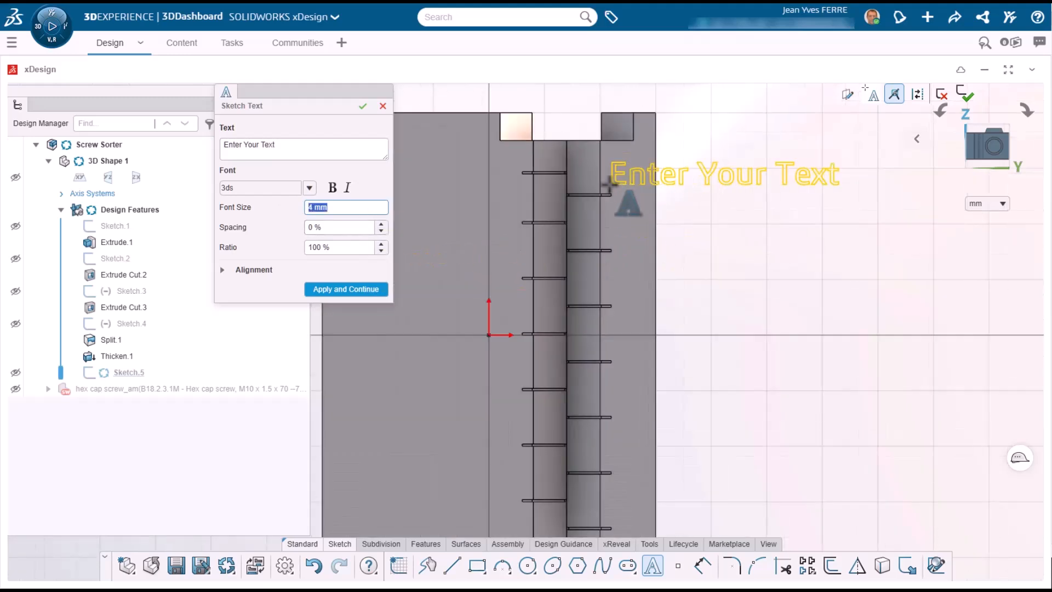
{"action": "left_click_drag", "start_coordinate": [298, 148], "coordinate": [215, 135]}
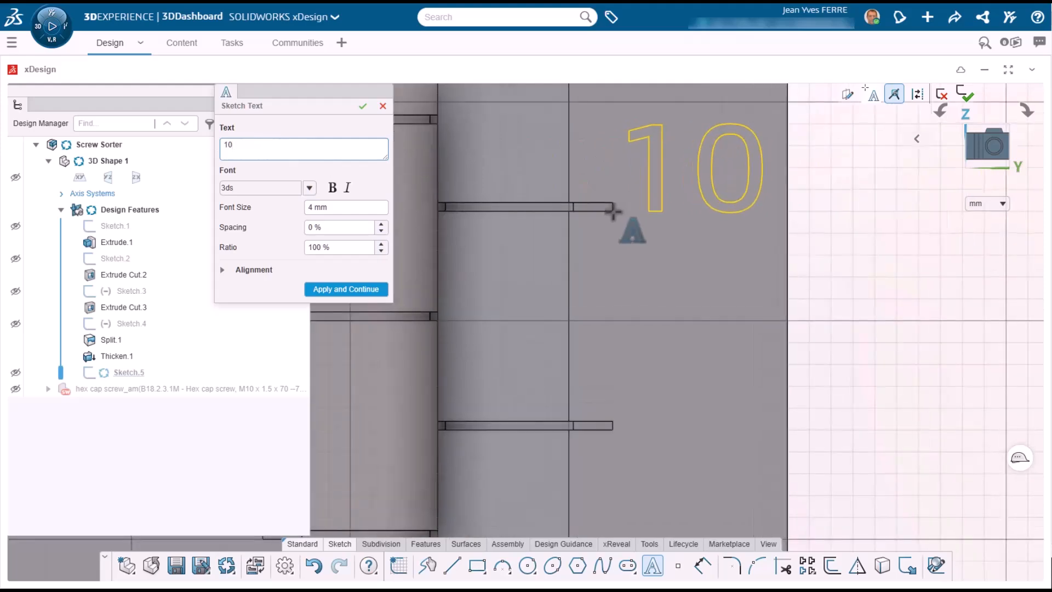
{"action": "left_click", "coordinate": [613, 211]}
- Place the labels "20", "30" and "40" at the outer ends of their matching graduation marks
{"action": "type", "text": "20"}
{"action": "scroll", "coordinate": [556, 492], "scroll_direction": "down", "scroll_amount": 2}
{"action": "left_click", "coordinate": [347, 289]}
{"action": "type", "text": "30"}
{"action": "scroll", "coordinate": [559, 429], "scroll_direction": "up", "scroll_amount": 4}
{"action": "left_click", "coordinate": [549, 395]}
{"action": "left_click", "coordinate": [346, 289]}
{"action": "type", "text": "40"}
{"action": "left_click", "coordinate": [522, 279]}
- Place the labels "50", "60" and "70" at their marks and finish the text command
{"action": "left_click", "coordinate": [369, 288]}
{"action": "type", "text": "50"}
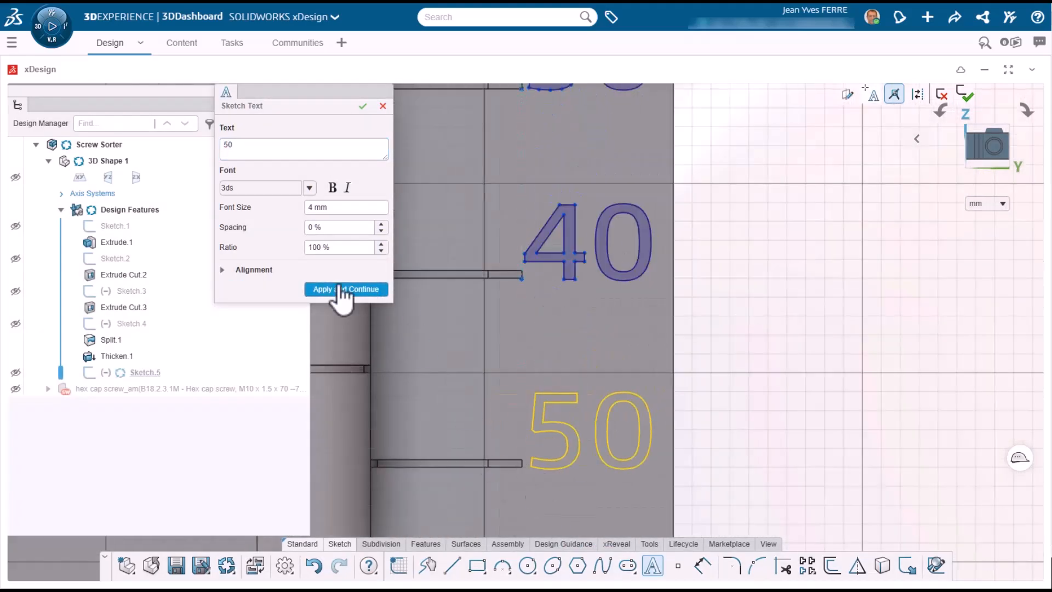
{"action": "left_click", "coordinate": [522, 468]}
{"action": "left_click", "coordinate": [346, 289]}
{"action": "scroll", "coordinate": [537, 427], "scroll_direction": "down", "scroll_amount": 2}
{"action": "type", "text": "60"}
{"action": "left_click", "coordinate": [547, 483]}
{"action": "left_click", "coordinate": [346, 289]}
{"action": "scroll", "coordinate": [570, 422], "scroll_direction": "up", "scroll_amount": 3}
{"action": "left_click", "coordinate": [625, 433]}
{"action": "left_click", "coordinate": [363, 105]}
- Place the right-aligned 4 mm sketch text "6" at the outer end of the 6 mm mark
{"action": "scroll", "coordinate": [514, 218], "scroll_direction": "down", "scroll_amount": 3}
{"action": "scroll", "coordinate": [519, 207], "scroll_direction": "up", "scroll_amount": 3}
{"action": "left_click", "coordinate": [654, 566]}
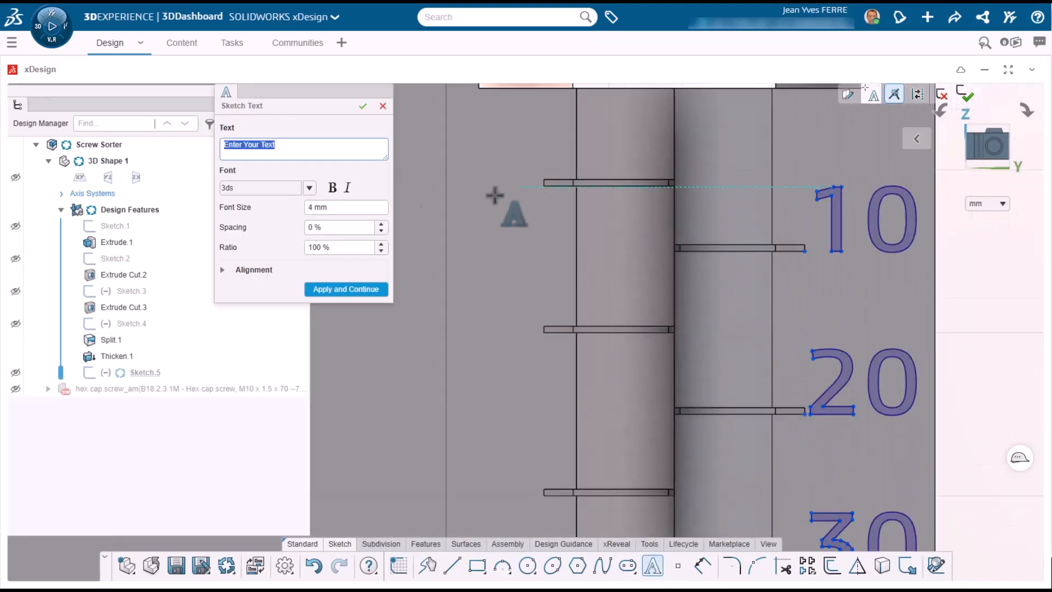
{"action": "left_click", "coordinate": [245, 270]}
{"action": "left_click", "coordinate": [277, 291]}
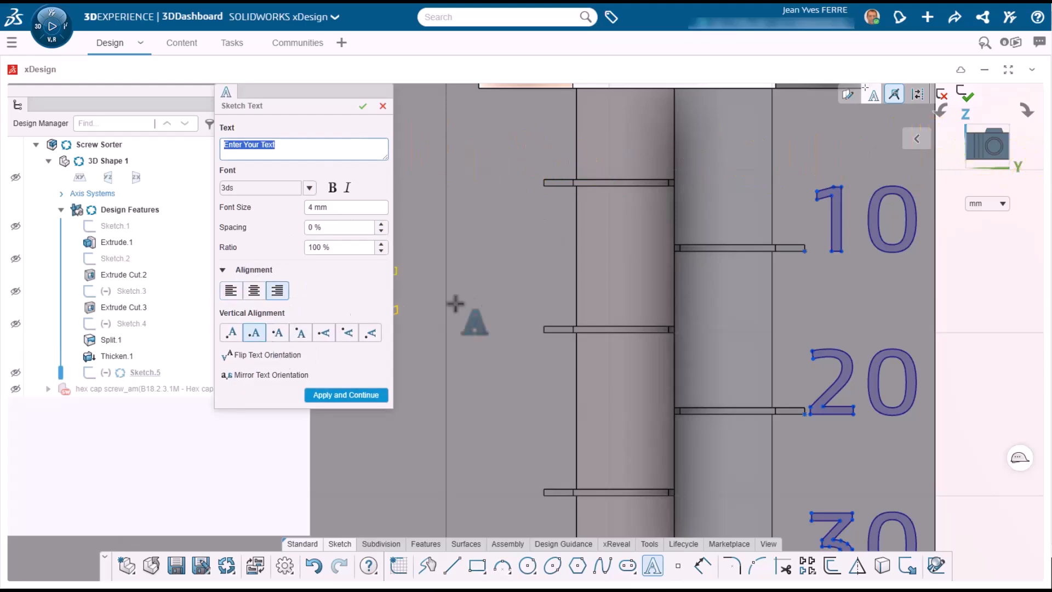
{"action": "left_click", "coordinate": [543, 187]}
- Place right-aligned labels "15", "25", "35", "45", "55" and "65" at the outer ends of their matching marks
{"action": "type", "text": "15"}
{"action": "left_click", "coordinate": [340, 295]}
{"action": "type", "text": "35"}
{"action": "left_click", "coordinate": [551, 297]}
{"action": "type", "text": "45"}
{"action": "left_click", "coordinate": [551, 406]}
{"action": "type", "text": "55"}
{"action": "left_click", "coordinate": [548, 381]}
{"action": "type", "text": "65"}
{"action": "left_click", "coordinate": [503, 480]}
{"action": "left_click", "coordinate": [362, 105]}
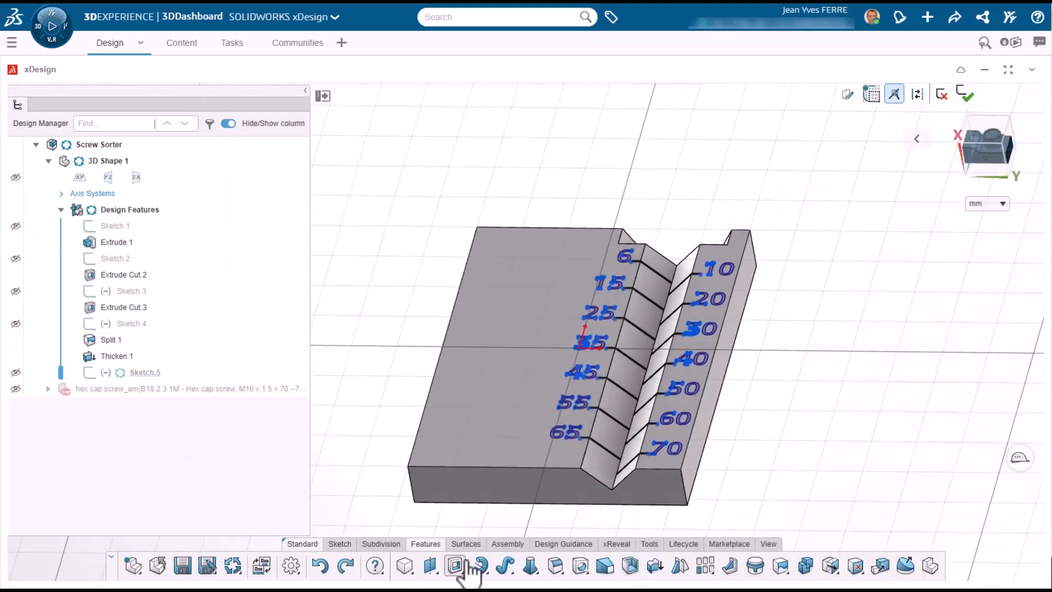
- Extrude the number label sketch as an added solid with a distance of 0.6 mm
{"action": "left_click", "coordinate": [455, 565]}
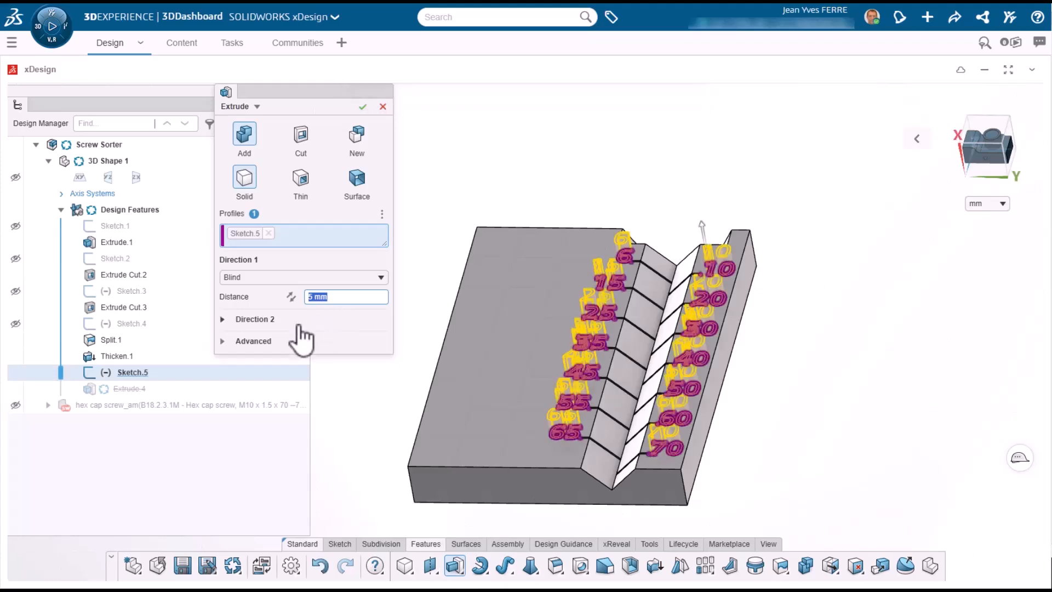
{"action": "scroll", "coordinate": [619, 436], "scroll_direction": "up", "scroll_amount": 3}
{"action": "middle_click_drag", "start_coordinate": [650, 434], "coordinate": [681, 388]}
{"action": "left_click", "coordinate": [358, 298]}
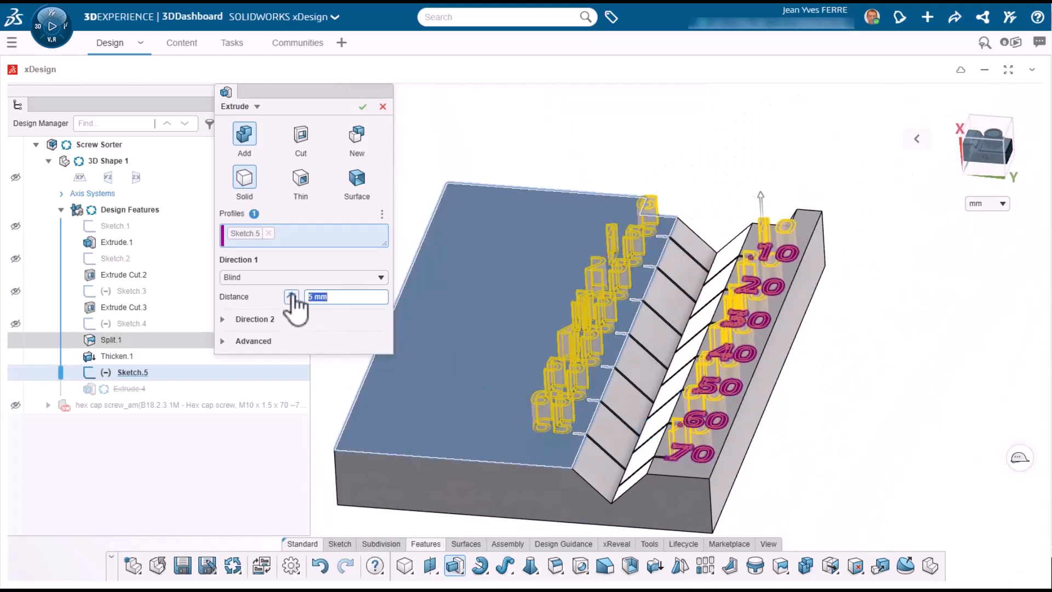
{"action": "key", "text": "Return"}
{"action": "middle_click_drag", "start_coordinate": [614, 423], "coordinate": [648, 447]}
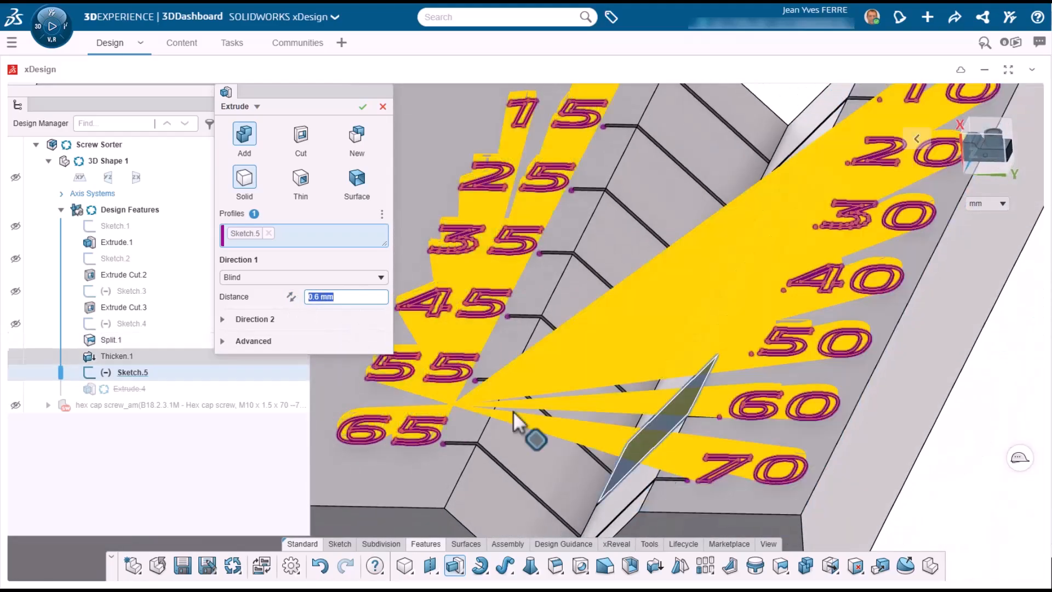
{"action": "middle_click_drag", "start_coordinate": [517, 400], "coordinate": [570, 411]}
{"action": "scroll", "coordinate": [570, 411], "scroll_direction": "down", "scroll_amount": 4}
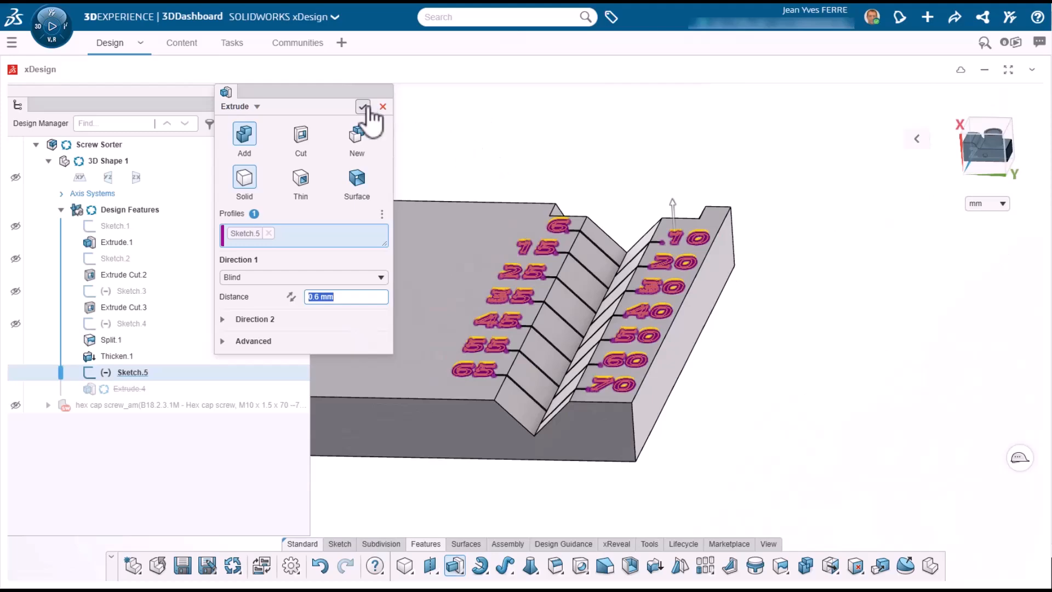
{"action": "key", "text": "Return"}
- Complete a sketch of eight hexagons beside the labels, with inscribed circle diameters from 17.2 mm down to 4.2 mm
{"action": "middle_click_drag", "start_coordinate": [499, 243], "coordinate": [554, 422]}
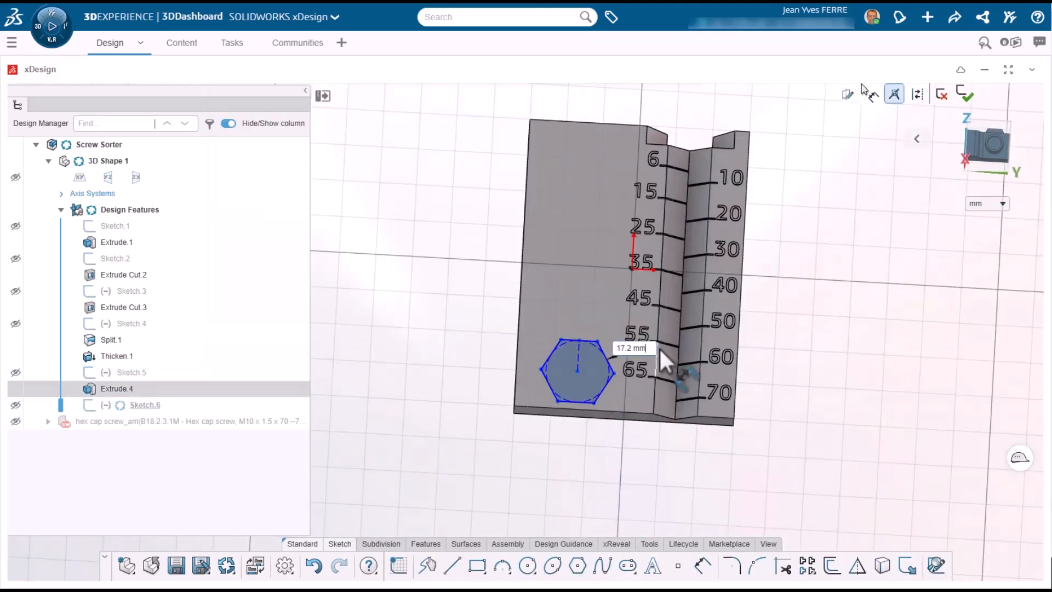
{"action": "key", "text": "Return"}
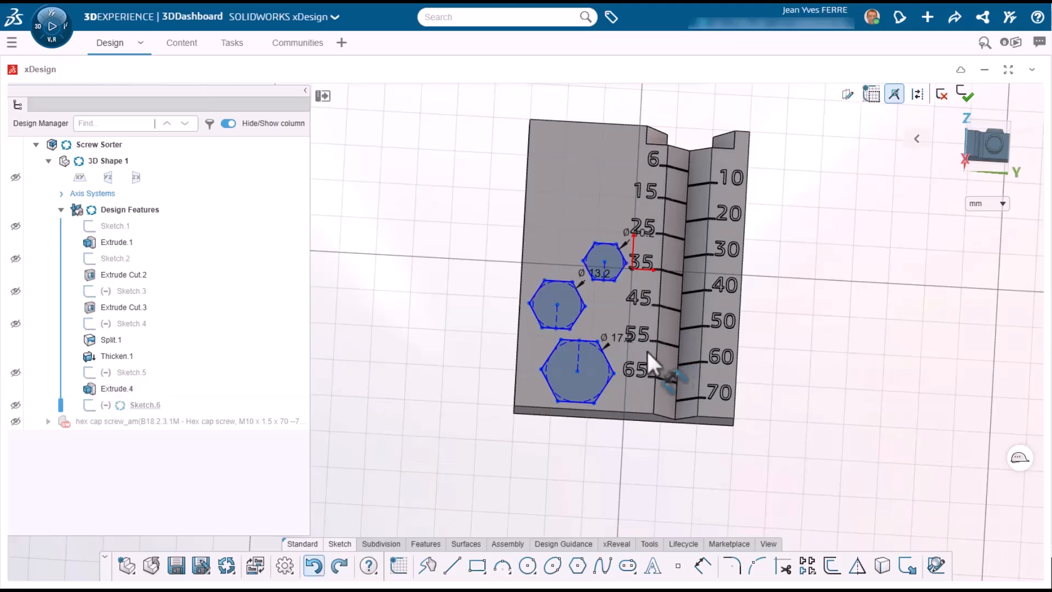
{"action": "key", "text": "ctrl+z"}
{"action": "key", "text": "ctrl+z"}
{"action": "key", "text": "ctrl+z"}
{"action": "key", "text": "ctrl+z"}
{"action": "key", "text": "ctrl+z"}
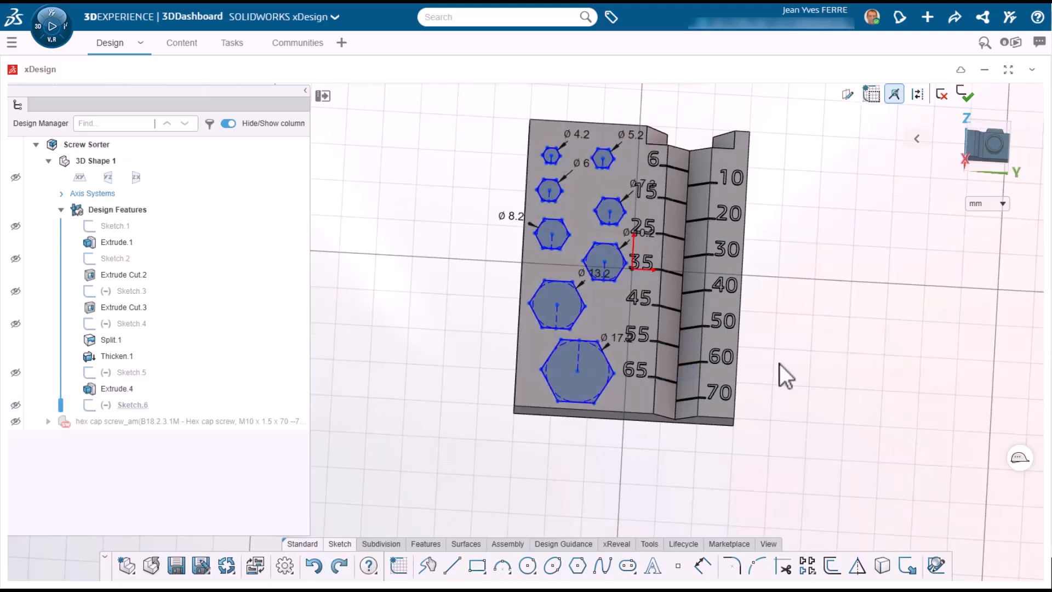
{"action": "left_click", "coordinate": [968, 100]}
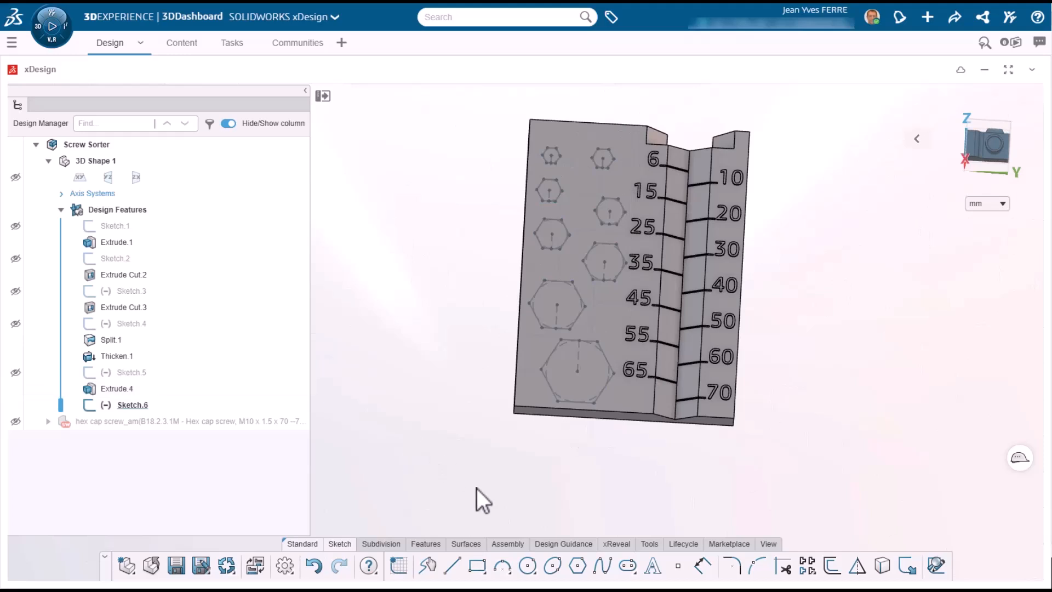
- Extrude-cut the eight hexagon profiles 5 mm deep into the block
{"action": "left_click", "coordinate": [140, 404]}
{"action": "left_click", "coordinate": [430, 544]}
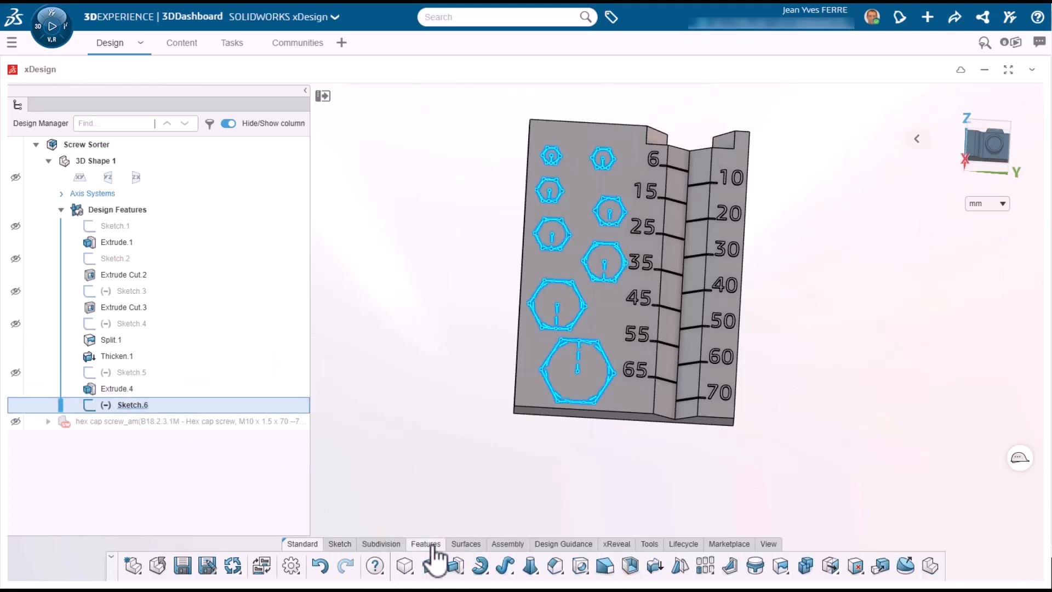
{"action": "left_click", "coordinate": [456, 569]}
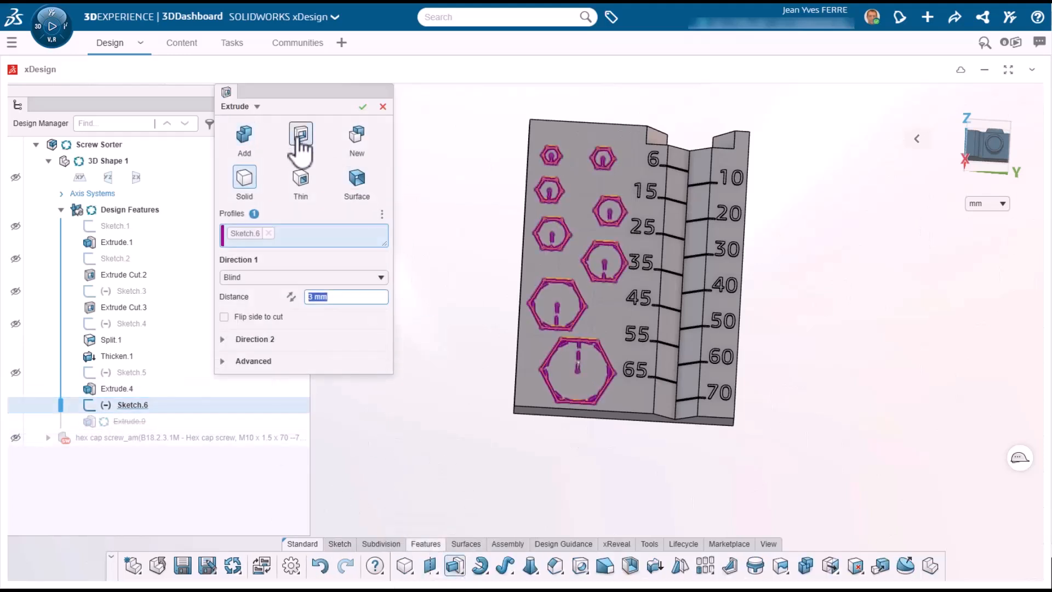
{"action": "type", "text": "5"}
{"action": "middle_click_drag", "start_coordinate": [612, 374], "coordinate": [621, 295]}
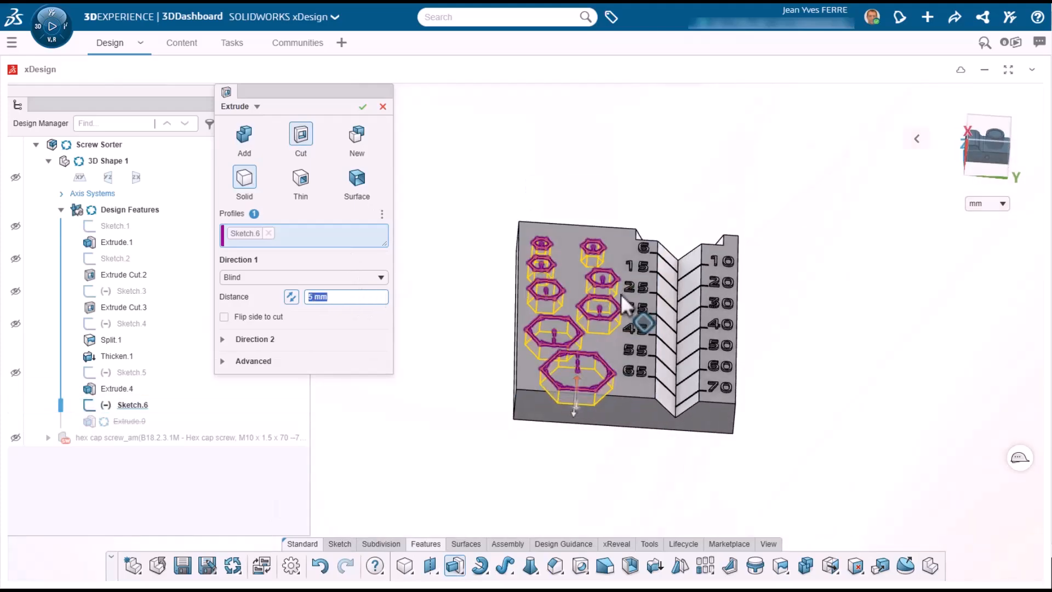
{"action": "key", "text": "Return"}
- Show the hexagon sketch (Sketch.6) again on the model
{"action": "middle_click_drag", "start_coordinate": [443, 189], "coordinate": [486, 335]}
{"action": "left_click", "coordinate": [130, 405]}
{"action": "left_click", "coordinate": [16, 404]}
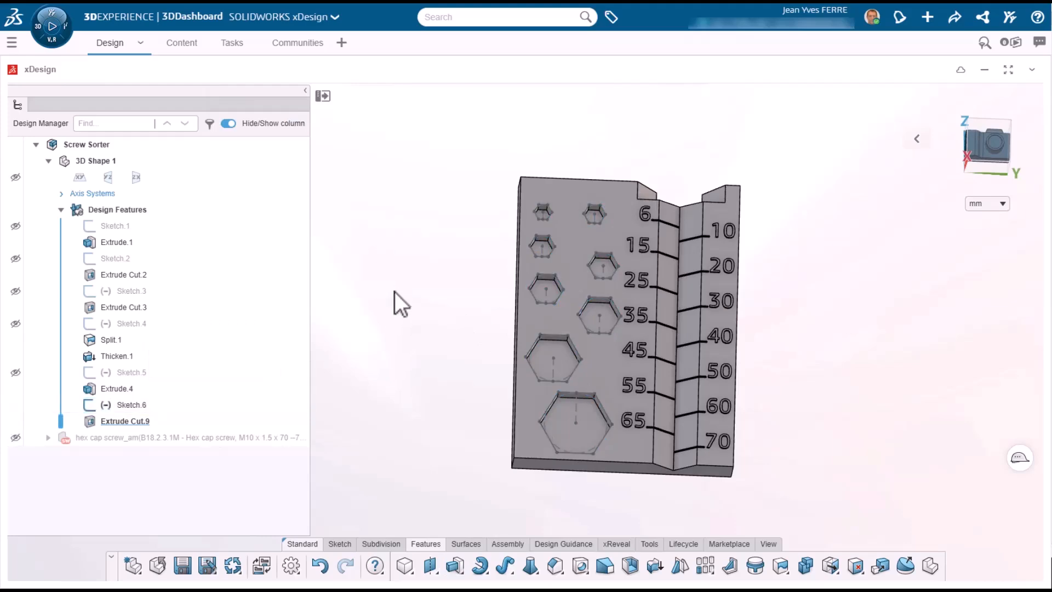
- Start a sketch on the block's hexagon face and draw centred circles of 2.1 mm and 2.6 mm diameter in the two smallest hexagons
{"action": "left_click", "coordinate": [590, 425]}
{"action": "left_click", "coordinate": [610, 374]}
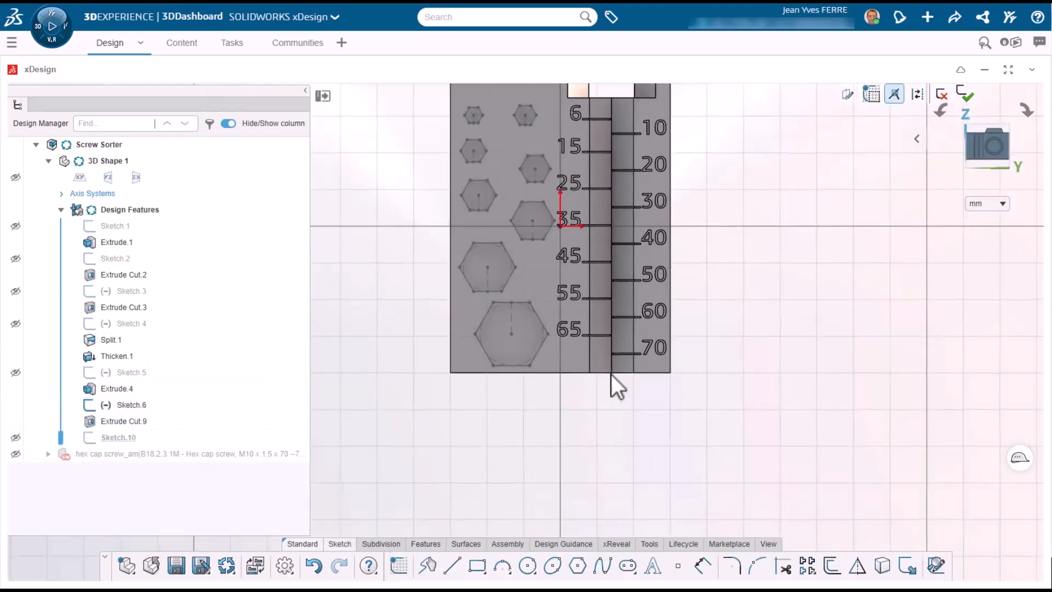
{"action": "scroll", "coordinate": [483, 128], "scroll_direction": "up", "scroll_amount": 5}
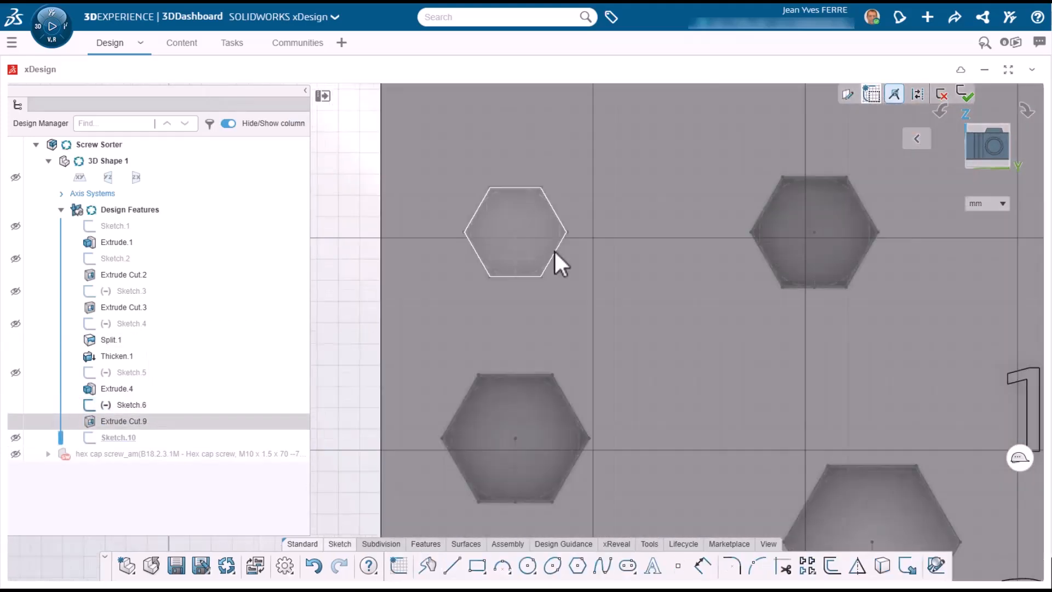
{"action": "left_click", "coordinate": [528, 565]}
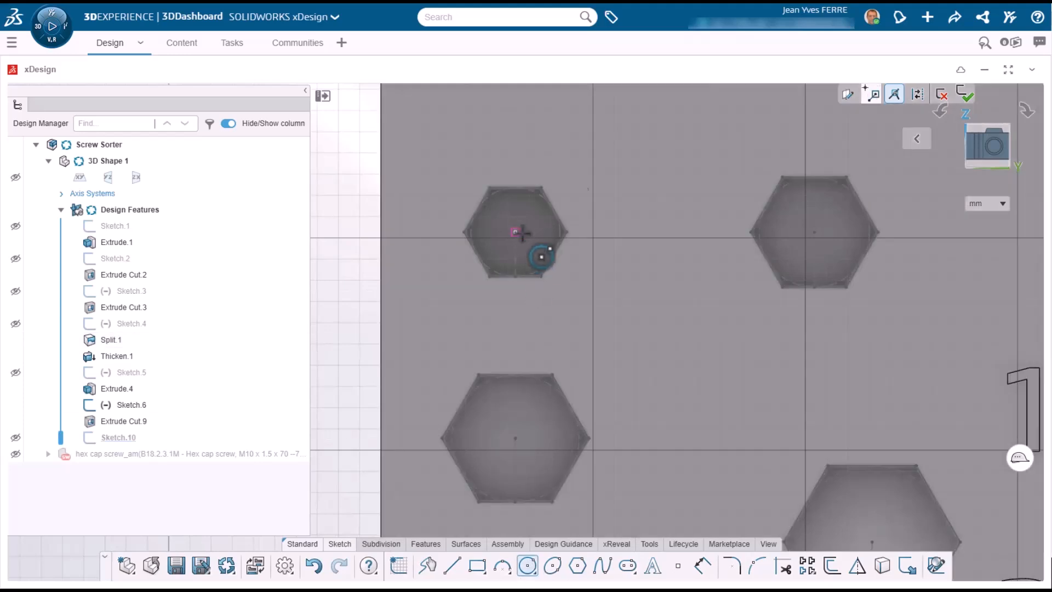
{"action": "left_click", "coordinate": [537, 243]}
{"action": "left_click", "coordinate": [815, 232]}
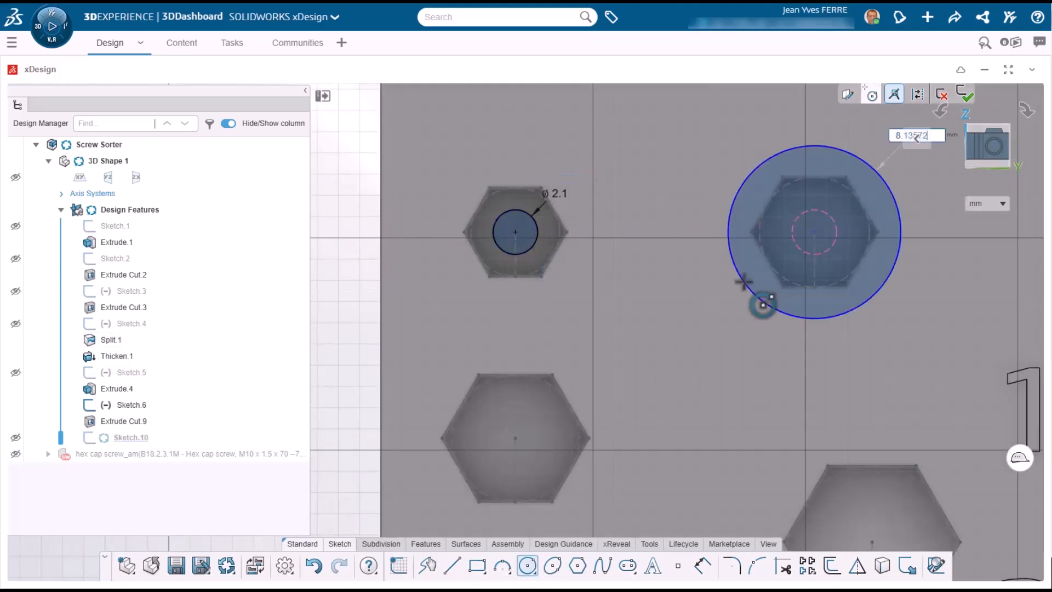
{"action": "type", "text": "2.6"}
{"action": "key", "text": "Return"}
- Draw centred circles of 3.2 mm and 4.2 mm diameter in the next two larger hexagons
{"action": "left_click", "coordinate": [515, 438]}
{"action": "type", "text": "3.2"}
{"action": "key", "text": "Return"}
{"action": "left_click", "coordinate": [719, 253]}
{"action": "type", "text": "4.2"}
{"action": "key", "text": "Return"}
- Draw centred circles of 5.2 mm and 6.2 mm diameter in the following two hexagons by increasing size
{"action": "left_click", "coordinate": [462, 375]}
{"action": "type", "text": "5.2"}
{"action": "left_click", "coordinate": [708, 491]}
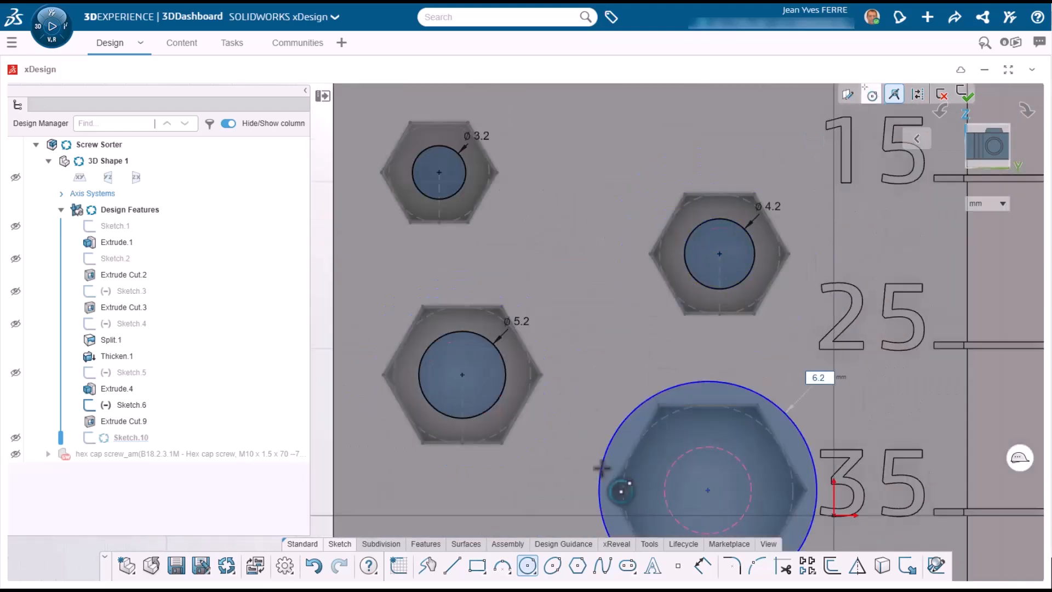
{"action": "type", "text": "6.2"}
{"action": "key", "text": "Return"}
- Draw an 8.2 mm circle in the second-largest hexagon and one of about 10 mm in the largest, and finish the sketch
{"action": "left_click", "coordinate": [509, 453]}
{"action": "type", "text": "8.2"}
{"action": "key", "text": "Return"}
{"action": "scroll", "coordinate": [527, 274], "scroll_direction": "down", "scroll_amount": 3}
{"action": "left_click", "coordinate": [536, 414]}
{"action": "type", "text": "13.2"}
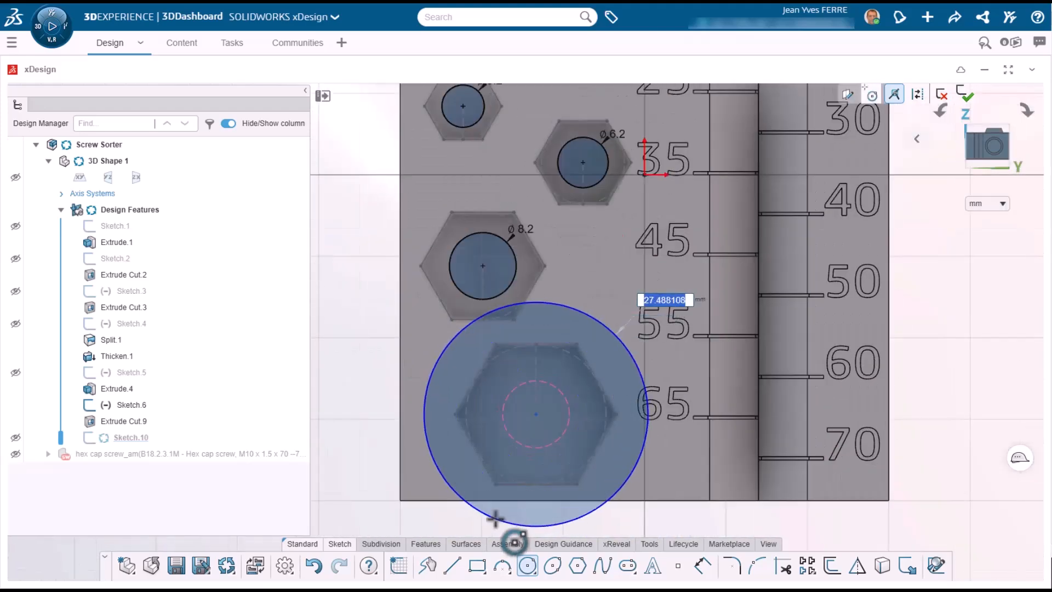
{"action": "key", "text": "Return"}
{"action": "scroll", "coordinate": [521, 422], "scroll_direction": "down", "scroll_amount": 3}
{"action": "left_click", "coordinate": [966, 94]}
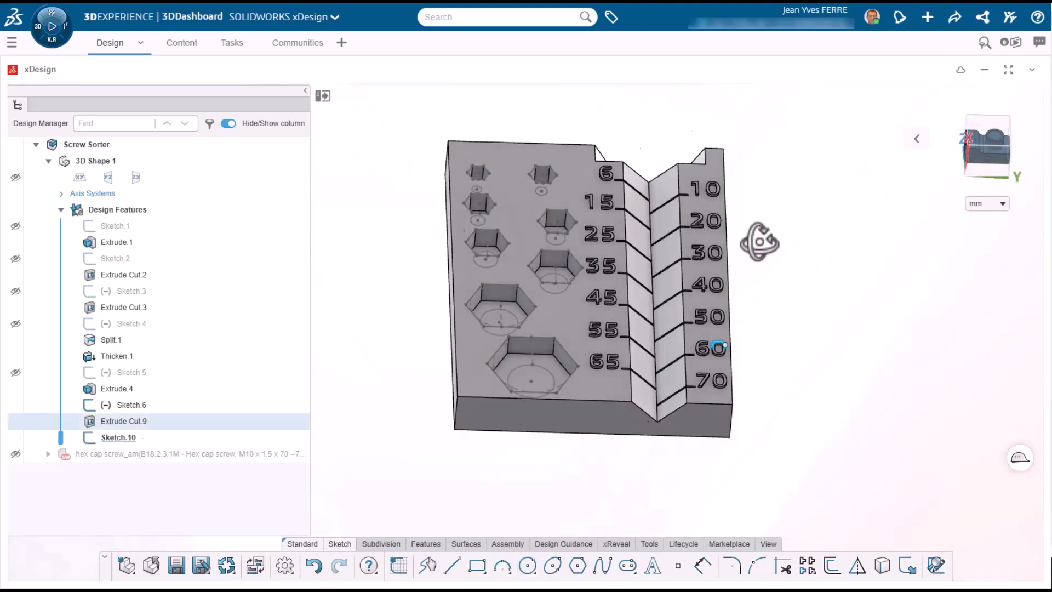
- Extrude-cut the circle sketch (Sketch.10) with the Through one way option, and hide the hexagon sketch (Sketch.6)
{"action": "left_click", "coordinate": [420, 544]}
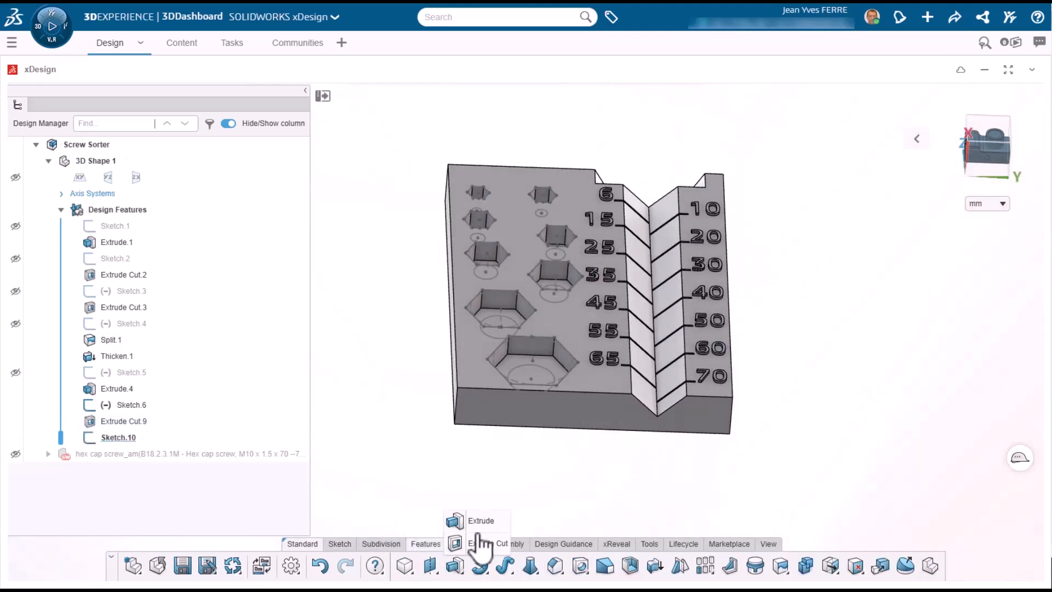
{"action": "left_click", "coordinate": [486, 543]}
{"action": "left_click", "coordinate": [288, 278]}
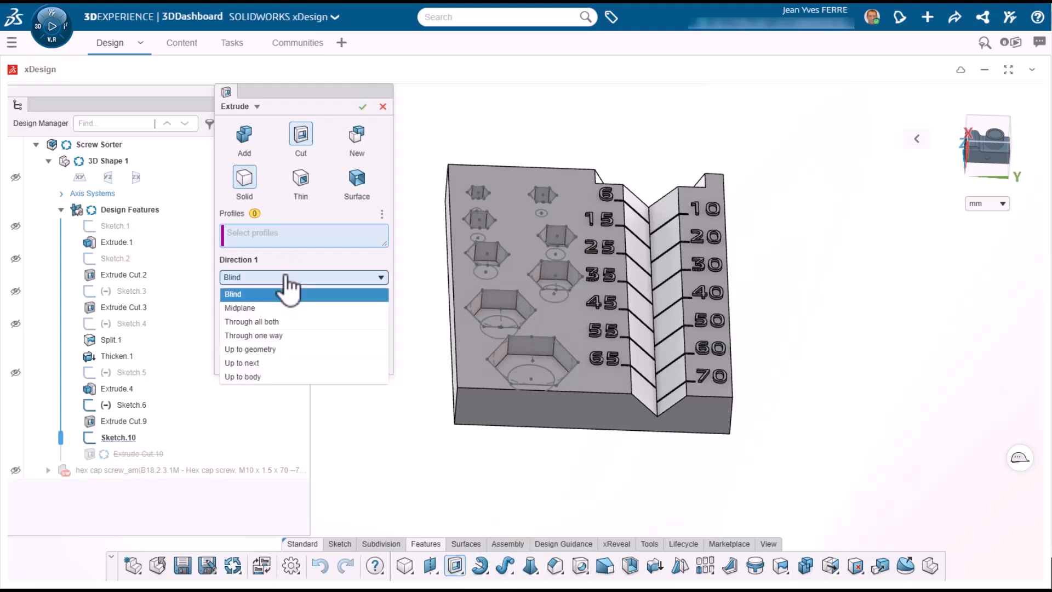
{"action": "left_click", "coordinate": [289, 335]}
{"action": "left_click", "coordinate": [155, 439]}
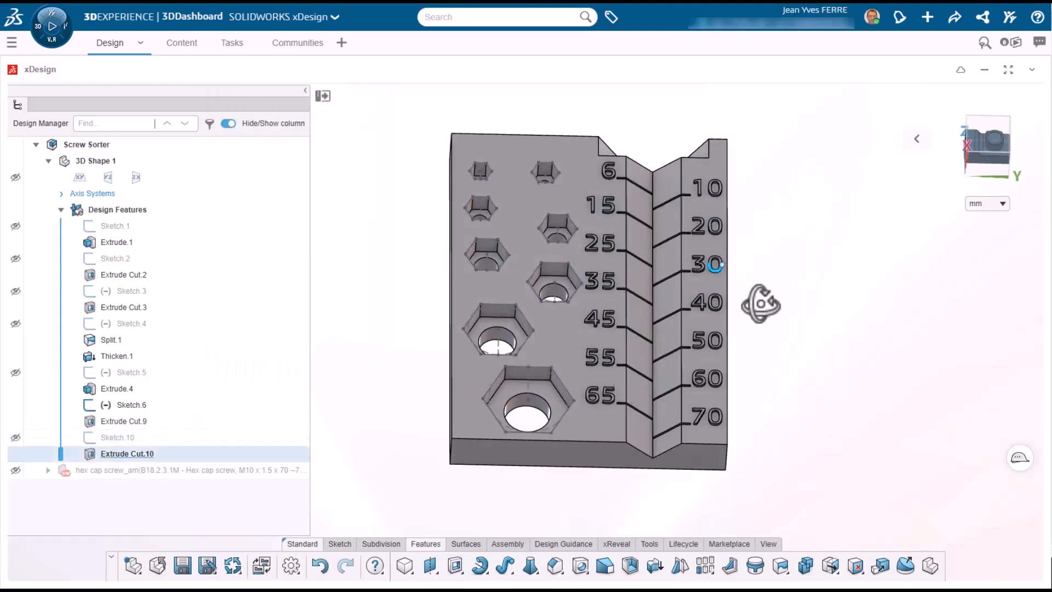
{"action": "left_click", "coordinate": [123, 453]}
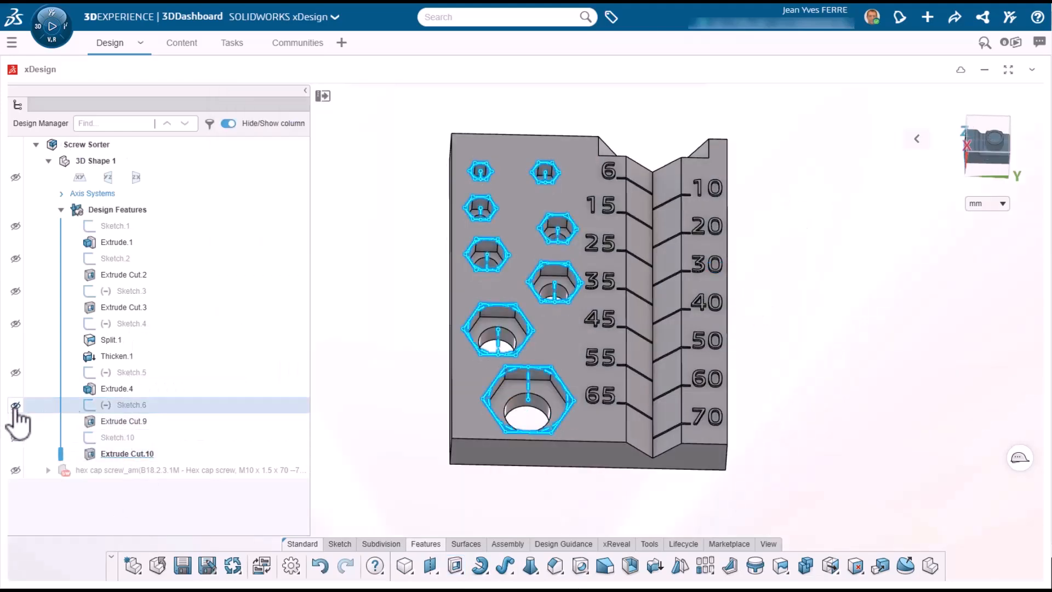
- Start a sketch on the hexagon face and place 4 mm text labels M10, M8, M6 and M5 beside the four largest hexagons
{"action": "left_click", "coordinate": [501, 394]}
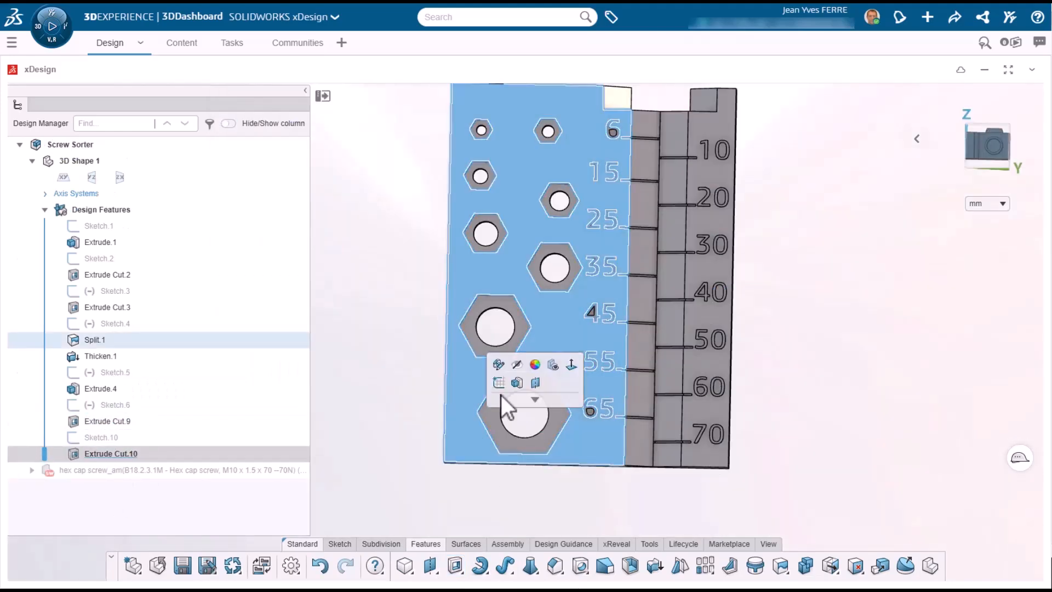
{"action": "left_click", "coordinate": [499, 382]}
{"action": "left_click", "coordinate": [653, 564]}
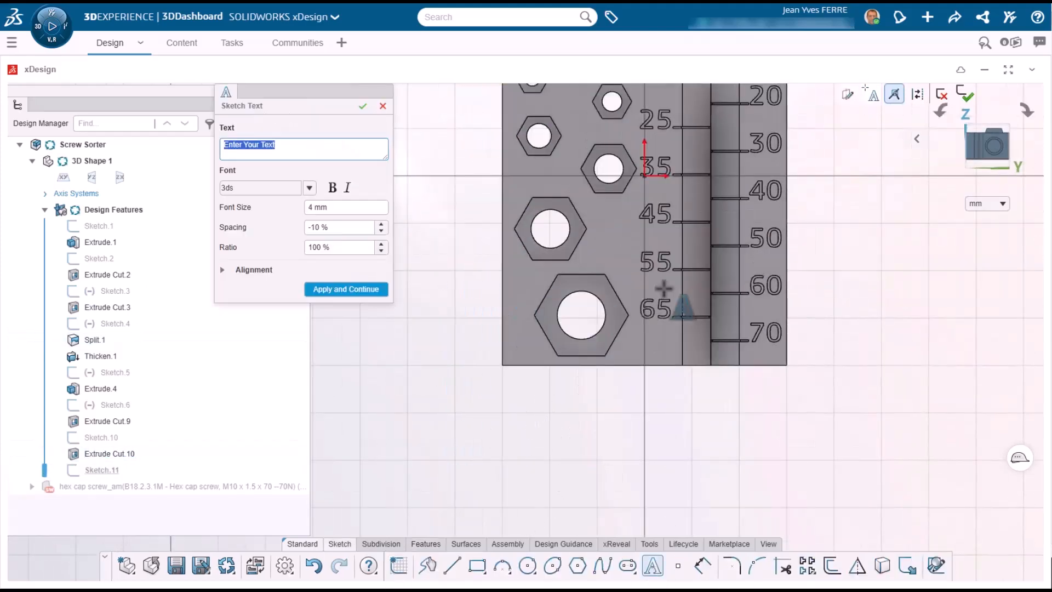
{"action": "left_click", "coordinate": [619, 357]}
{"action": "left_click", "coordinate": [580, 259]}
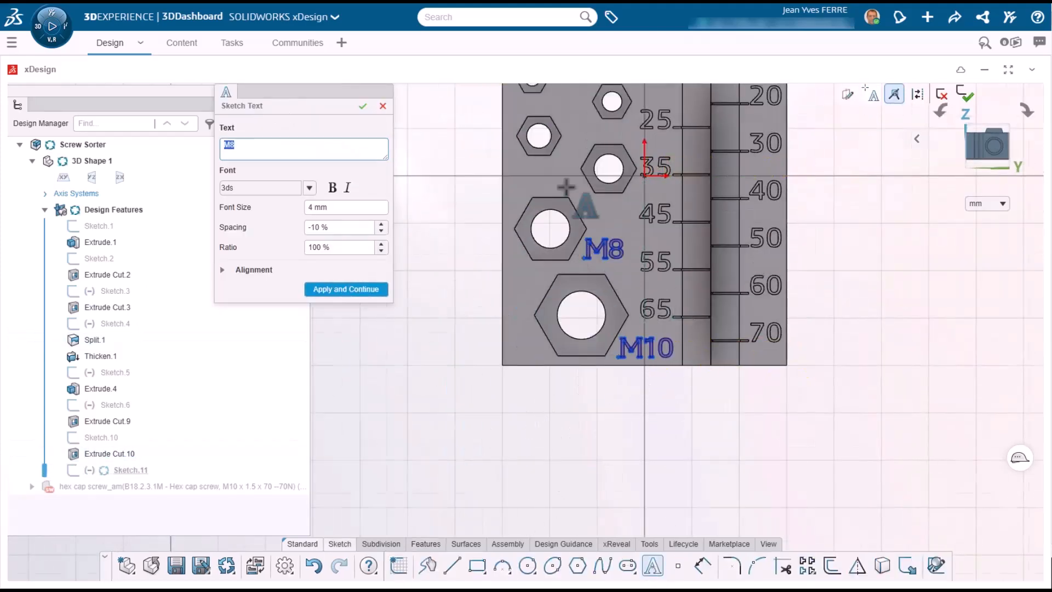
{"action": "left_click", "coordinate": [529, 195]}
{"action": "left_click", "coordinate": [536, 235]}
- Place the text labels M4, M3, M2.5 and M2 by the four smaller hexagons, and move the M4 label directly below M3
{"action": "type", "text": "M4."}
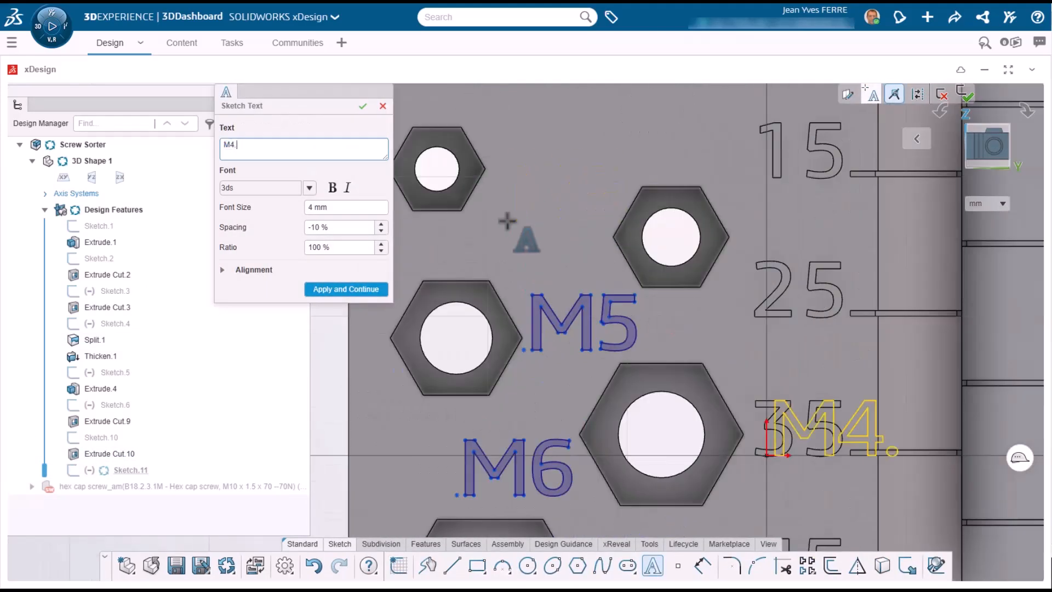
{"action": "key", "text": "BackSpace"}
{"action": "scroll", "coordinate": [590, 216], "scroll_direction": "down", "scroll_amount": 3}
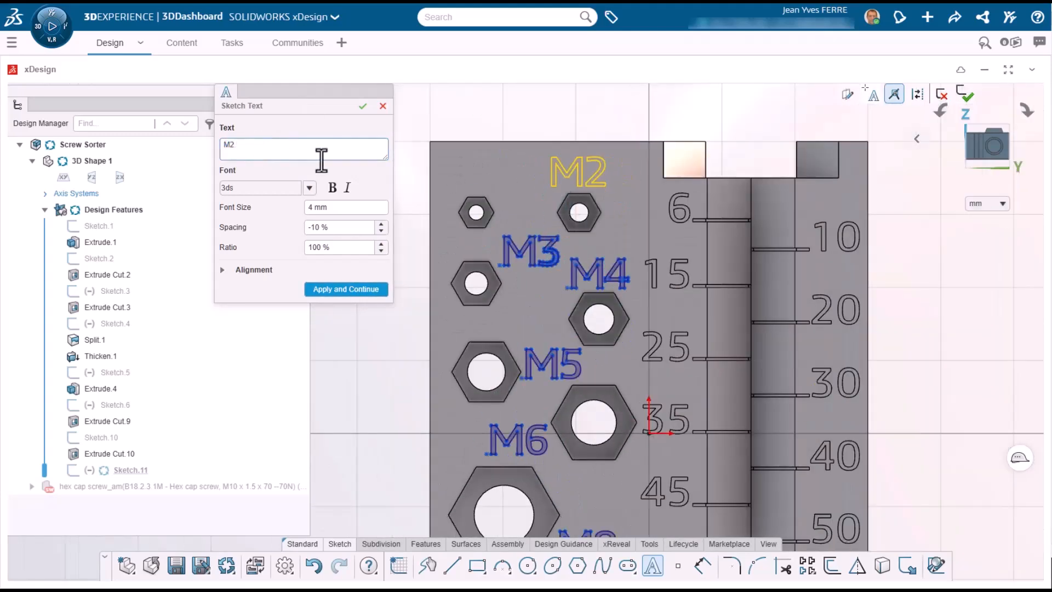
{"action": "left_click", "coordinate": [599, 172]}
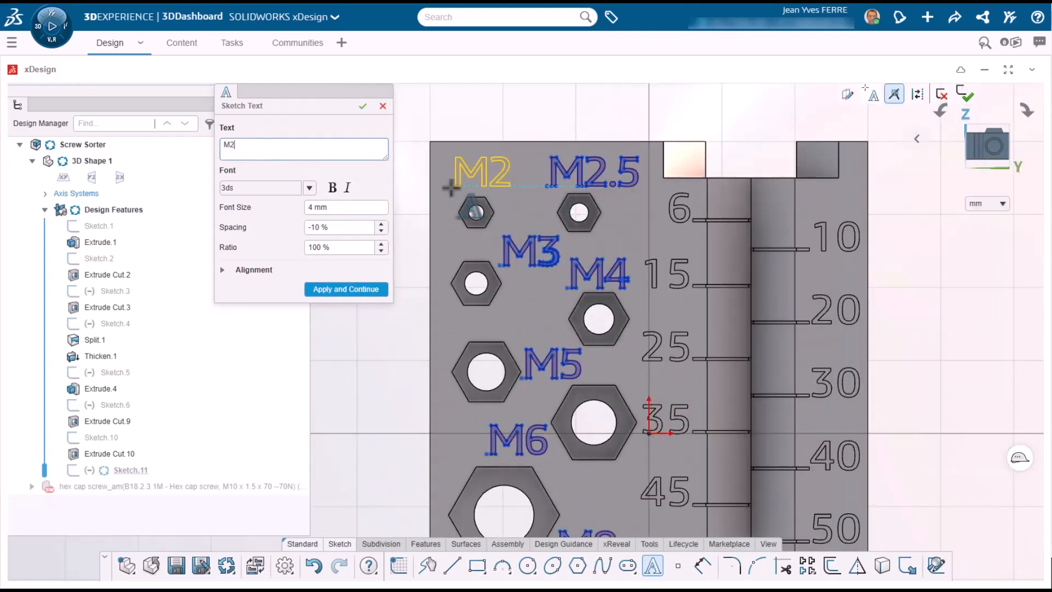
{"action": "key", "text": "Delete"}
{"action": "left_click_drag", "start_coordinate": [577, 276], "coordinate": [485, 327]}
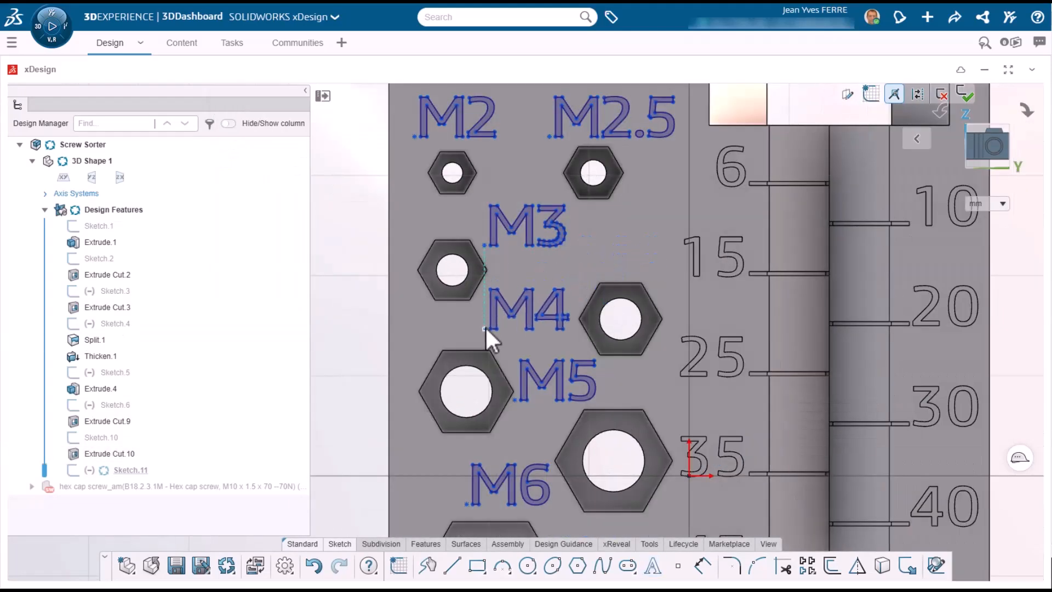
- Draw a thin rectangle linking the M3 label to its hexagon and dimension its height to 0.5 mm
{"action": "scroll", "coordinate": [525, 328], "scroll_direction": "down", "scroll_amount": 2}
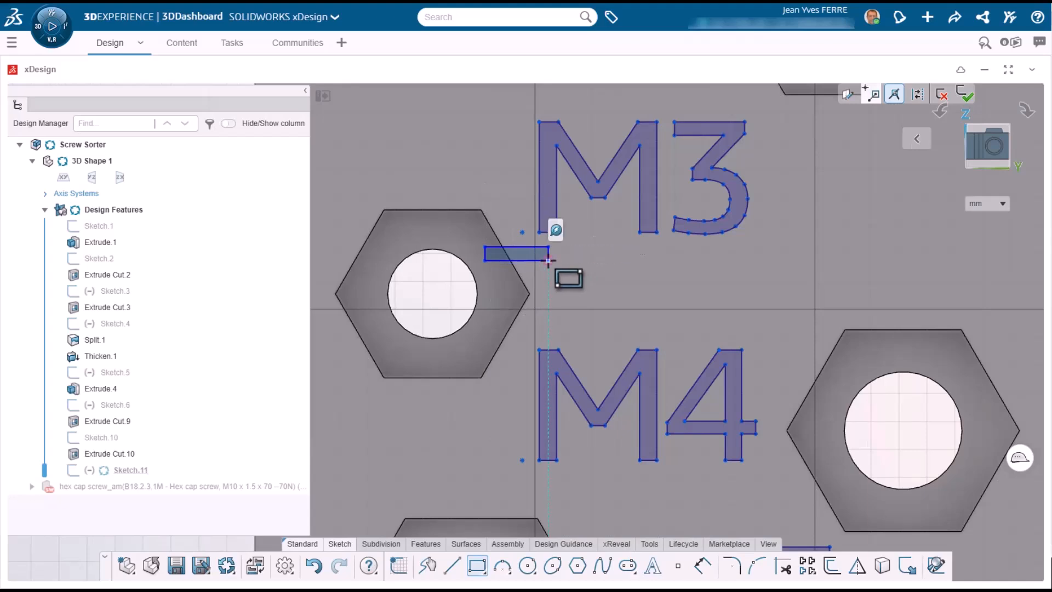
{"action": "left_click", "coordinate": [548, 260]}
{"action": "left_click", "coordinate": [703, 565]}
{"action": "scroll", "coordinate": [549, 255], "scroll_direction": "up", "scroll_amount": 2}
{"action": "left_click", "coordinate": [547, 253]}
{"action": "left_click", "coordinate": [605, 297]}
{"action": "type", "text": "0.5"}
{"action": "key", "text": "Return"}
{"action": "key", "text": "Escape"}
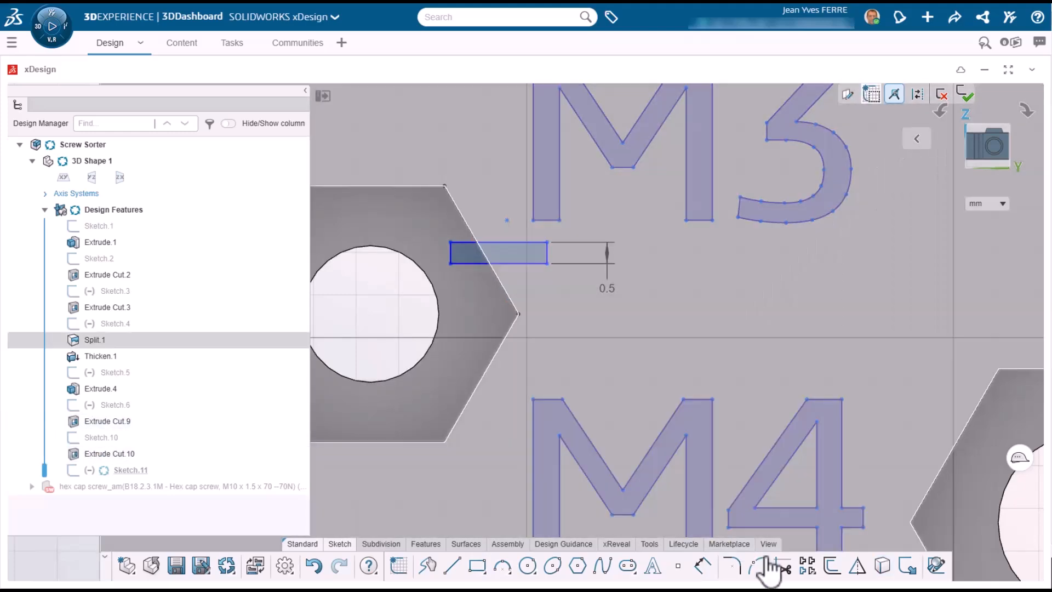
- Trim the M3 rectangle at its hexagon's edge, and add a matching trimmed bar between the M4 label and its hexagon
{"action": "left_click", "coordinate": [782, 565]}
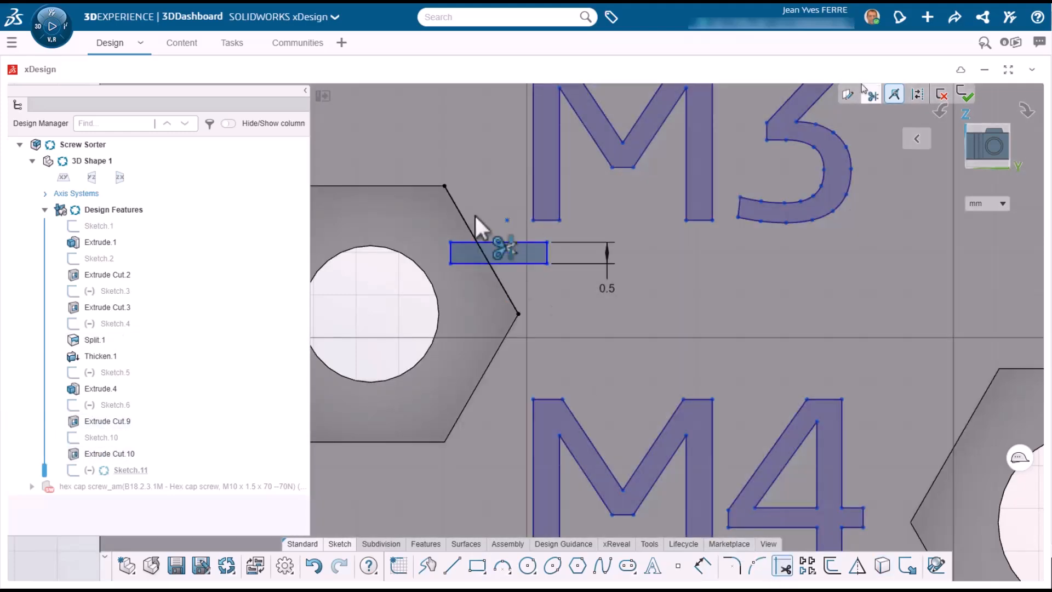
{"action": "scroll", "coordinate": [557, 438], "scroll_direction": "down", "scroll_amount": 4}
{"action": "scroll", "coordinate": [580, 474], "scroll_direction": "up", "scroll_amount": 3}
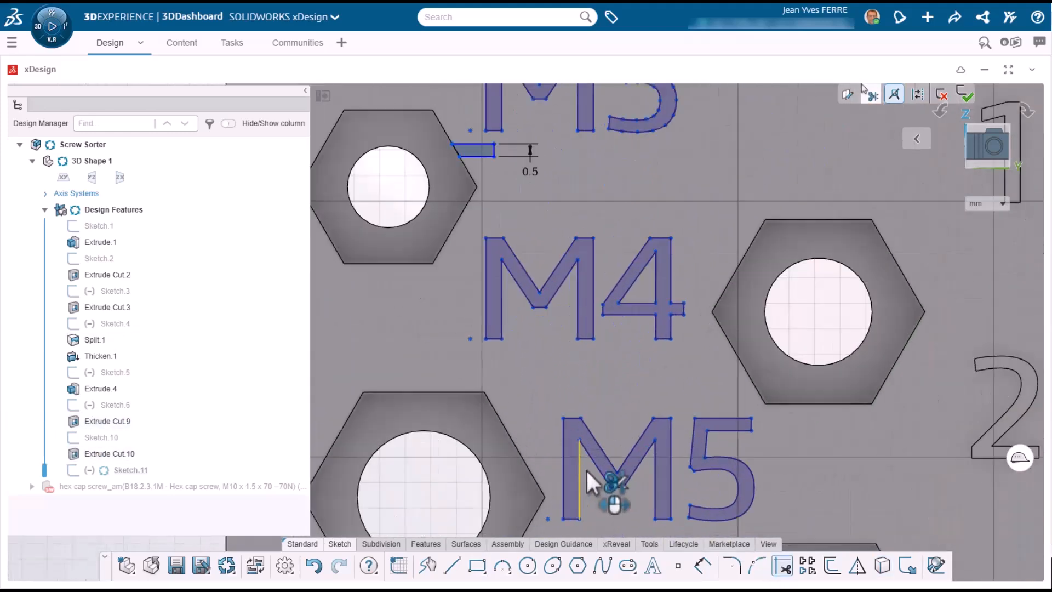
{"action": "left_click", "coordinate": [495, 151], "text": "ctrl"}
{"action": "left_click", "coordinate": [783, 565]}
{"action": "left_click_drag", "start_coordinate": [760, 333], "coordinate": [766, 363]}
- Draw a thin rectangle linking the M5 label to its hexagon and trim it at the hexagon's edge
{"action": "scroll", "coordinate": [560, 439], "scroll_direction": "up", "scroll_amount": 3}
{"action": "left_click", "coordinate": [477, 565]}
{"action": "left_click", "coordinate": [480, 398]}
{"action": "left_click", "coordinate": [558, 415]}
{"action": "left_click", "coordinate": [785, 566]}
- Draw a thin rectangle between the M6 label and its hexagon and trim it at the hexagon's edge
{"action": "scroll", "coordinate": [559, 439], "scroll_direction": "down", "scroll_amount": 4}
{"action": "left_click", "coordinate": [477, 565]}
{"action": "left_click", "coordinate": [548, 319]}
{"action": "left_click", "coordinate": [594, 331]}
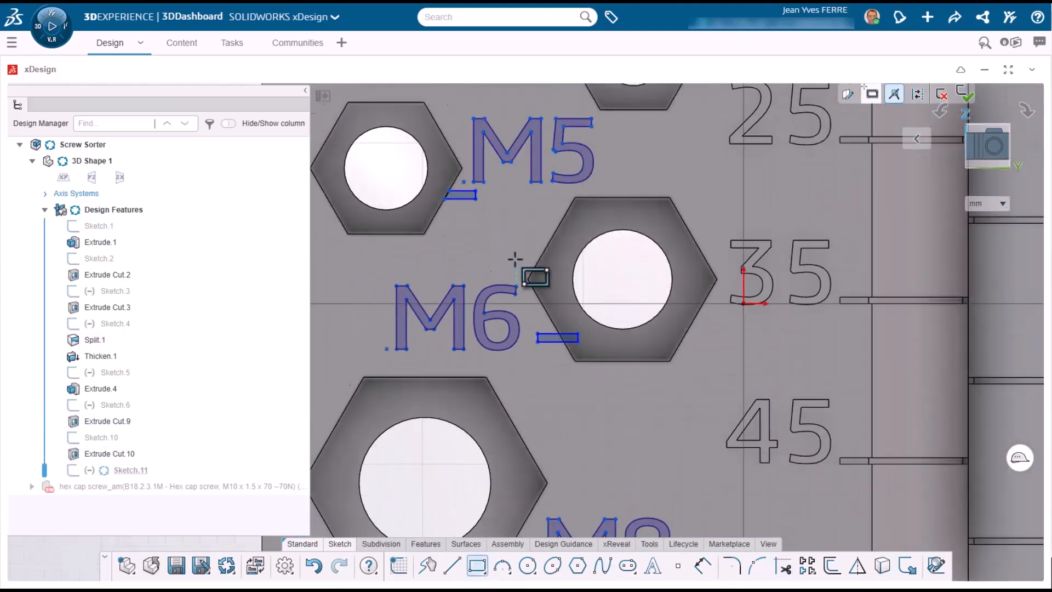
{"action": "scroll", "coordinate": [535, 235], "scroll_direction": "up", "scroll_amount": 3}
{"action": "left_click", "coordinate": [782, 565]}
- Draw a thin rectangle linking the M8 label to its hexagon and trim it at the hexagon's edge
{"action": "left_click", "coordinate": [477, 565]}
{"action": "left_click", "coordinate": [438, 429]}
{"action": "scroll", "coordinate": [593, 511], "scroll_direction": "down", "scroll_amount": 3}
{"action": "scroll", "coordinate": [561, 202], "scroll_direction": "up", "scroll_amount": 3}
{"action": "scroll", "coordinate": [562, 202], "scroll_direction": "down", "scroll_amount": 3}
{"action": "scroll", "coordinate": [471, 438], "scroll_direction": "up", "scroll_amount": 3}
{"action": "left_click", "coordinate": [783, 565]}
{"action": "left_click", "coordinate": [468, 433]}
{"action": "scroll", "coordinate": [493, 187], "scroll_direction": "down", "scroll_amount": 4}
{"action": "scroll", "coordinate": [548, 274], "scroll_direction": "down", "scroll_amount": 2}
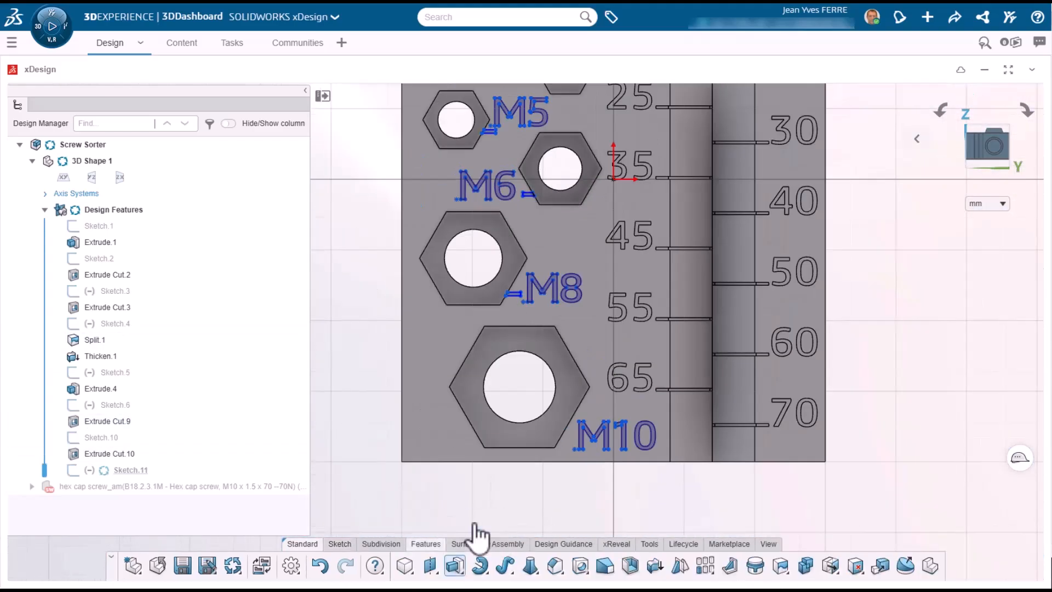
- Extrude the screw size label sketch (Sketch.11) as an added solid with a blind distance of 0.6 mm
{"action": "left_click", "coordinate": [455, 565]}
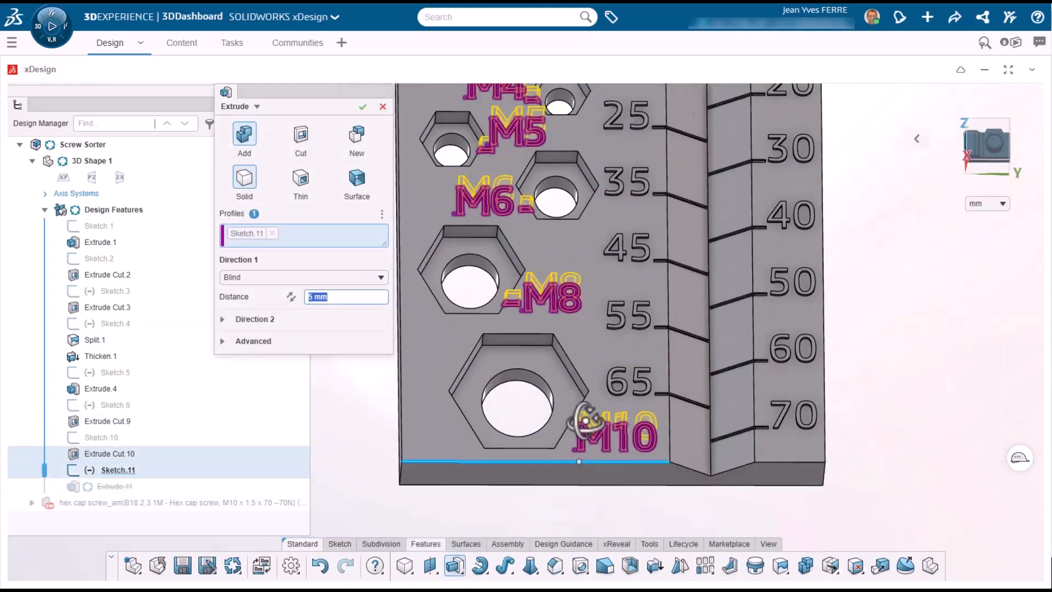
{"action": "key", "text": "Return"}
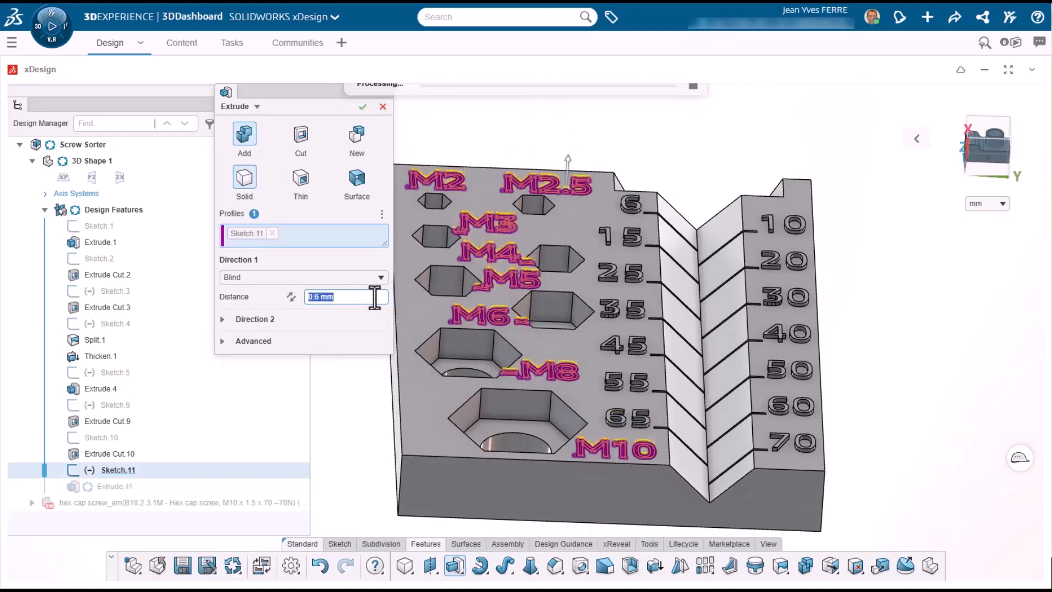
{"action": "key", "text": "Return"}
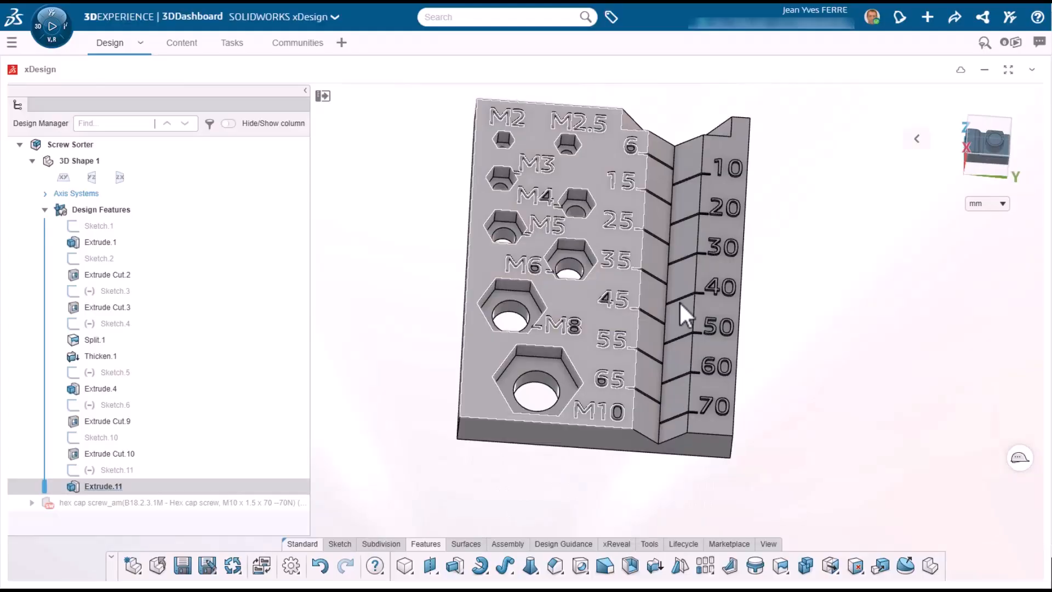
- Sketch a 10.2 mm diameter circle on the block's back face, in the plain area below the notch
{"action": "mouse_move", "coordinate": [679, 301]}
{"action": "middle_mouse_down"}
{"action": "mouse_move", "coordinate": [887, 304]}
{"action": "mouse_move", "coordinate": [623, 244]}
{"action": "middle_mouse_up"}
{"action": "left_click", "coordinate": [624, 247]}
{"action": "left_click", "coordinate": [528, 566]}
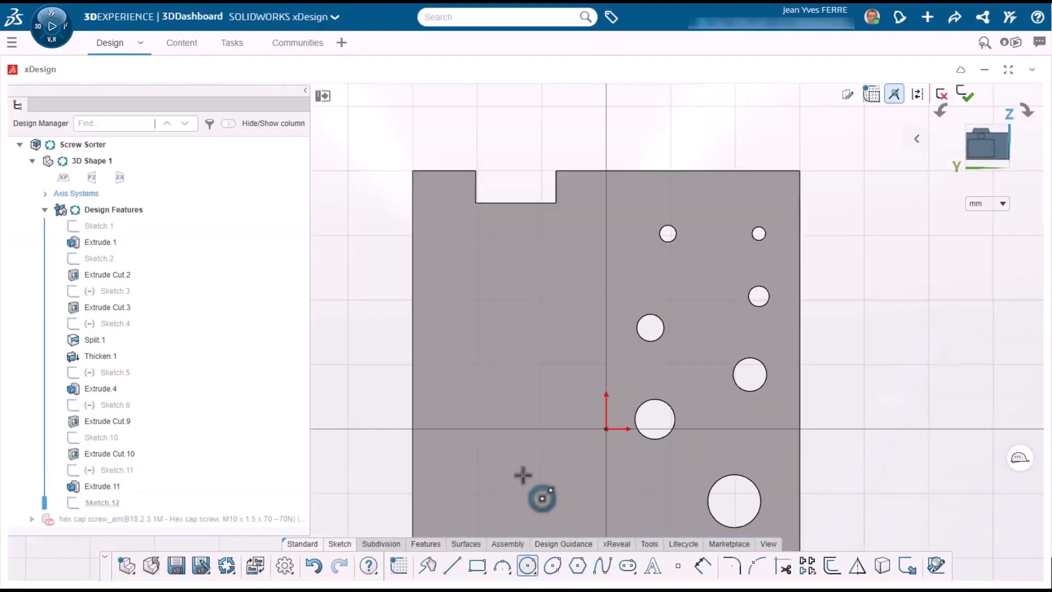
{"action": "left_click", "coordinate": [522, 283]}
{"action": "left_click", "coordinate": [538, 304]}
{"action": "mouse_move", "coordinate": [533, 296]}
{"action": "middle_mouse_down"}
{"action": "mouse_move", "coordinate": [537, 339]}
{"action": "mouse_move", "coordinate": [740, 302]}
{"action": "middle_mouse_up"}
{"action": "scroll", "coordinate": [818, 287], "scroll_direction": "up", "scroll_amount": 5}
{"action": "mouse_move", "coordinate": [814, 361]}
{"action": "middle_mouse_down"}
{"action": "mouse_move", "coordinate": [784, 307]}
{"action": "mouse_move", "coordinate": [715, 327]}
{"action": "mouse_move", "coordinate": [490, 348]}
{"action": "mouse_move", "coordinate": [477, 327]}
{"action": "middle_mouse_up"}
{"action": "left_click", "coordinate": [773, 271]}
{"action": "left_click", "coordinate": [822, 302]}
{"action": "scroll", "coordinate": [820, 320], "scroll_direction": "down", "scroll_amount": 2}
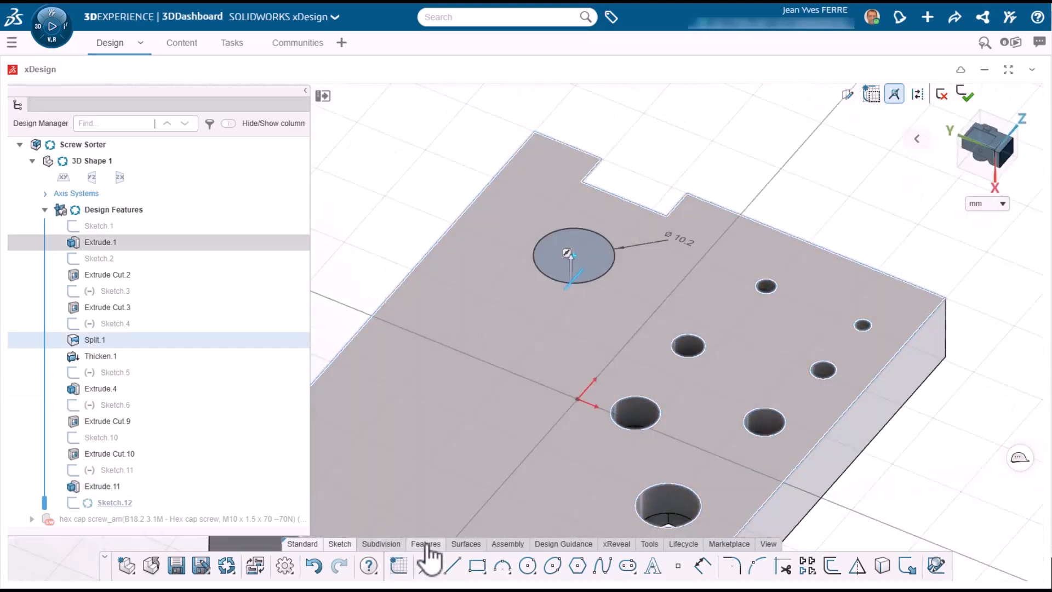
- Extrude-cut the 10.2 mm circle as a blind round pocket in the back face
{"action": "left_click", "coordinate": [426, 543]}
{"action": "left_click", "coordinate": [455, 566]}
{"action": "left_click", "coordinate": [541, 255]}
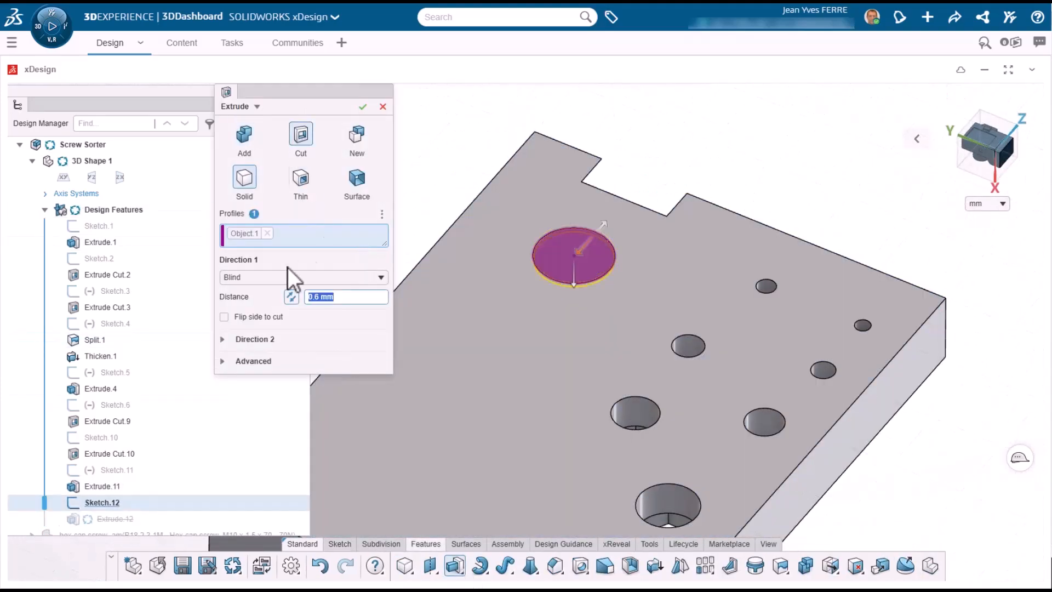
{"action": "left_click", "coordinate": [362, 106]}
- Chamfer the circular rim of the round pocket on the back face
{"action": "left_click", "coordinate": [614, 257]}
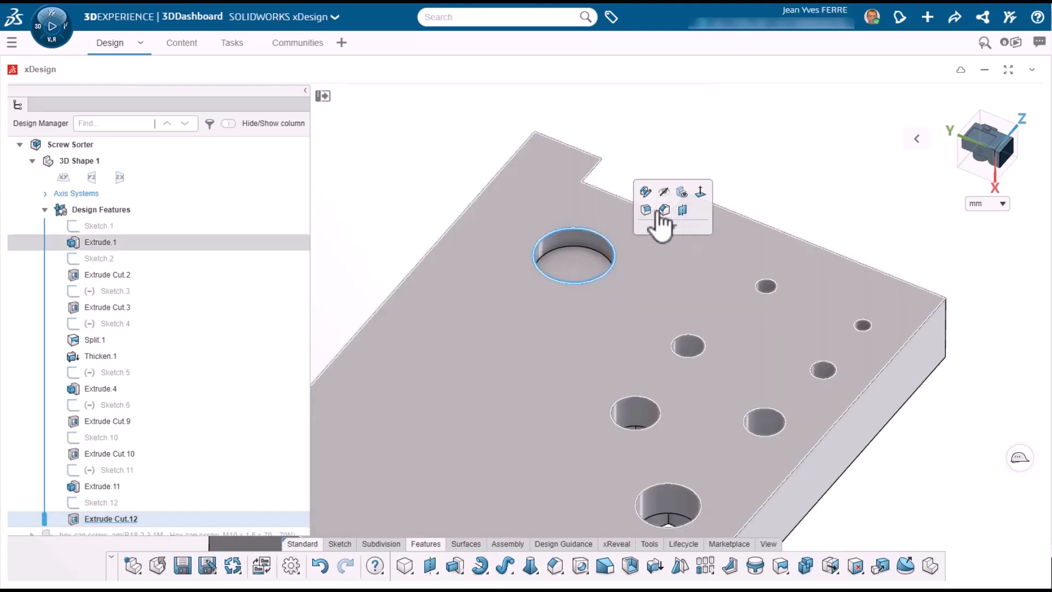
{"action": "left_click", "coordinate": [664, 210]}
{"action": "left_click", "coordinate": [361, 106]}
- Chamfer the block's four outer corner edges with a distance of 2 mm at 45 degrees
{"action": "middle_click_drag", "start_coordinate": [676, 348], "coordinate": [546, 265]}
{"action": "left_click", "coordinate": [546, 265]}
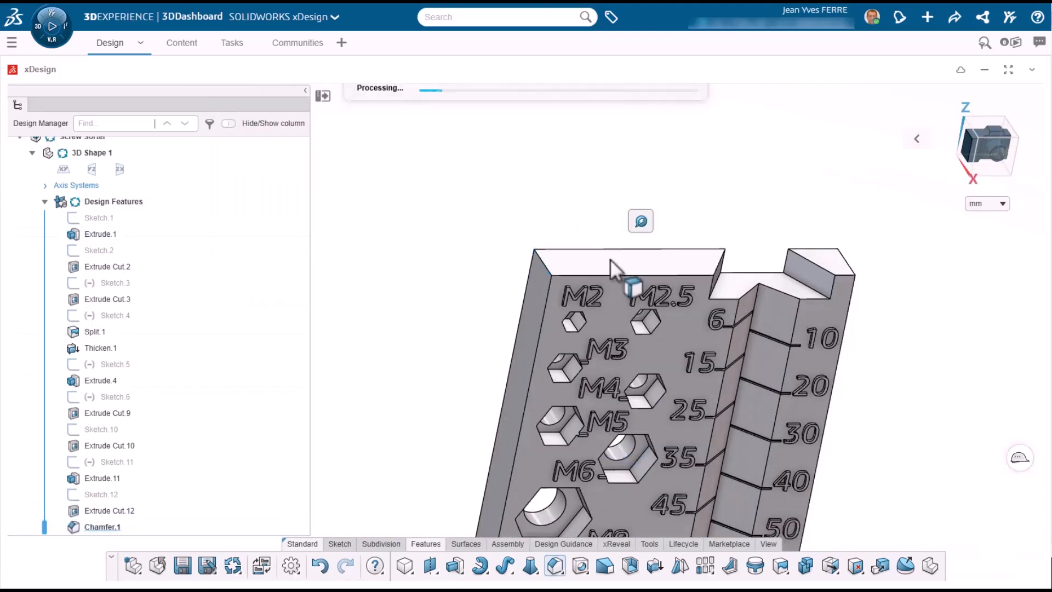
{"action": "left_click", "coordinate": [642, 223]}
{"action": "scroll", "coordinate": [628, 417], "scroll_direction": "down", "scroll_amount": 5}
{"action": "scroll", "coordinate": [628, 416], "scroll_direction": "up", "scroll_amount": 3}
{"action": "left_click", "coordinate": [694, 233]}
{"action": "scroll", "coordinate": [482, 262], "scroll_direction": "up", "scroll_amount": 5}
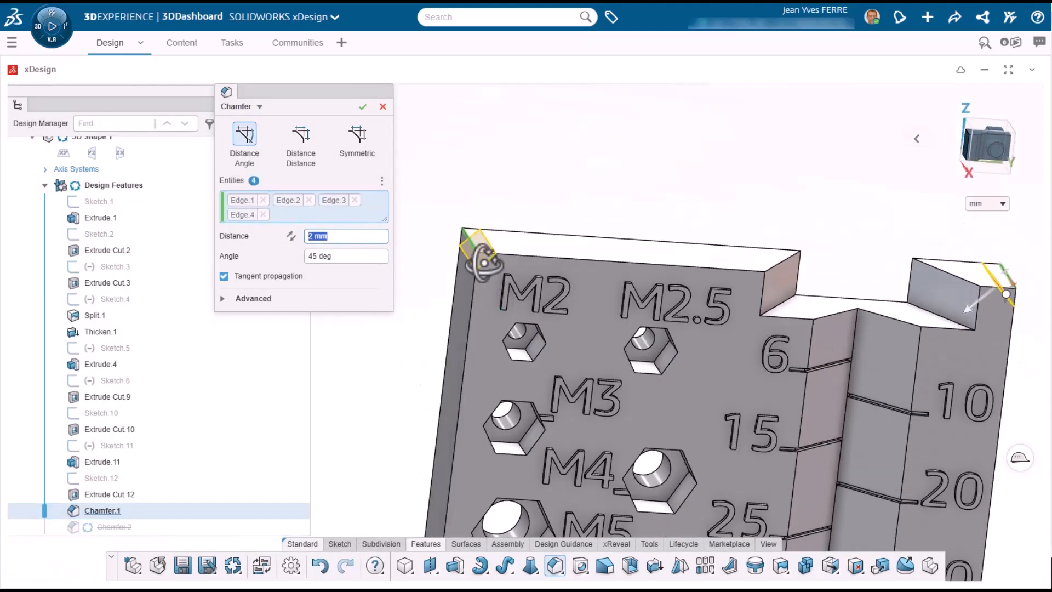
{"action": "middle_click_drag", "start_coordinate": [482, 262], "coordinate": [570, 346]}
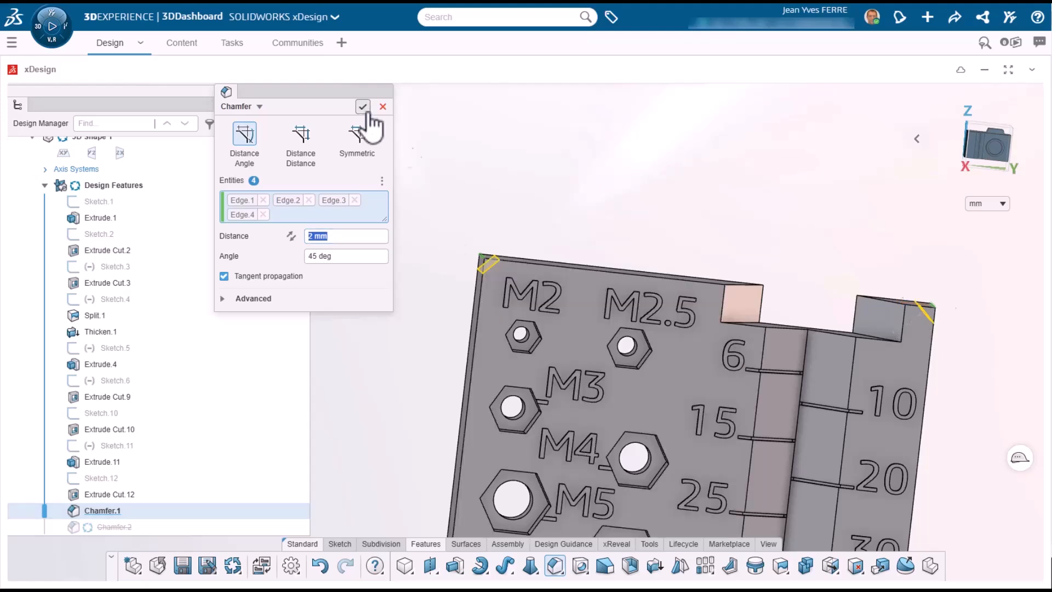
{"action": "left_click", "coordinate": [363, 107]}
{"action": "scroll", "coordinate": [482, 281], "scroll_direction": "down", "scroll_amount": 2}
{"action": "scroll", "coordinate": [493, 477], "scroll_direction": "down", "scroll_amount": 2}
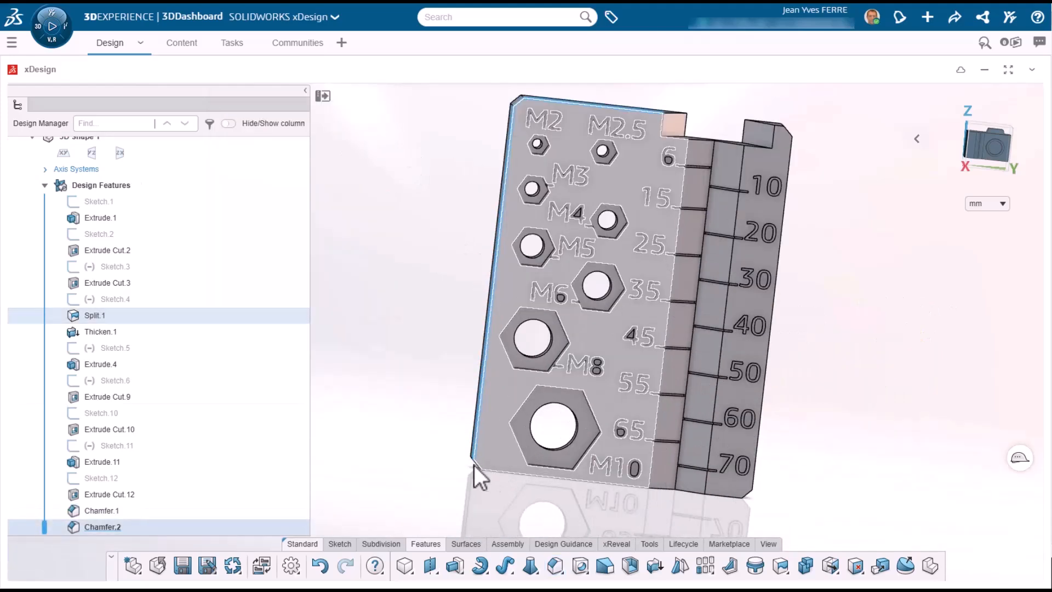
- Start a distance-angle chamfer of 0.5 mm at 45 degrees on the labelled front face's outer edges
{"action": "scroll", "coordinate": [496, 479], "scroll_direction": "up", "scroll_amount": 3}
{"action": "left_click", "coordinate": [555, 566]}
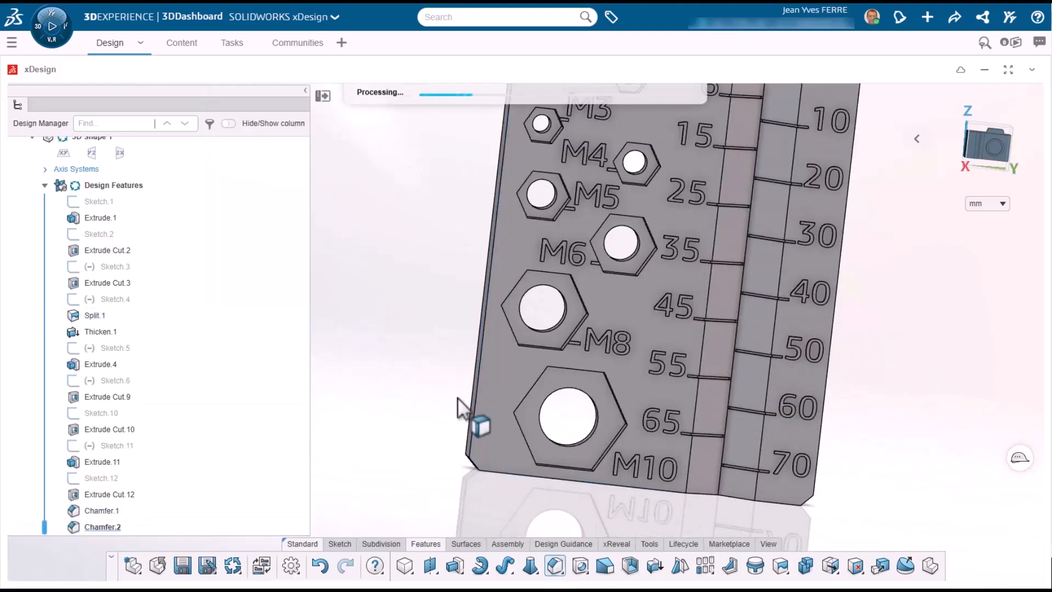
{"action": "type", "text": "0.5"}
{"action": "key", "text": "Return"}
{"action": "scroll", "coordinate": [493, 378], "scroll_direction": "down", "scroll_amount": 1}
{"action": "middle_click_drag", "start_coordinate": [656, 343], "coordinate": [652, 236]}
- Add the front face's remaining outer edges beyond the V groove, including its chamfered corners, and apply the chamfer
{"action": "scroll", "coordinate": [653, 423], "scroll_direction": "up", "scroll_amount": 4}
{"action": "middle_click_drag", "start_coordinate": [653, 423], "coordinate": [734, 433]}
{"action": "left_click", "coordinate": [793, 448]}
{"action": "left_click", "coordinate": [844, 454]}
{"action": "left_click", "coordinate": [895, 436]}
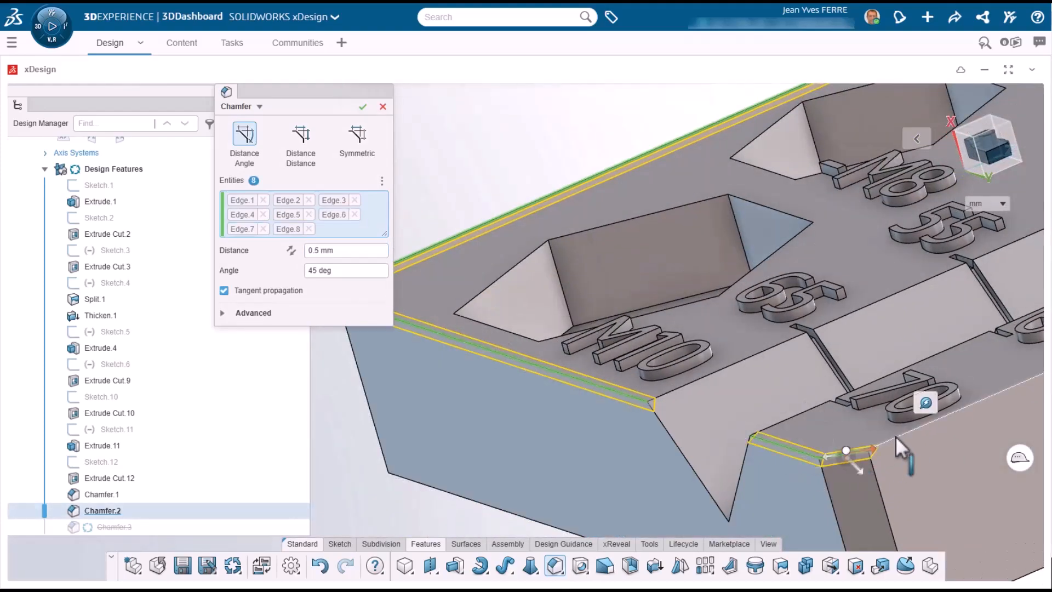
{"action": "scroll", "coordinate": [880, 359], "scroll_direction": "down", "scroll_amount": 4}
{"action": "middle_click_drag", "start_coordinate": [880, 359], "coordinate": [778, 334]}
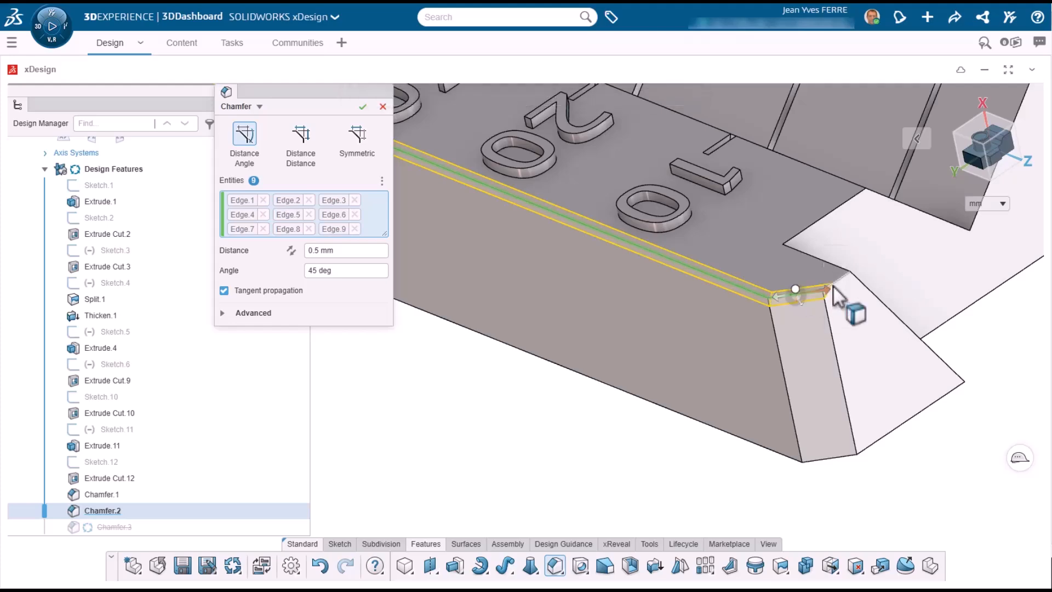
{"action": "left_click", "coordinate": [843, 283]}
{"action": "left_click", "coordinate": [362, 107]}
{"action": "scroll", "coordinate": [568, 340], "scroll_direction": "down", "scroll_amount": 6}
{"action": "middle_click_drag", "start_coordinate": [568, 340], "coordinate": [493, 350]}
{"action": "scroll", "coordinate": [449, 356], "scroll_direction": "down", "scroll_amount": 3}
{"action": "scroll", "coordinate": [449, 356], "scroll_direction": "up", "scroll_amount": 3}
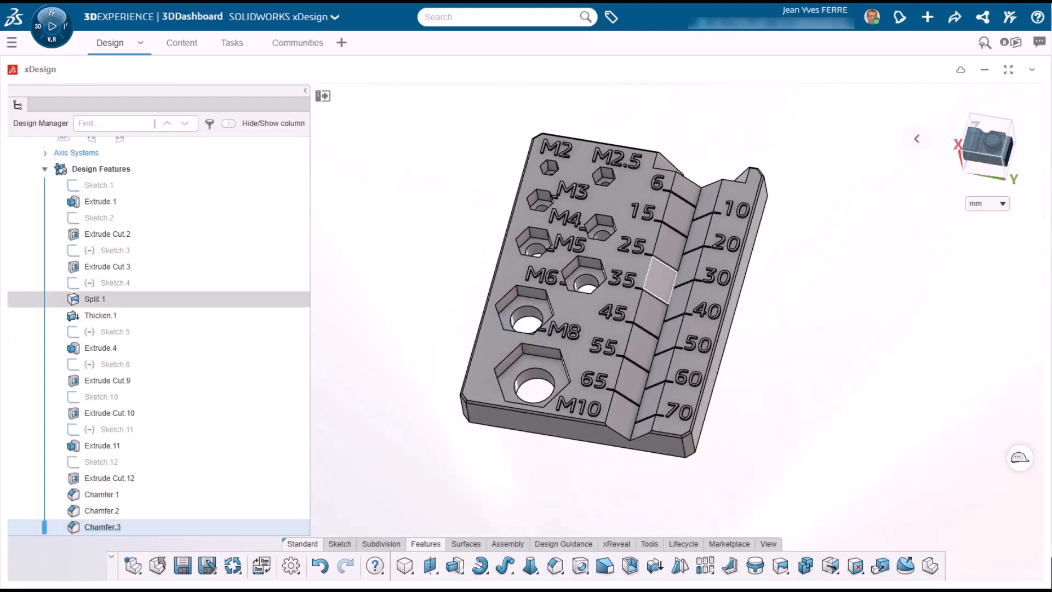
- Prepare the block for 3D printing with its back face as the base and export it in print format
{"action": "left_click", "coordinate": [649, 544]}
{"action": "left_click", "coordinate": [859, 567]}
{"action": "scroll", "coordinate": [856, 296], "scroll_direction": "down", "scroll_amount": 10}
{"action": "middle_click_drag", "start_coordinate": [636, 377], "coordinate": [535, 364]}
{"action": "left_click", "coordinate": [530, 360]}
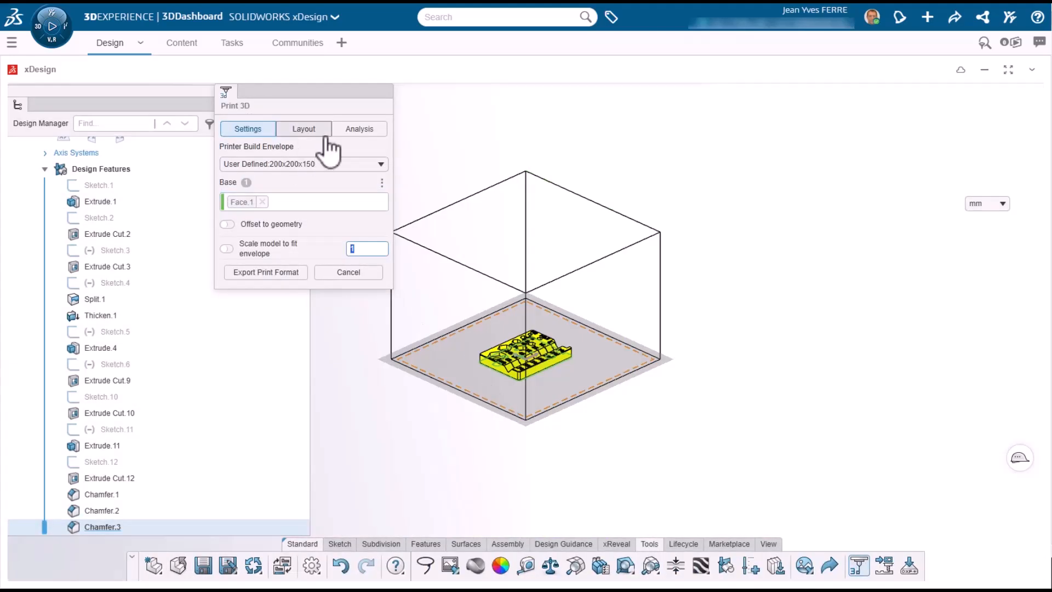
{"action": "left_click", "coordinate": [269, 272]}
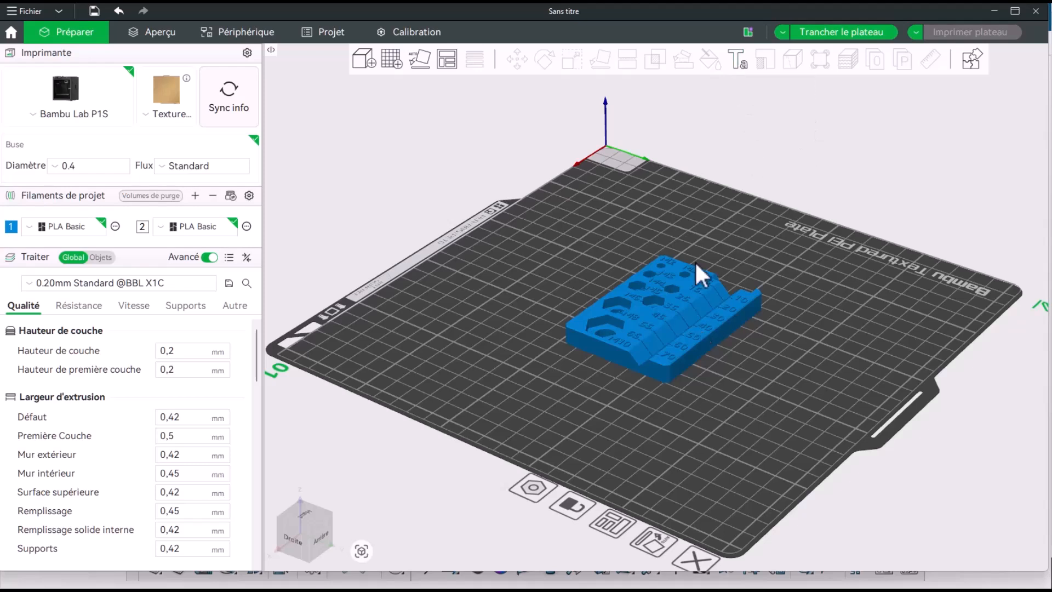
- In Bambu Studio, paint the block's raised labels with filament 2 using height-range painting with a range of 8.00
{"action": "left_click", "coordinate": [690, 285]}
{"action": "left_click", "coordinate": [711, 60]}
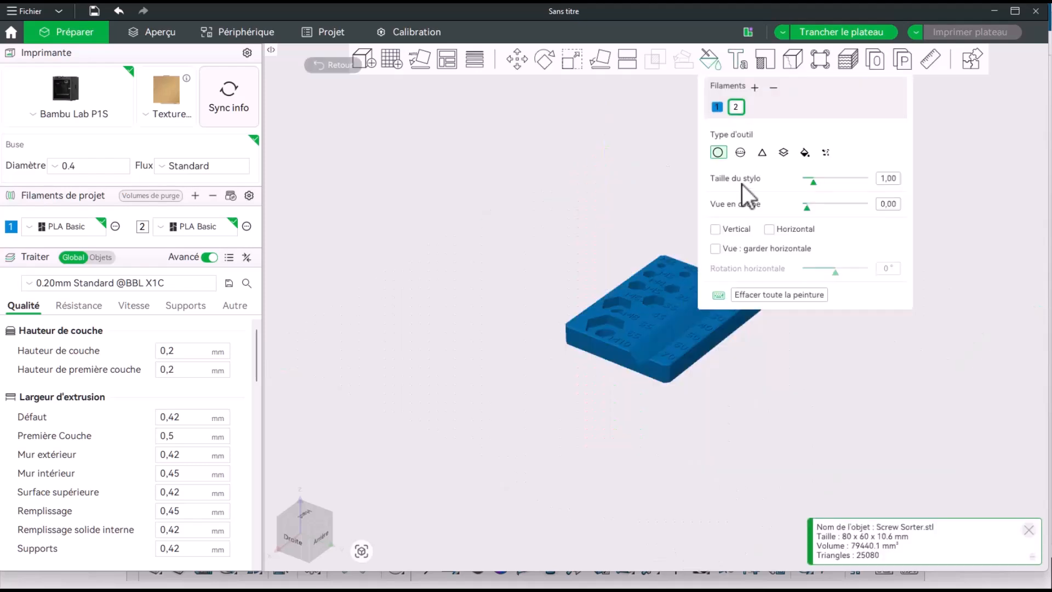
{"action": "left_click", "coordinate": [784, 153]}
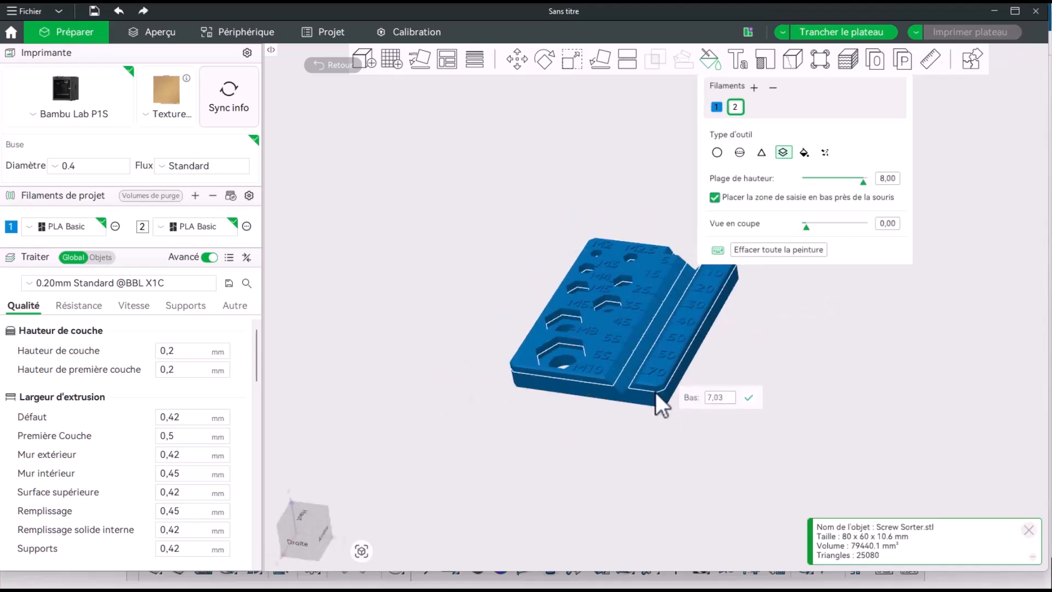
{"action": "scroll", "coordinate": [657, 394], "scroll_direction": "up", "scroll_amount": 10}
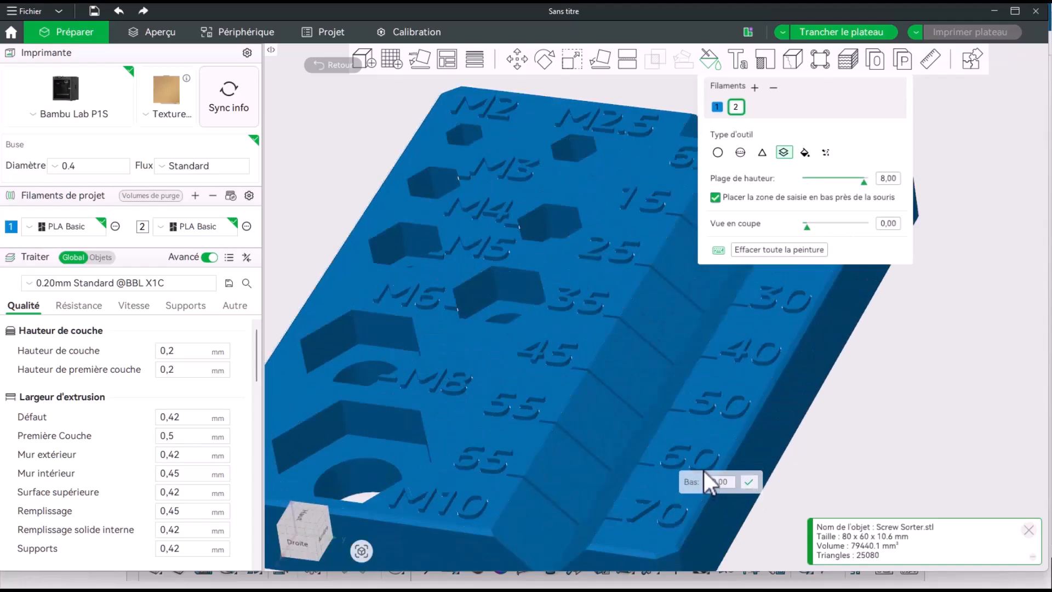
{"action": "left_click", "coordinate": [669, 467]}
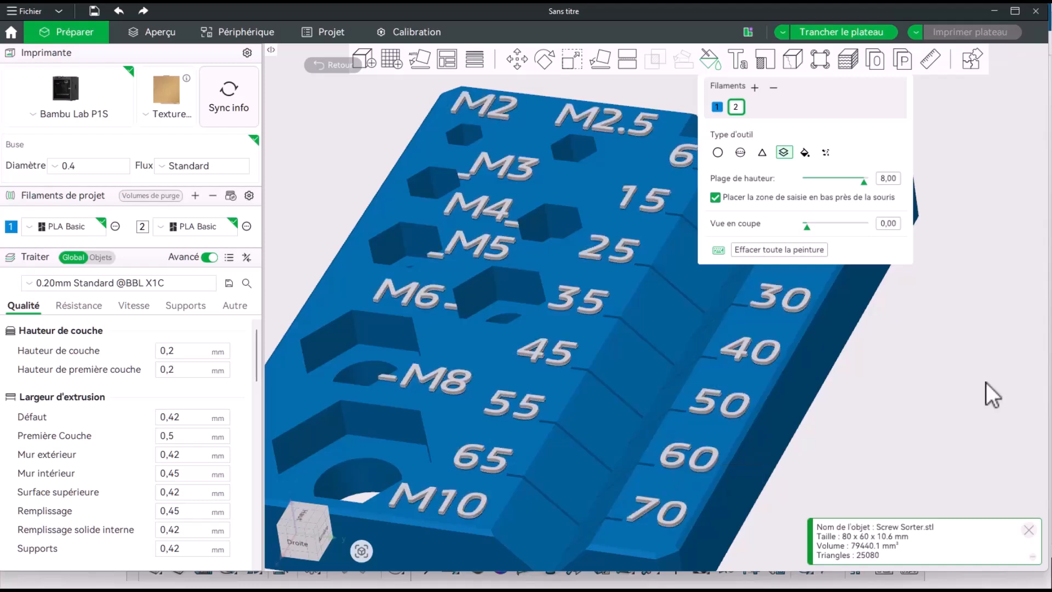
{"action": "scroll", "coordinate": [986, 382], "scroll_direction": "down", "scroll_amount": 1}
{"action": "mouse_move", "coordinate": [912, 396]}
{"action": "left_mouse_down"}
{"action": "mouse_move", "coordinate": [887, 381]}
{"action": "mouse_move", "coordinate": [812, 397]}
{"action": "mouse_move", "coordinate": [790, 389]}
{"action": "mouse_move", "coordinate": [925, 395]}
{"action": "left_mouse_up"}
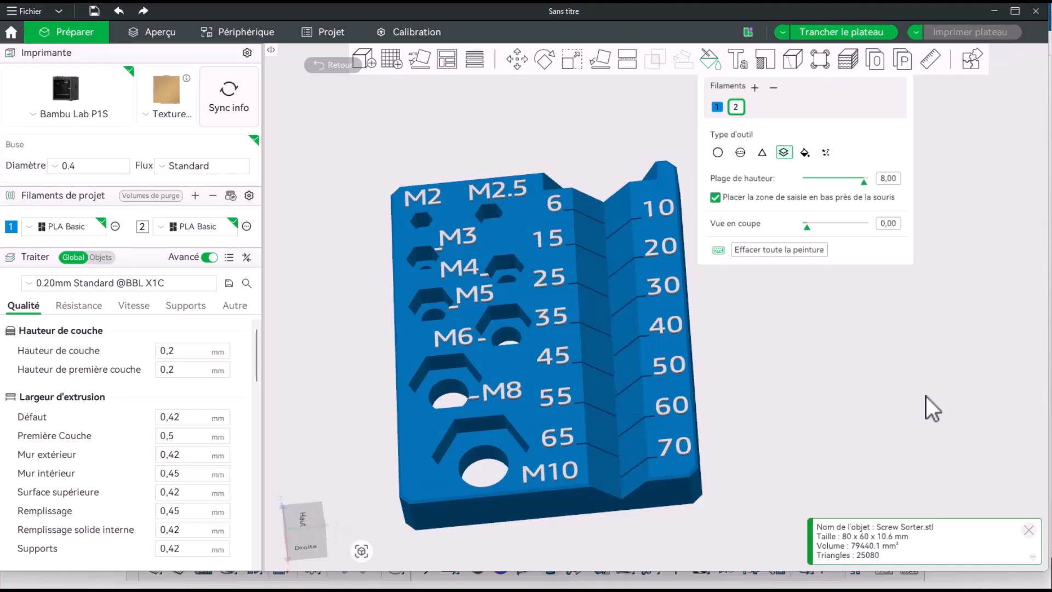
{"action": "left_click", "coordinate": [327, 65]}
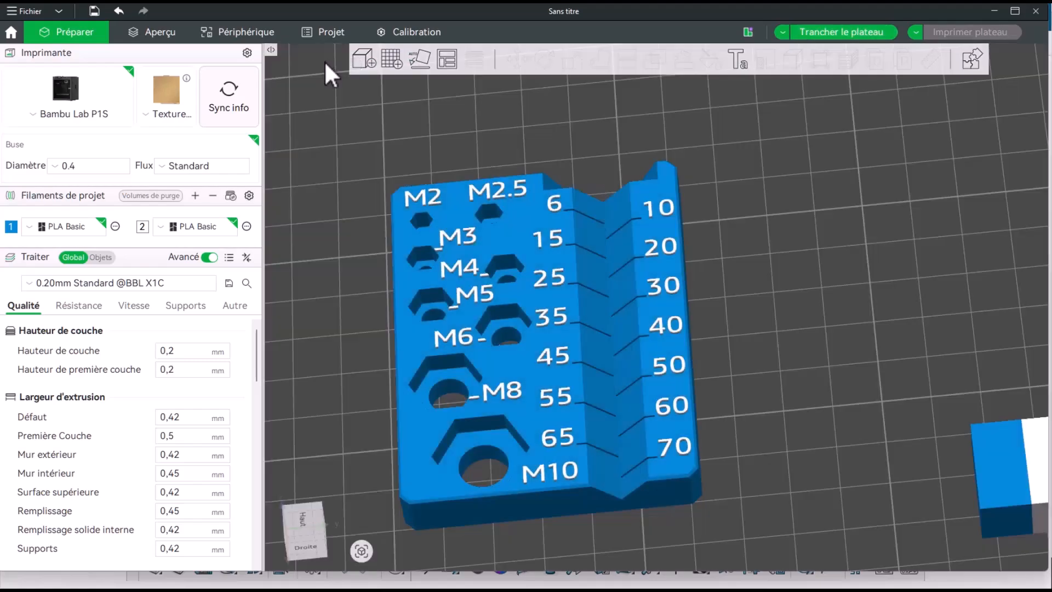
- Slice the plate holding the two-colour block
{"action": "scroll", "coordinate": [788, 259], "scroll_direction": "down", "scroll_amount": 5}
{"action": "mouse_move", "coordinate": [788, 261]}
{"action": "left_mouse_down"}
{"action": "mouse_move", "coordinate": [790, 223]}
{"action": "mouse_move", "coordinate": [777, 245]}
{"action": "left_mouse_up"}
{"action": "left_click", "coordinate": [833, 36]}
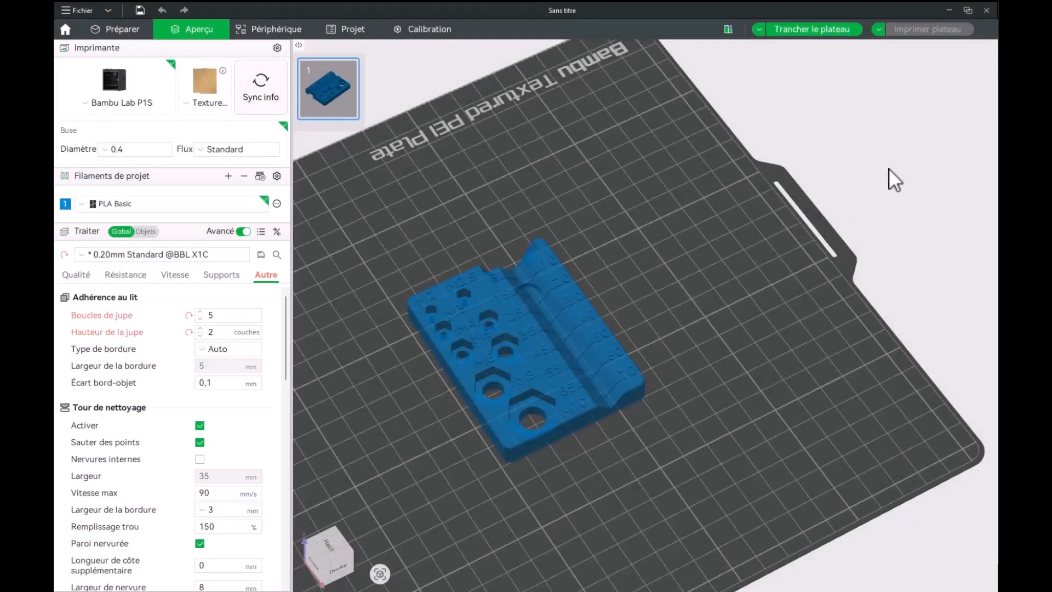
- Slice the plate with the block using only the single PLA Basic filament and inspect the preview closely
{"action": "left_click", "coordinate": [810, 29]}
{"action": "left_click_drag", "start_coordinate": [656, 383], "coordinate": [558, 350]}
{"action": "scroll", "coordinate": [559, 354], "scroll_direction": "up", "scroll_amount": 6}
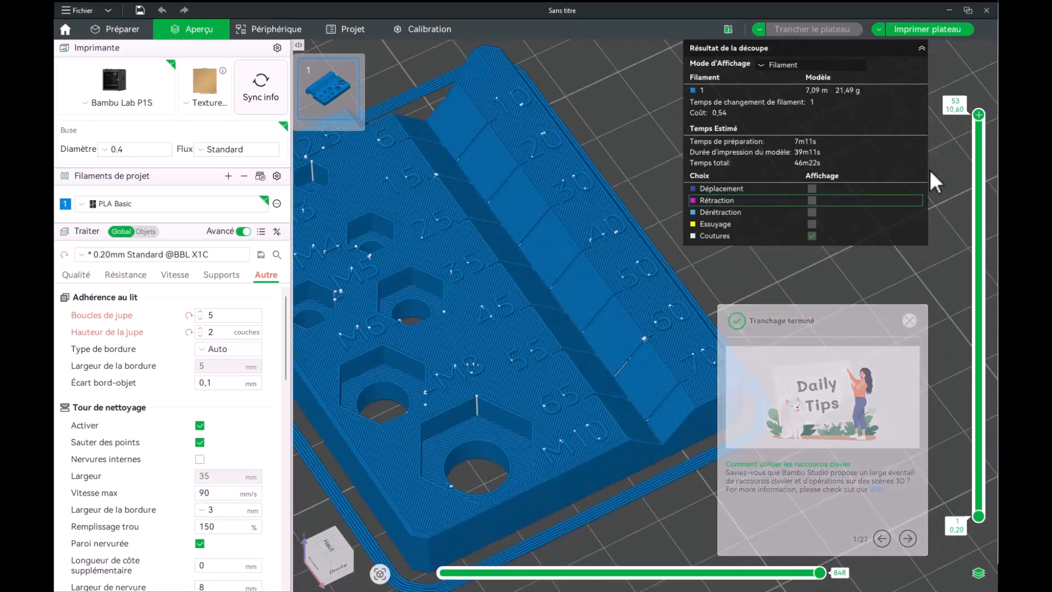
- Insert a print pause at layer 50 (10.00 mm), restore the full layer preview and slice the plate again
{"action": "left_click_drag", "start_coordinate": [982, 112], "coordinate": [981, 130]}
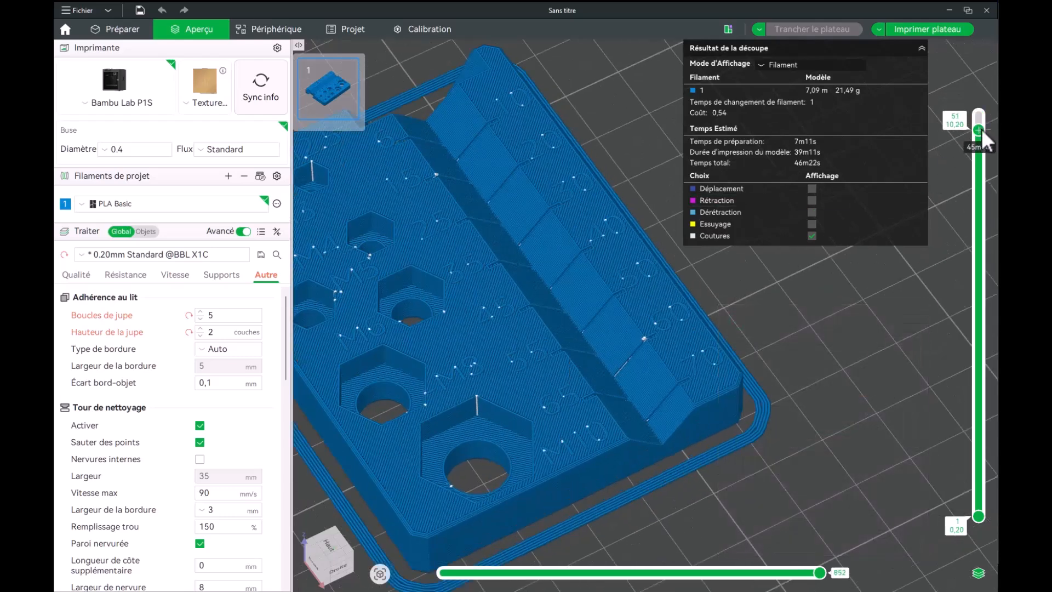
{"action": "right_click", "coordinate": [979, 136]}
{"action": "left_click", "coordinate": [909, 145]}
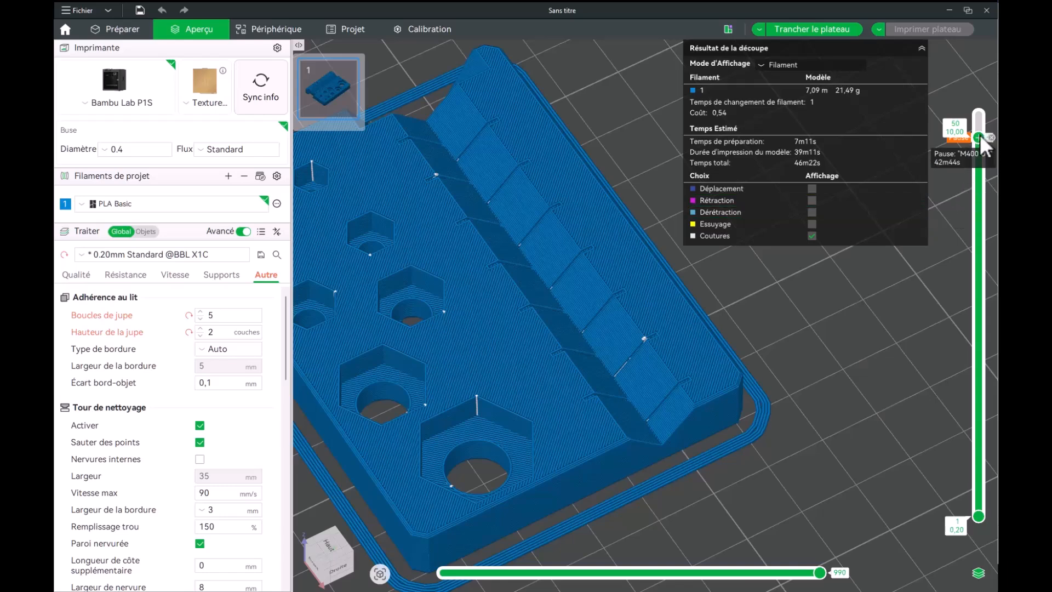
{"action": "left_click_drag", "start_coordinate": [980, 134], "coordinate": [981, 111]}
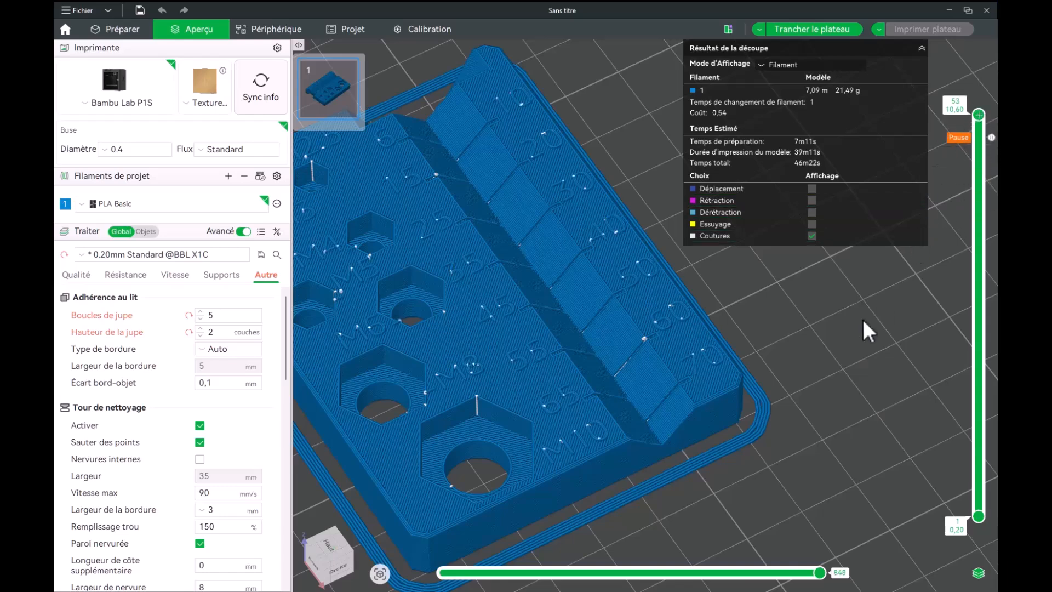
{"action": "left_click", "coordinate": [814, 32]}
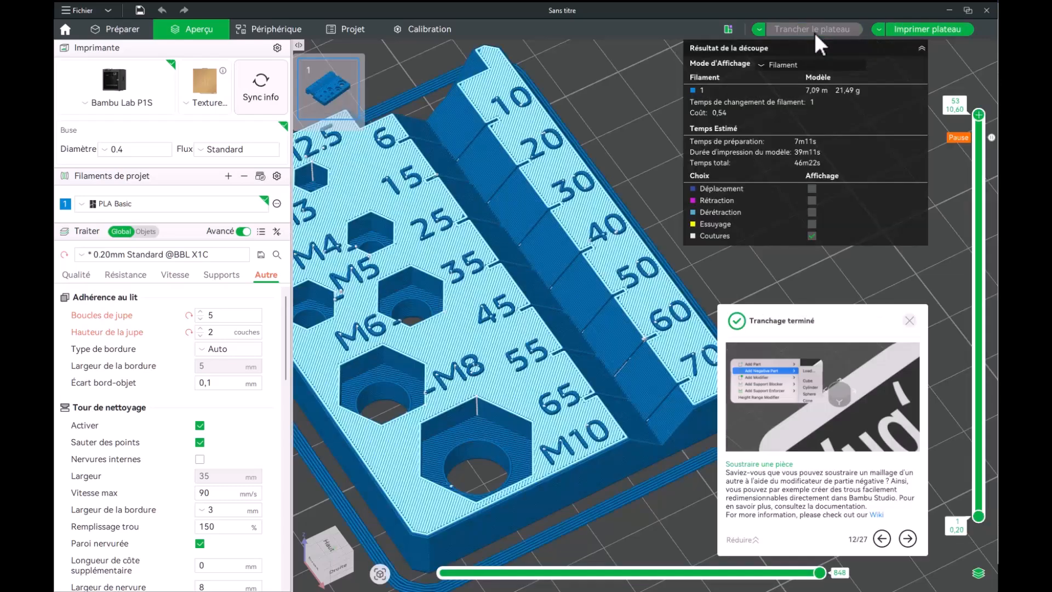